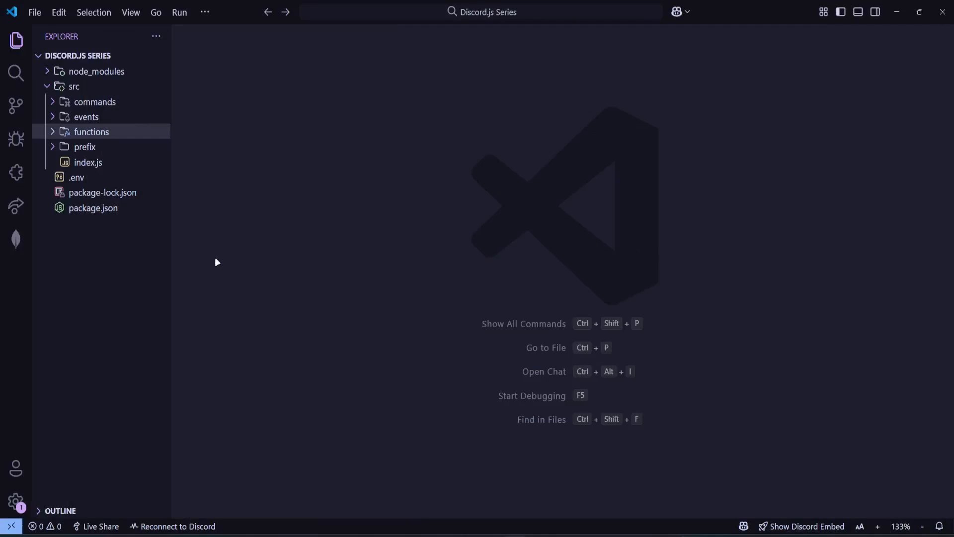
# Step: Disable Streamer Mode in Discord, glance at the Discord.js Series bot's profile, and return to VS Code
pyautogui.hotkey('alt', 'Tab')
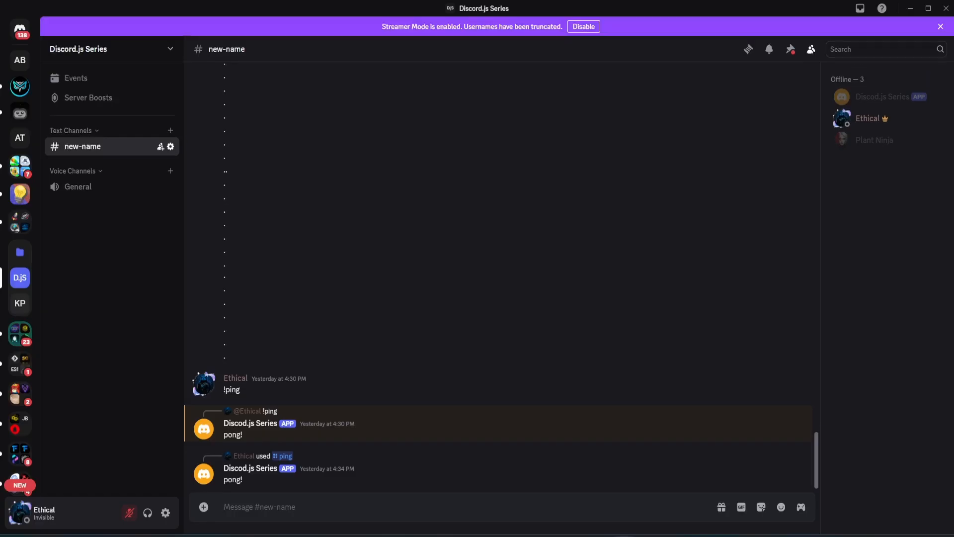
pyautogui.click(584, 27)
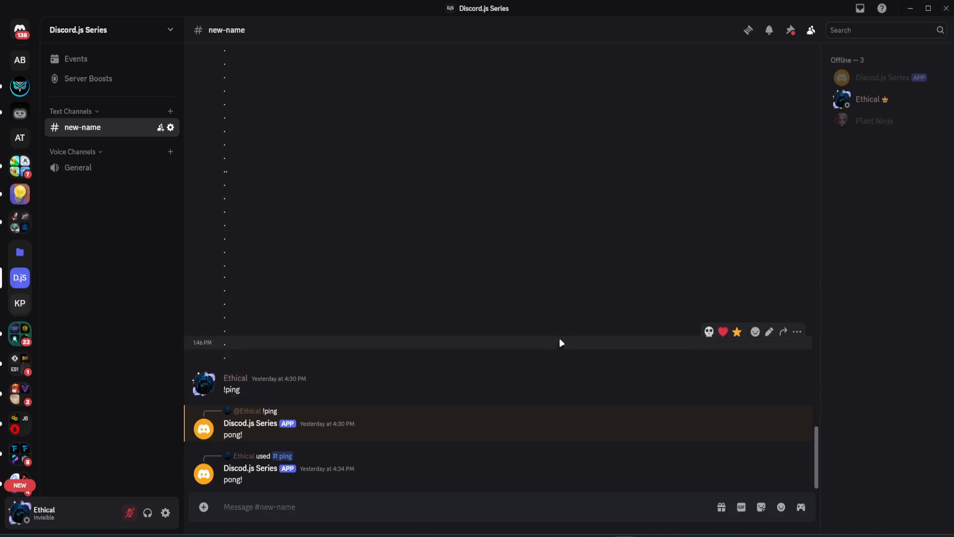
pyautogui.click(874, 77)
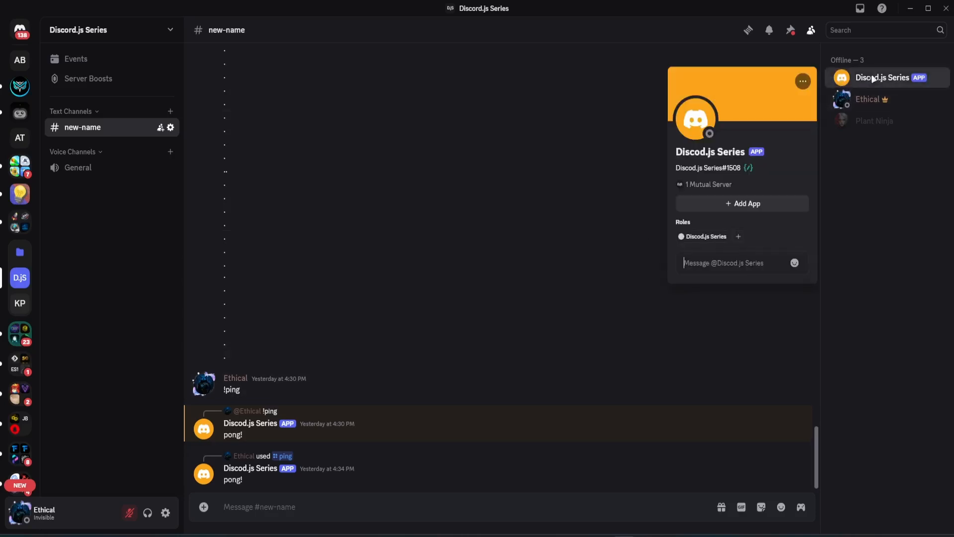
pyautogui.click(879, 77)
pyautogui.hotkey('alt', 'Tab')
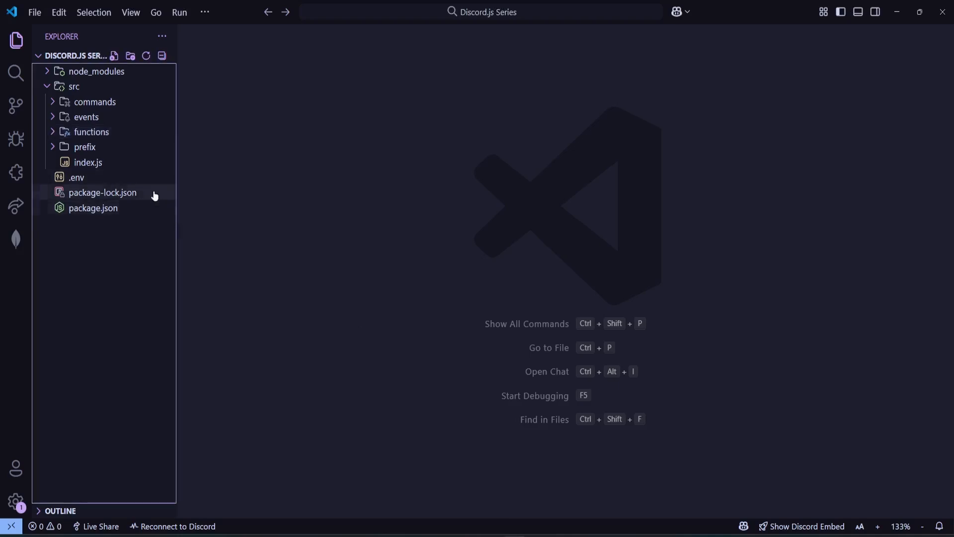
# Step: Open index.js from the Explorer and review the bot's startup and login code around line 30
pyautogui.click(89, 162)
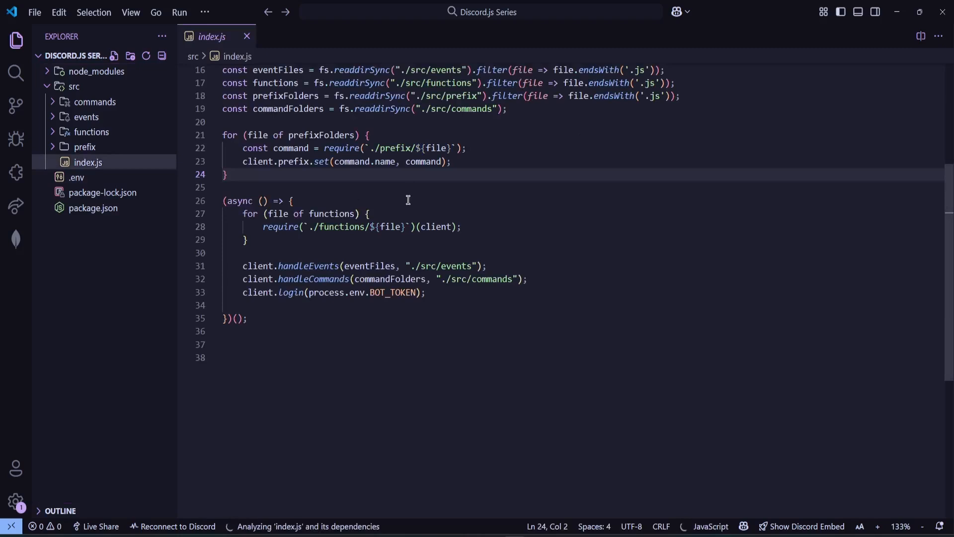
pyautogui.click(483, 298)
pyautogui.click(462, 368)
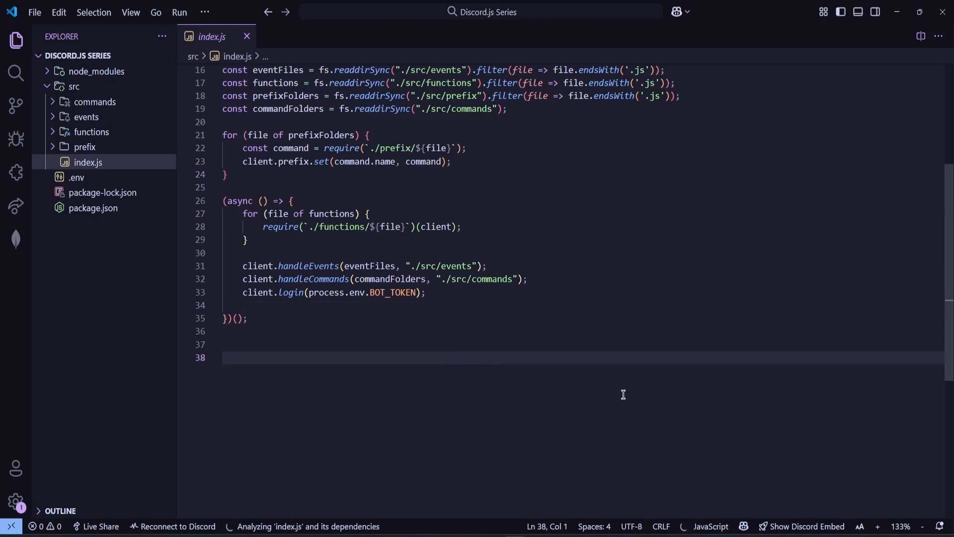
pyautogui.scroll(1, 624, 395)
pyautogui.scroll(1, 623, 395)
pyautogui.scroll(1, 624, 395)
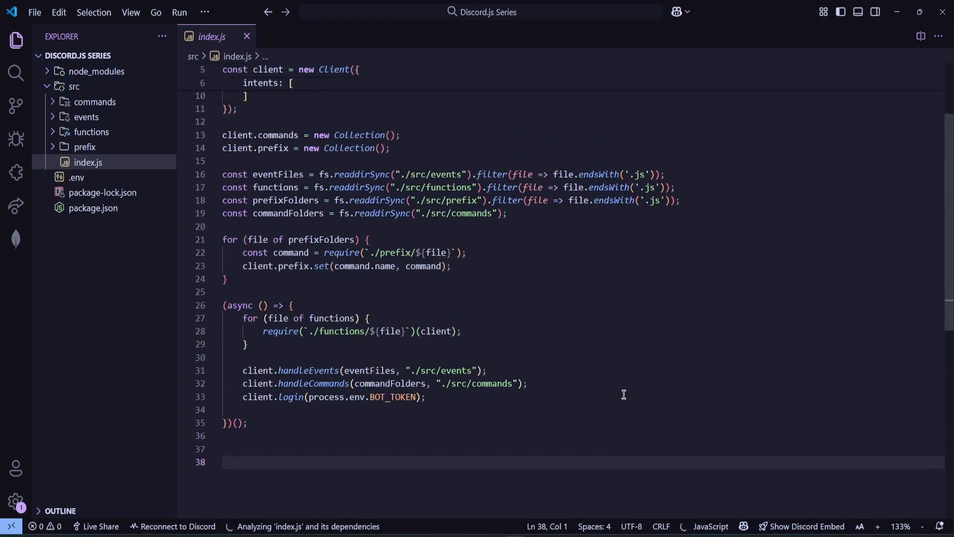
pyautogui.scroll(1, 624, 394)
pyautogui.scroll(-1, 623, 394)
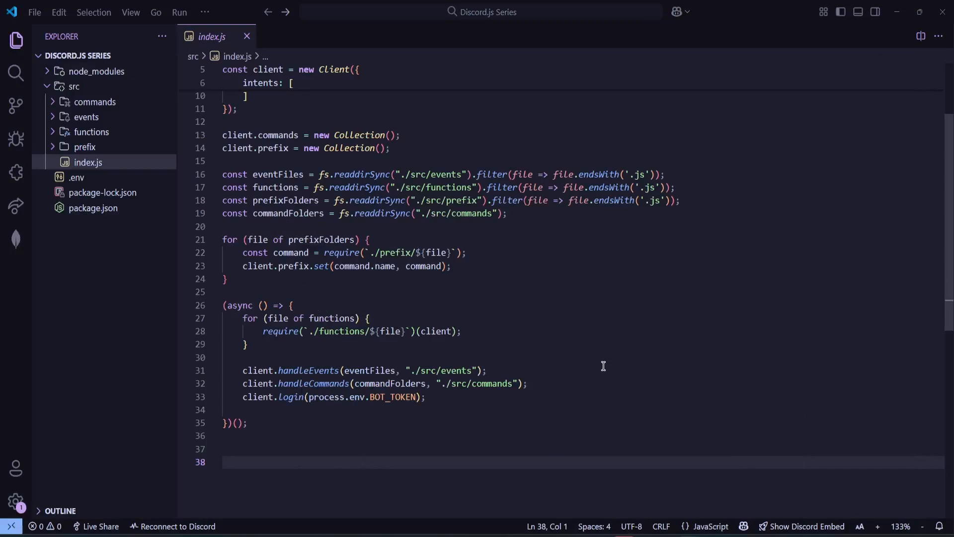
pyautogui.click(616, 356)
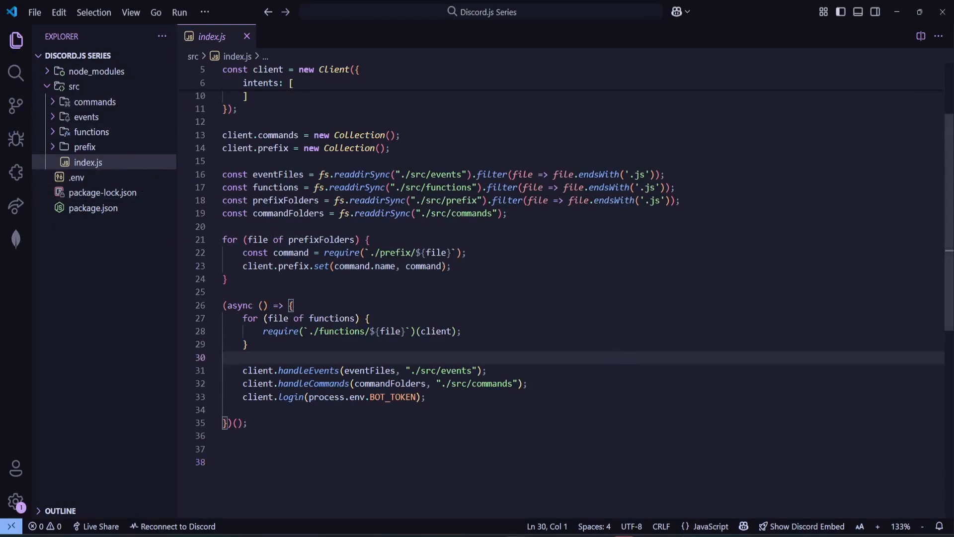
pyautogui.hotkey('alt', 'Tab')
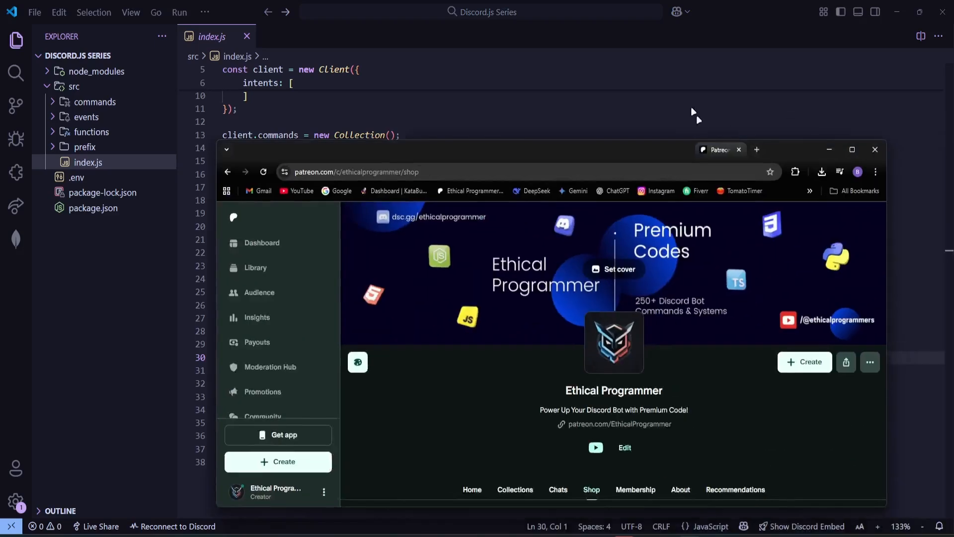
# Step: Maximize the Chrome window on the Patreon Shop page and reset its zoom to 100%
pyautogui.moveTo(671, 149); pyautogui.dragTo(587, 43)
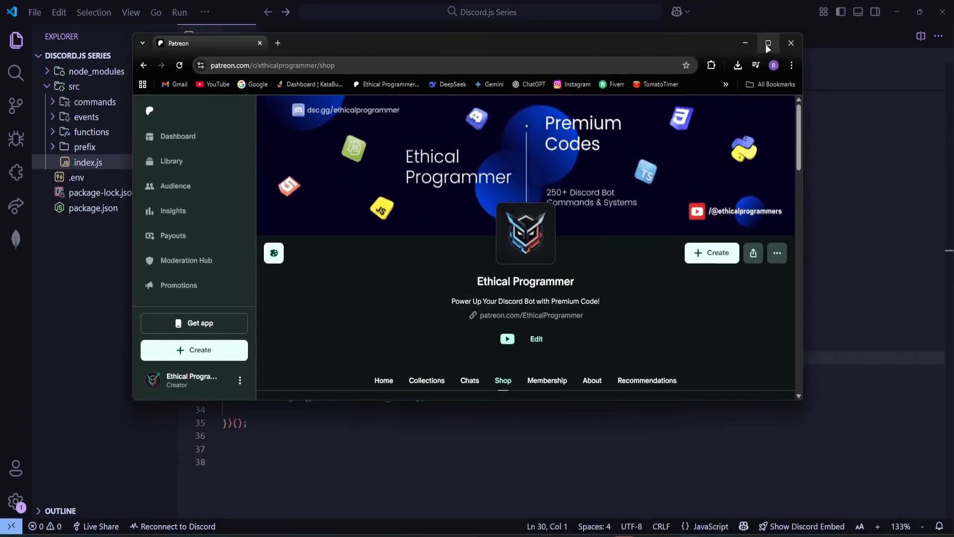
pyautogui.click(768, 44)
pyautogui.scroll(-2, 656, 330)
pyautogui.scroll(-2, 734, 267)
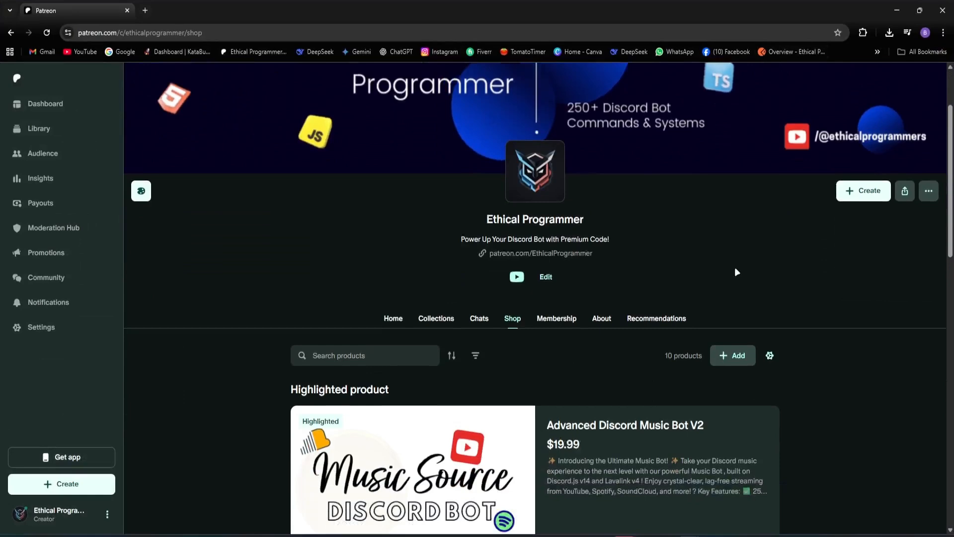
pyautogui.scroll(-1, 734, 267)
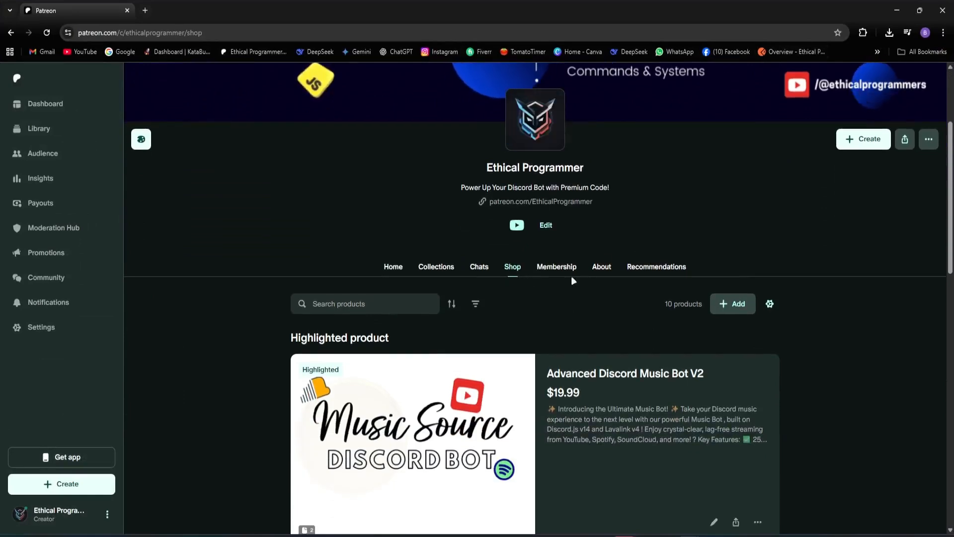
pyautogui.scroll(-3, 607, 250)
pyautogui.scroll(-2, 677, 233)
pyautogui.scroll(-3, 790, 227)
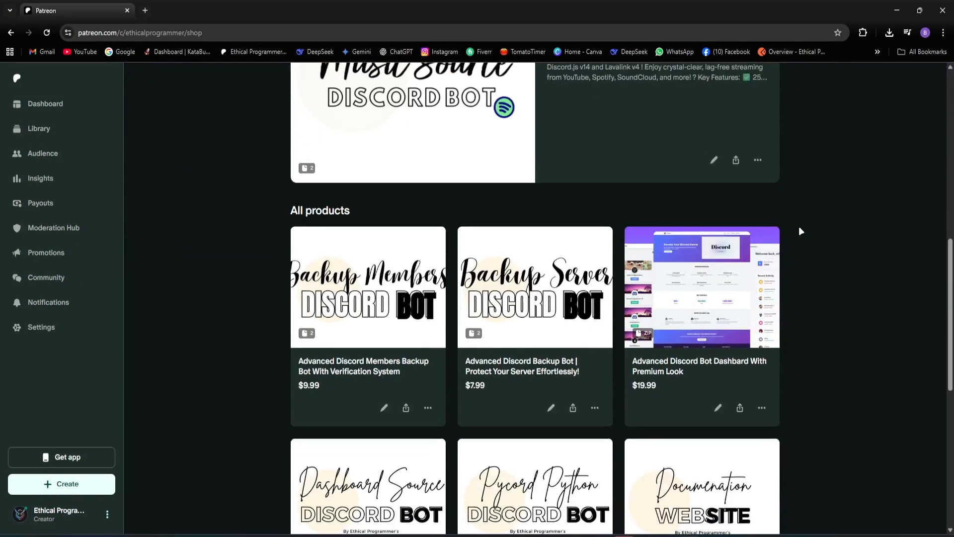
pyautogui.scroll(-2, 798, 226)
pyautogui.hotkey('ctrl', '+')
pyautogui.click(826, 56)
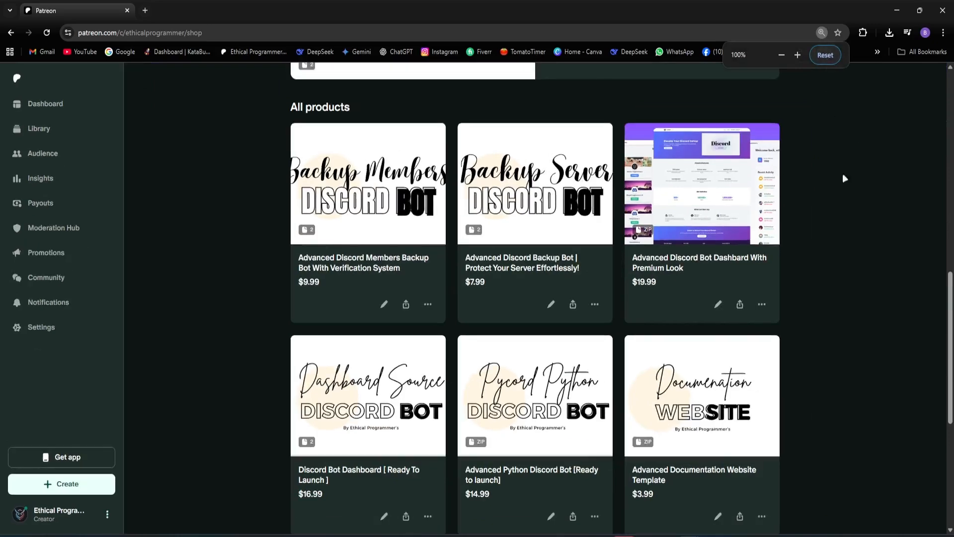
pyautogui.scroll(-3, 850, 180)
pyautogui.scroll(-2, 850, 180)
pyautogui.scroll(-2, 851, 180)
pyautogui.scroll(3, 850, 180)
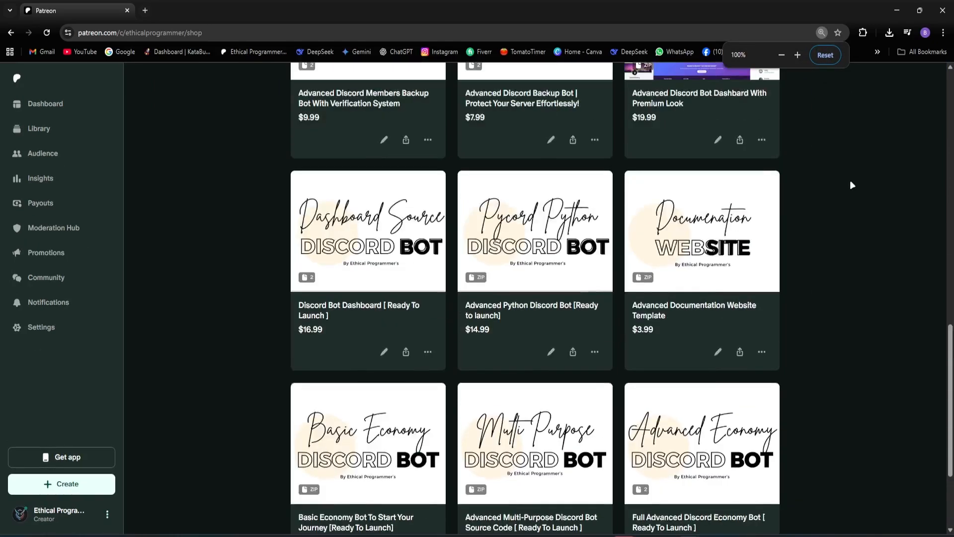
pyautogui.scroll(2, 851, 180)
pyautogui.scroll(2, 808, 210)
pyautogui.scroll(3, 836, 235)
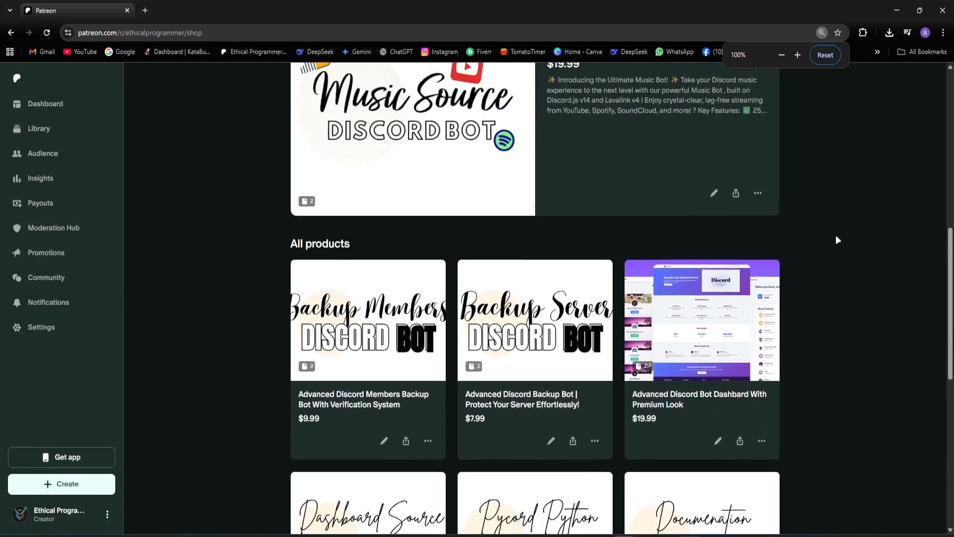
pyautogui.scroll(2, 836, 235)
pyautogui.scroll(3, 844, 228)
pyautogui.scroll(2, 844, 228)
pyautogui.scroll(3, 844, 229)
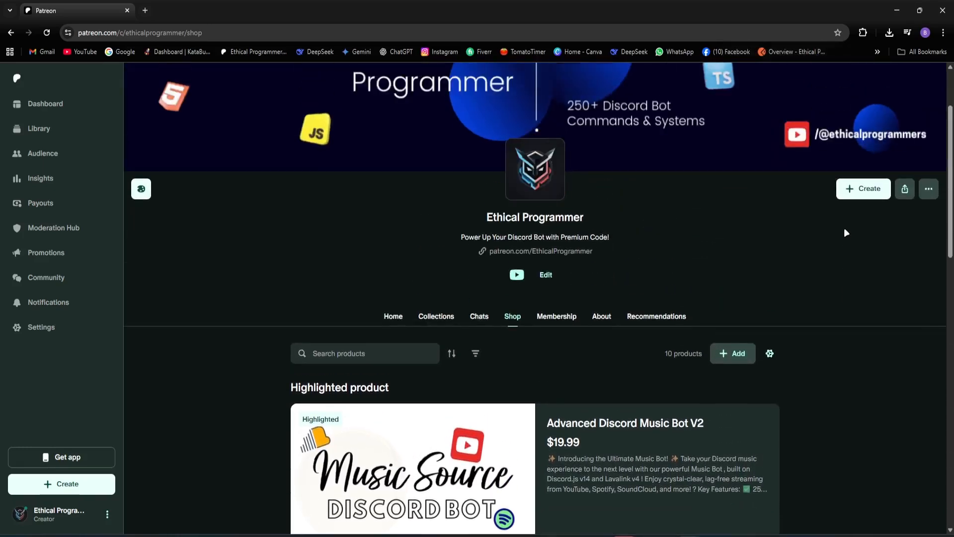
pyautogui.scroll(2, 845, 228)
pyautogui.scroll(-2, 844, 228)
pyautogui.scroll(-3, 846, 228)
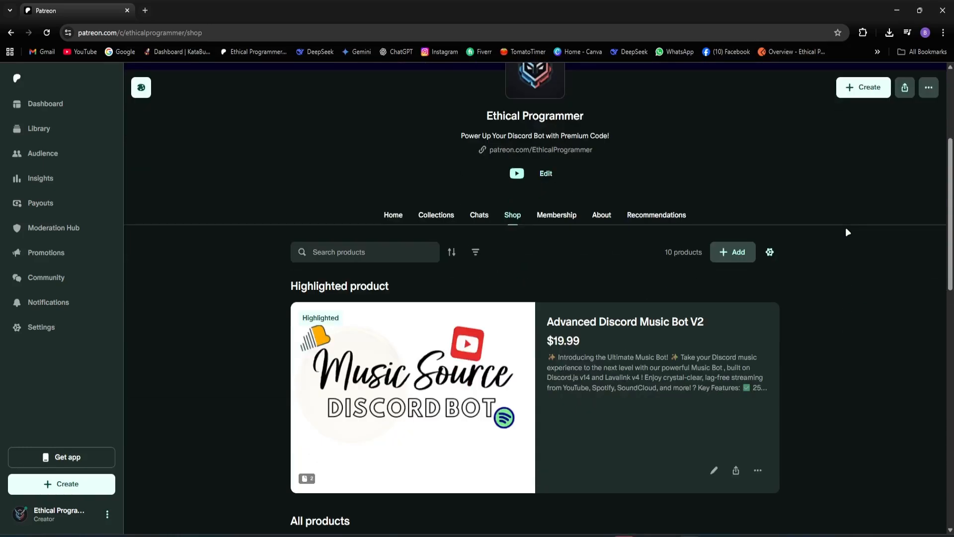
pyautogui.scroll(-1, 846, 228)
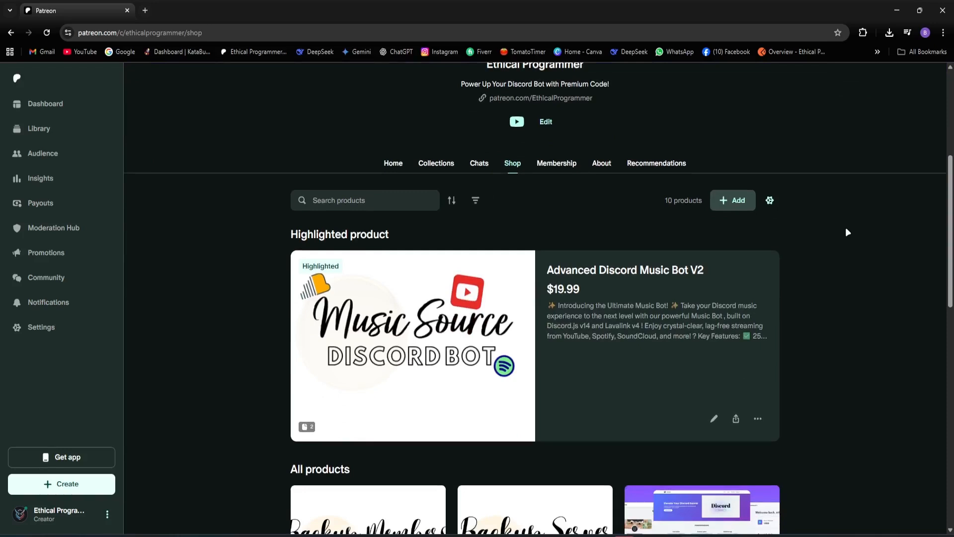
pyautogui.scroll(-1, 846, 228)
pyautogui.scroll(-1, 845, 227)
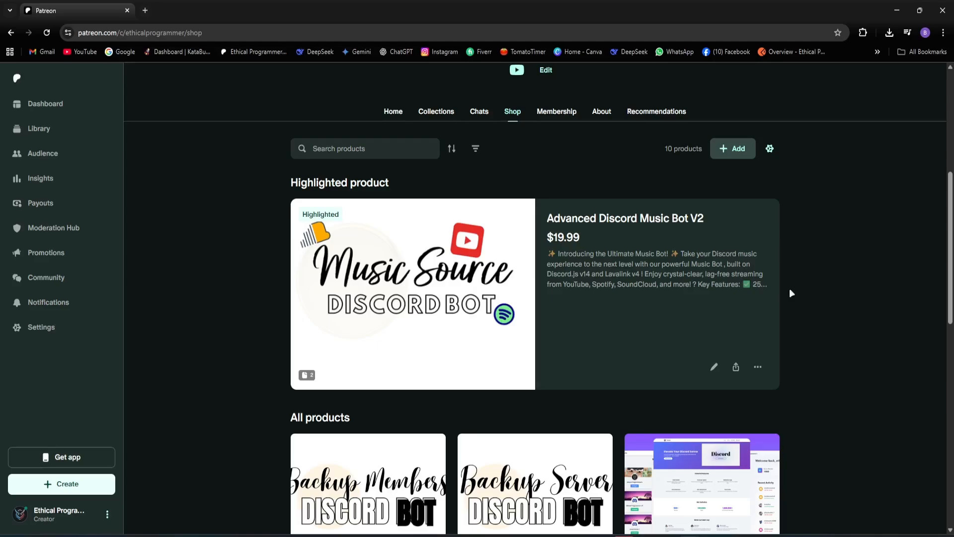
# Step: Open the integrated terminal in VS Code and expand the prefix folder in the Explorer
pyautogui.hotkey('alt', 'Tab')
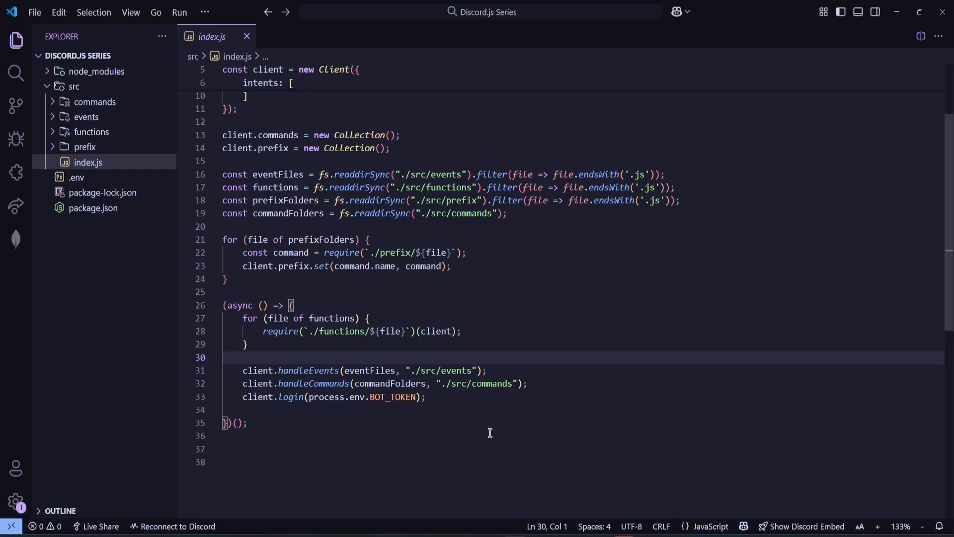
pyautogui.click(490, 433)
pyautogui.scroll(2, 534, 366)
pyautogui.scroll(-2, 534, 365)
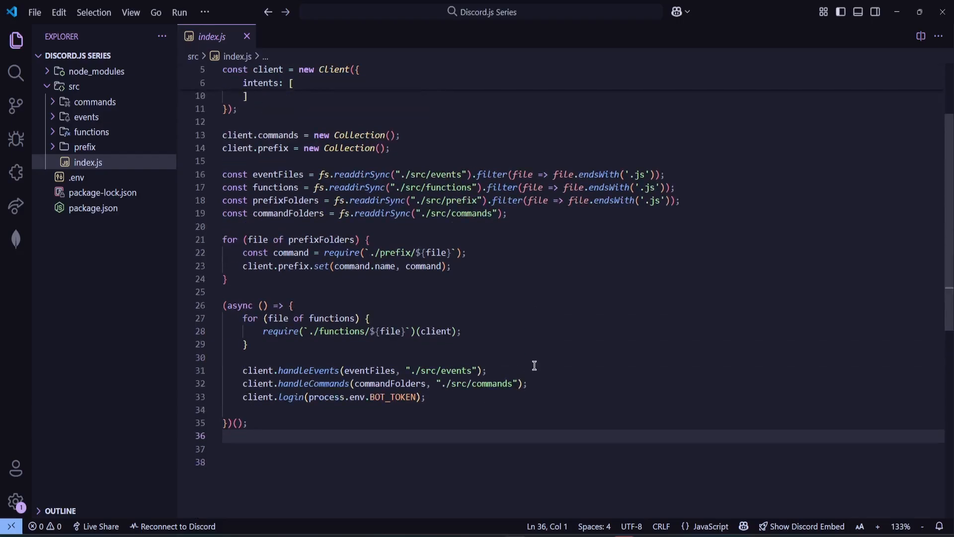
pyautogui.scroll(-3, 534, 350)
pyautogui.scroll(-2, 535, 344)
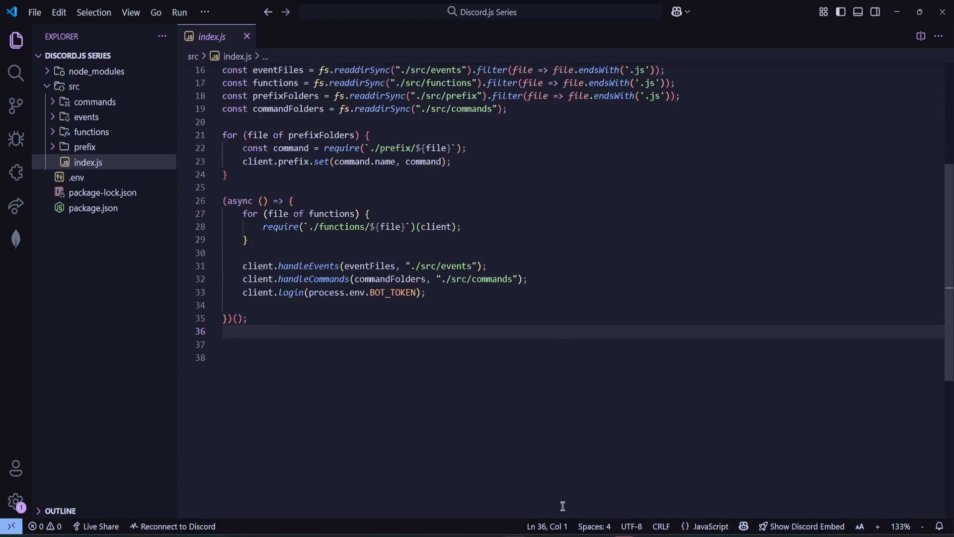
pyautogui.hotkey('ctrl', '`')
pyautogui.click(480, 252)
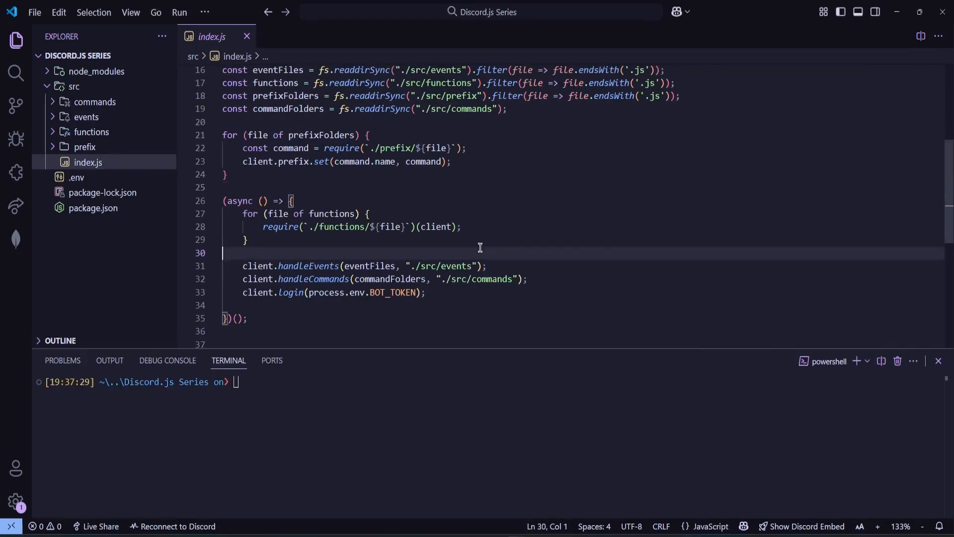
pyautogui.scroll(-1, 480, 248)
pyautogui.click(493, 266)
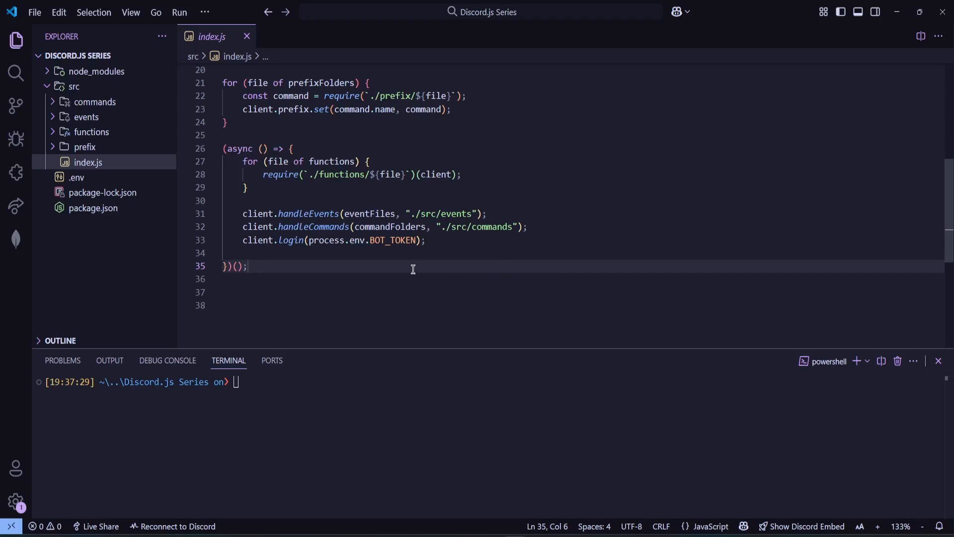
pyautogui.click(84, 147)
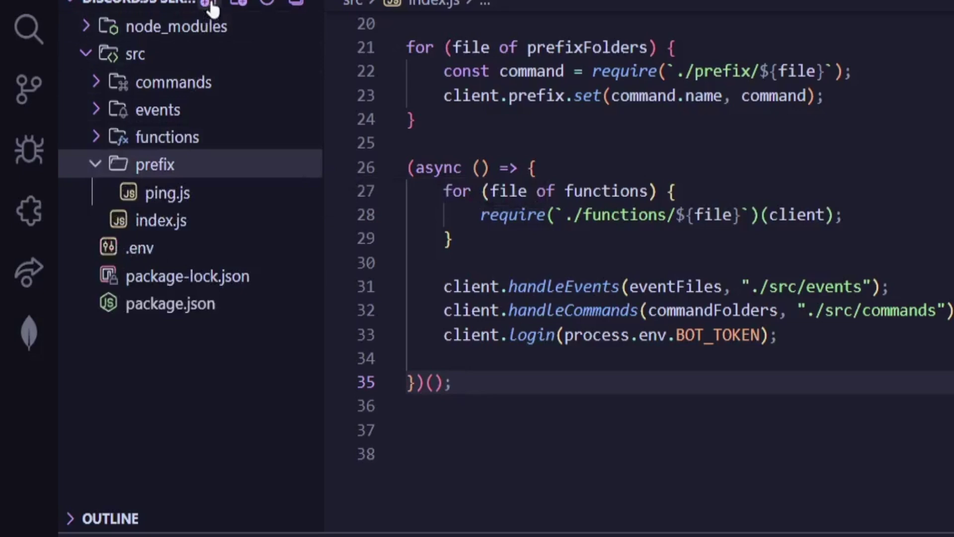
# Step: Create selectMenu.js in the prefix folder exporting module.exports with name 'select'
pyautogui.click(209, 5)
pyautogui.write('selectMenu')
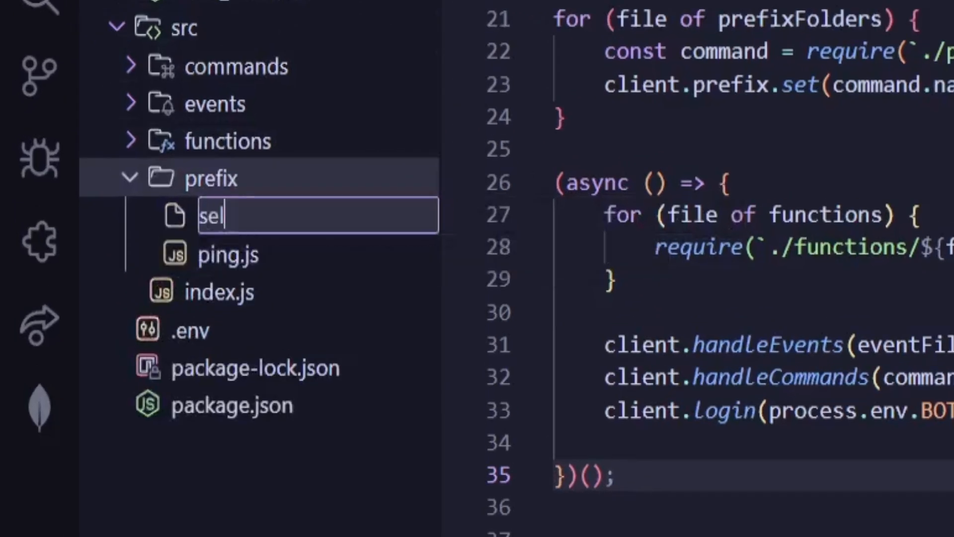
pyautogui.write('.js')
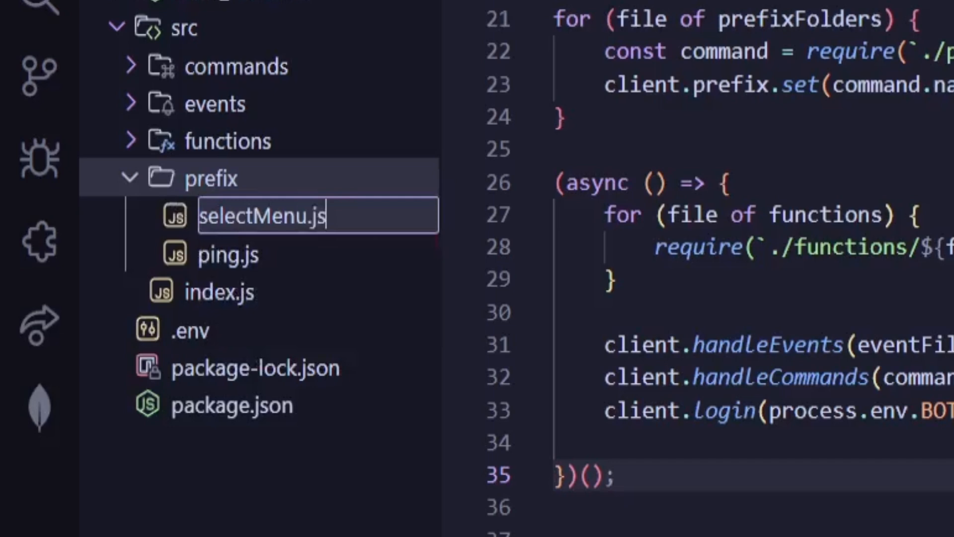
pyautogui.press('Return')
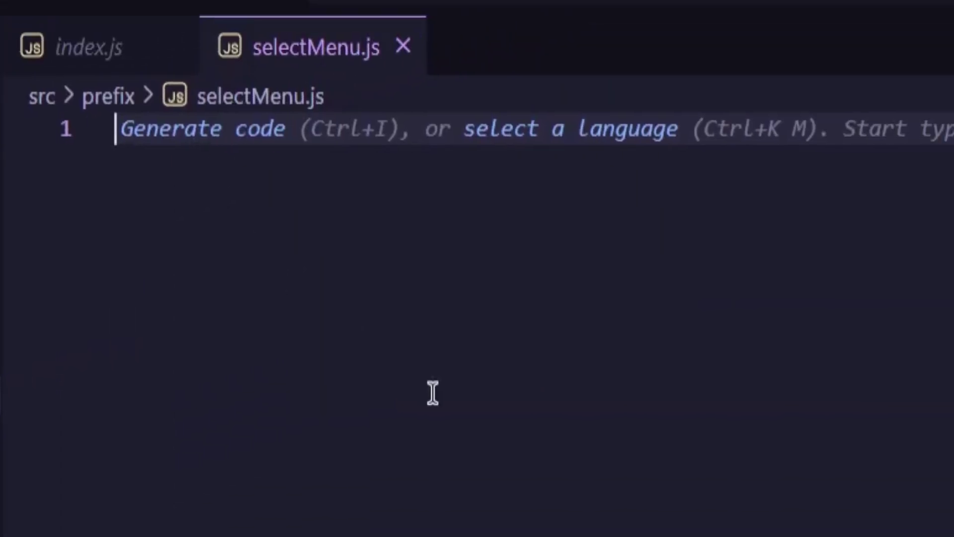
pyautogui.press('Return')
pyautogui.press('Return')
pyautogui.write('mod')
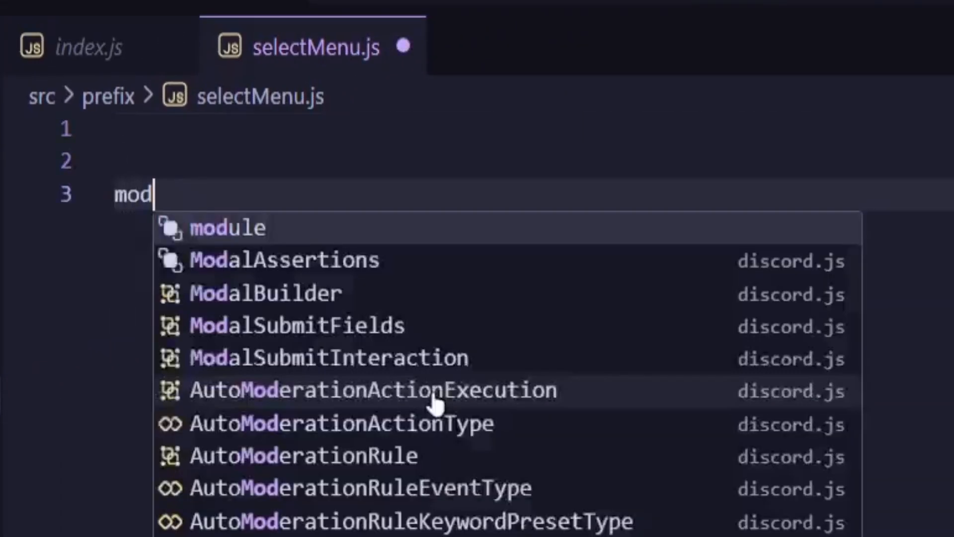
pyautogui.write('ule.e')
pyautogui.press('Tab')
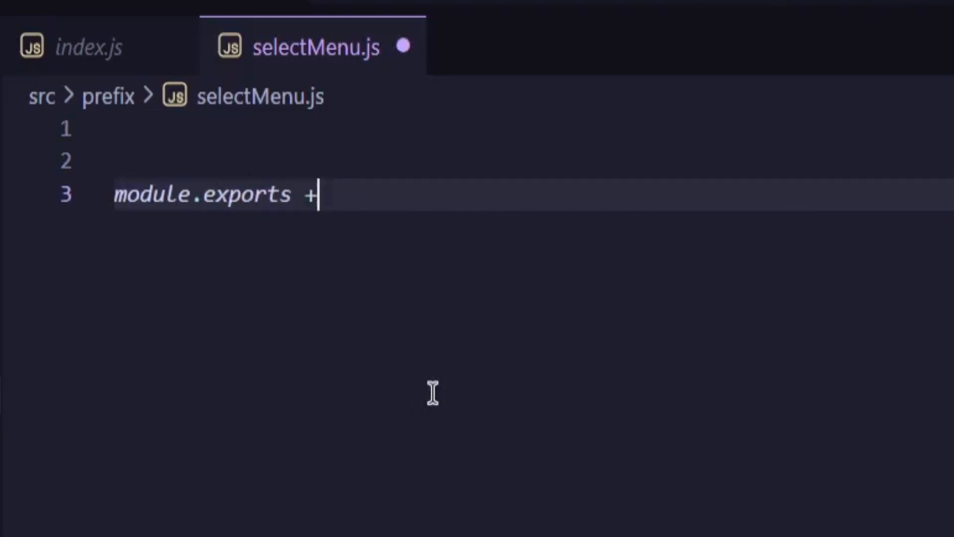
pyautogui.press('BackSpace')
pyautogui.write('= {')
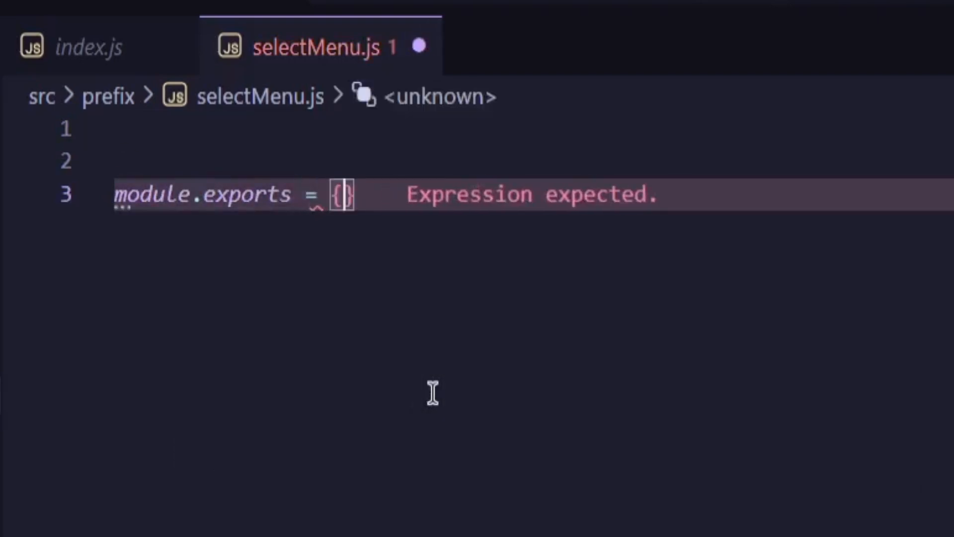
pyautogui.press('Return')
pyautogui.write('name:')
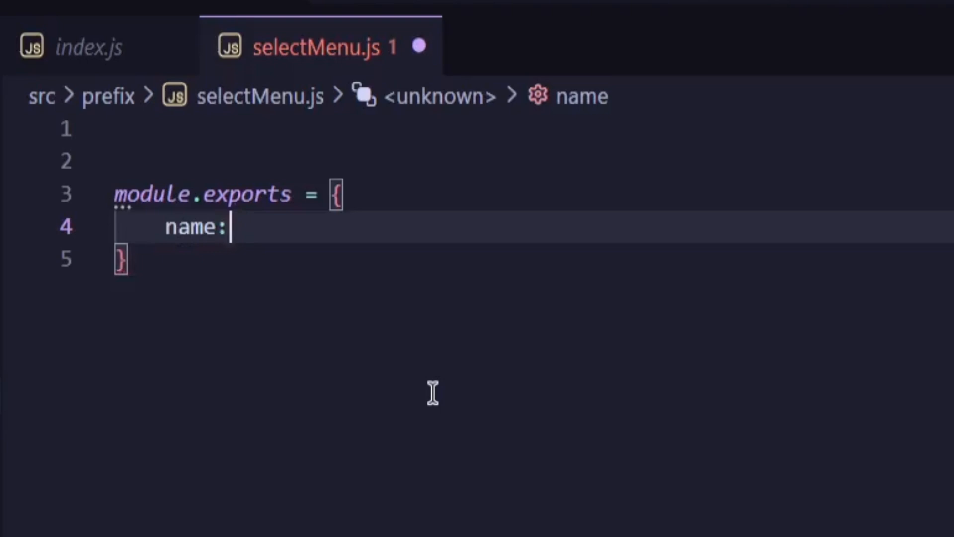
pyautogui.write(" 'select',")
pyautogui.press('Return')
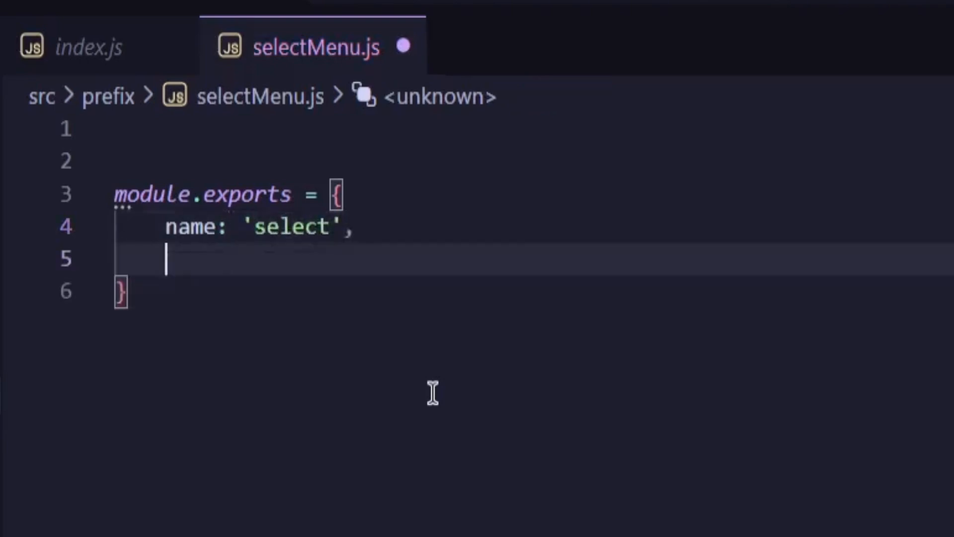
pyautogui.write('async execute ')
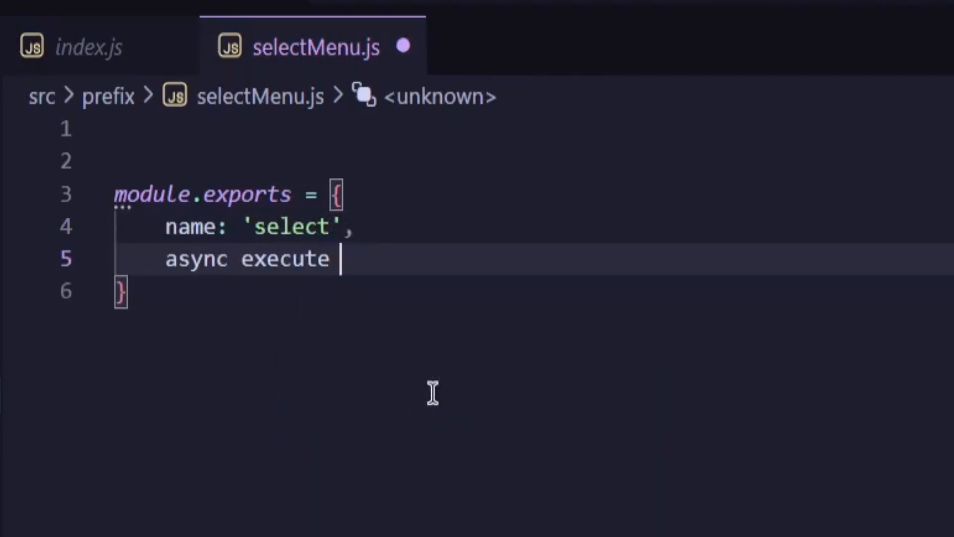
pyautogui.write('(client')
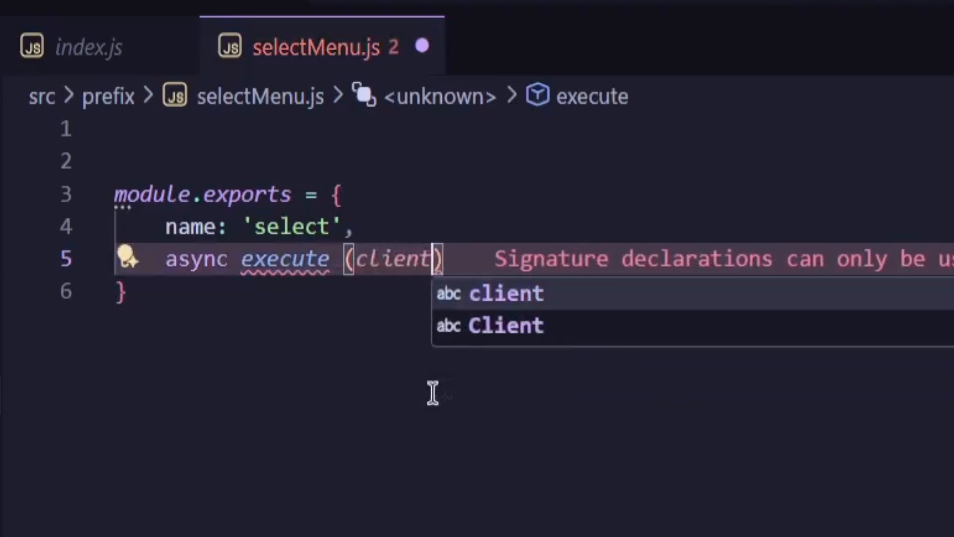
pyautogui.write(', mes')
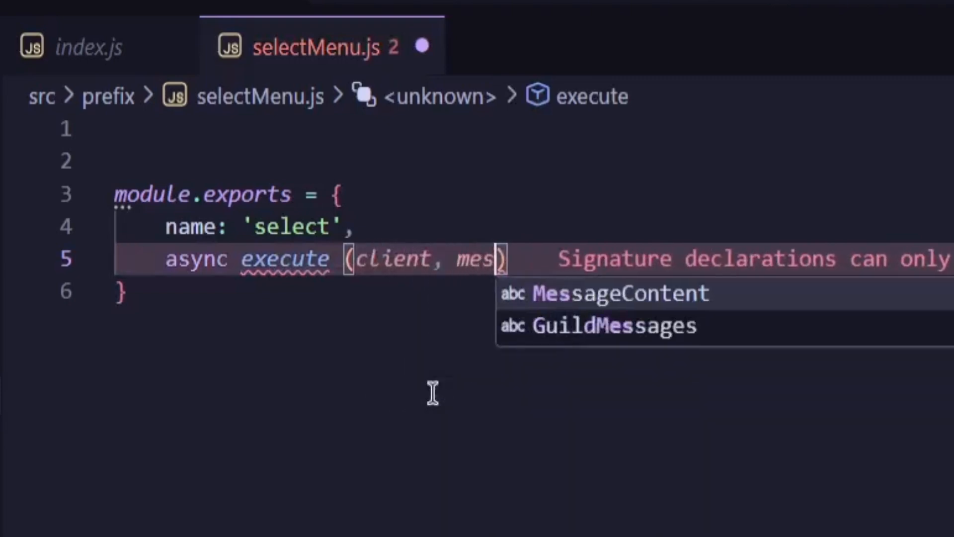
pyautogui.write('sage')
# Step: Add an empty async execute(client, message) handler, save, and move to line 1 for the discord.js require
pyautogui.press('Right')
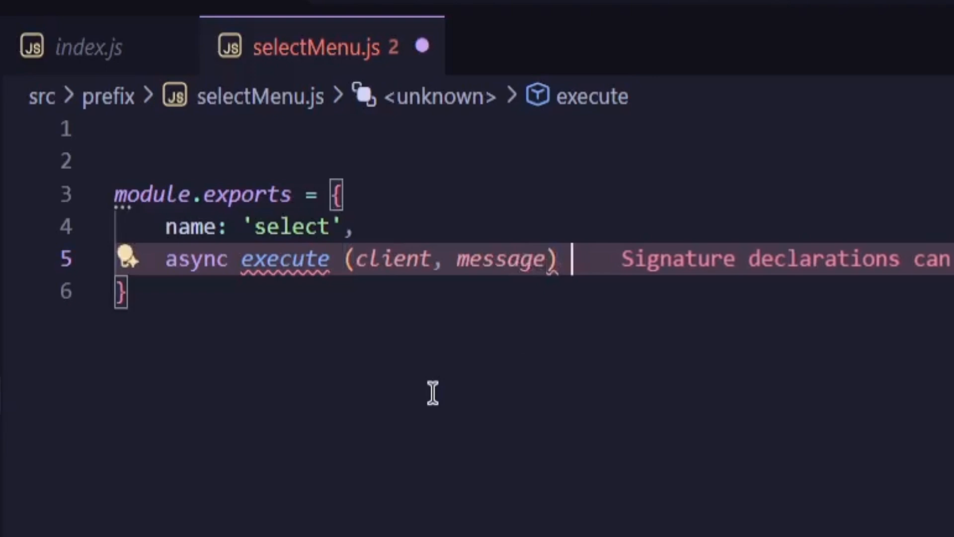
pyautogui.write('{')
pyautogui.press('Return')
pyautogui.hotkey('ctrl', 's')
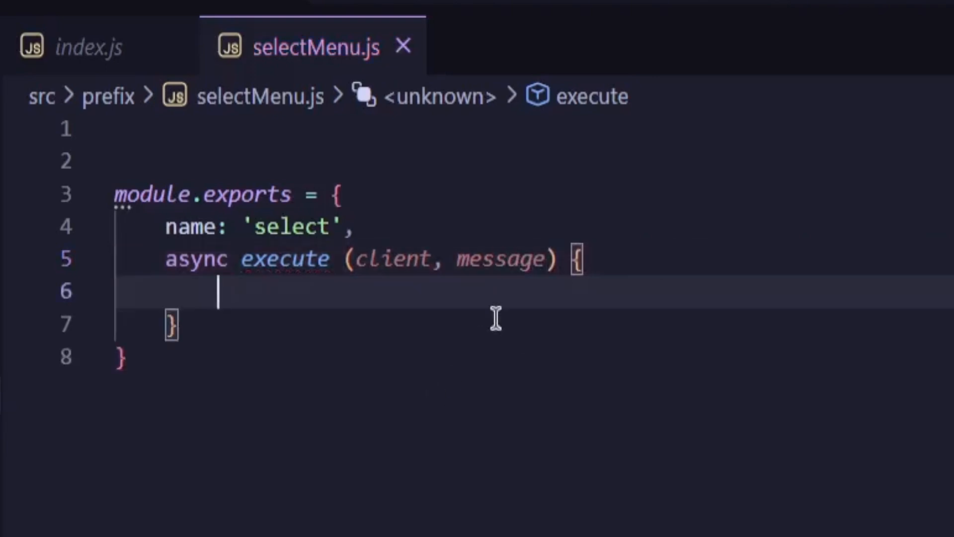
pyautogui.click(548, 259)
pyautogui.press('Down')
pyautogui.press('Down')
pyautogui.click(614, 300)
pyautogui.click(179, 132)
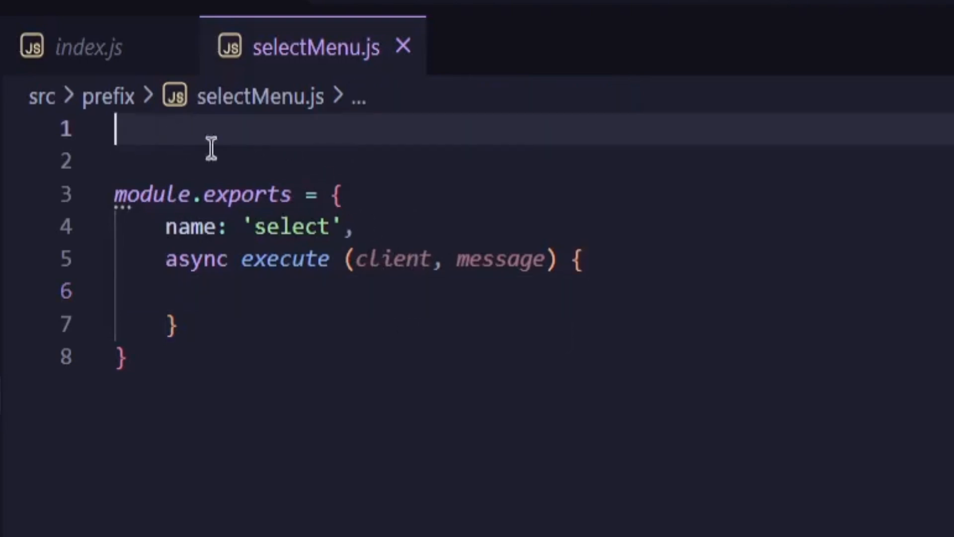
pyautogui.write('cons')
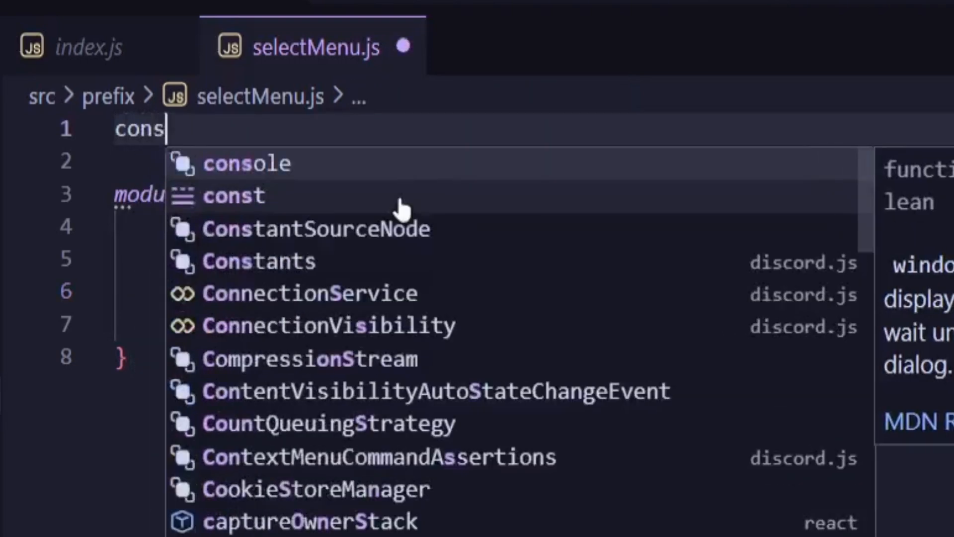
pyautogui.write('t {} = requ')
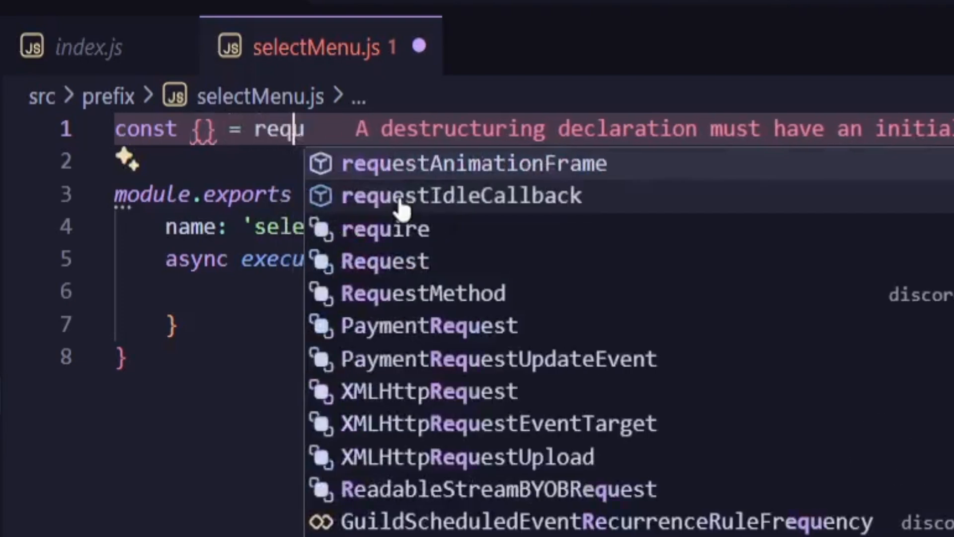
pyautogui.write("ire('discord.js")
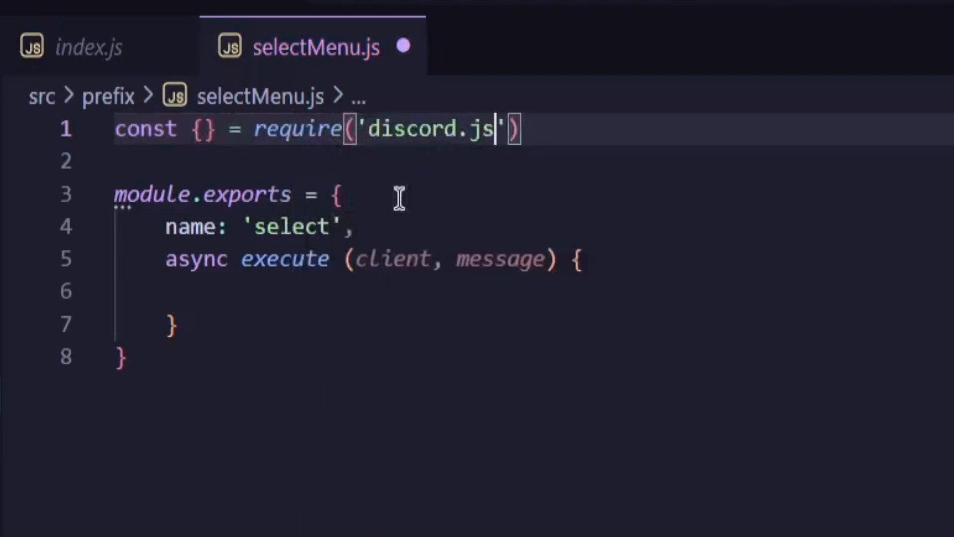
# Step: Import StringSelectMenuBuilder, StringSelectMenuOptionBuilder and ActionRowBuilder from discord.js and save
pyautogui.press('Right')
pyautogui.press('Right')
pyautogui.write(';')
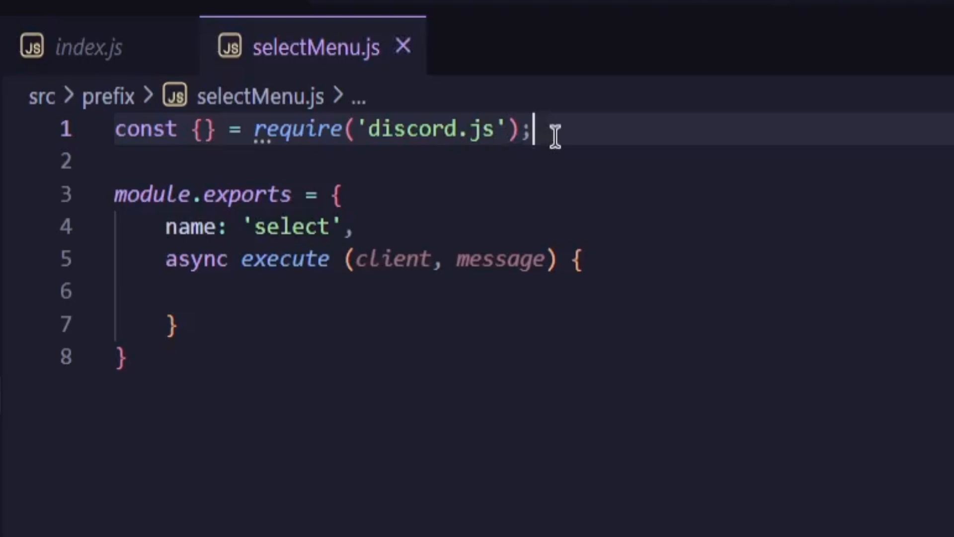
pyautogui.doubleClick(145, 130)
pyautogui.click(181, 129)
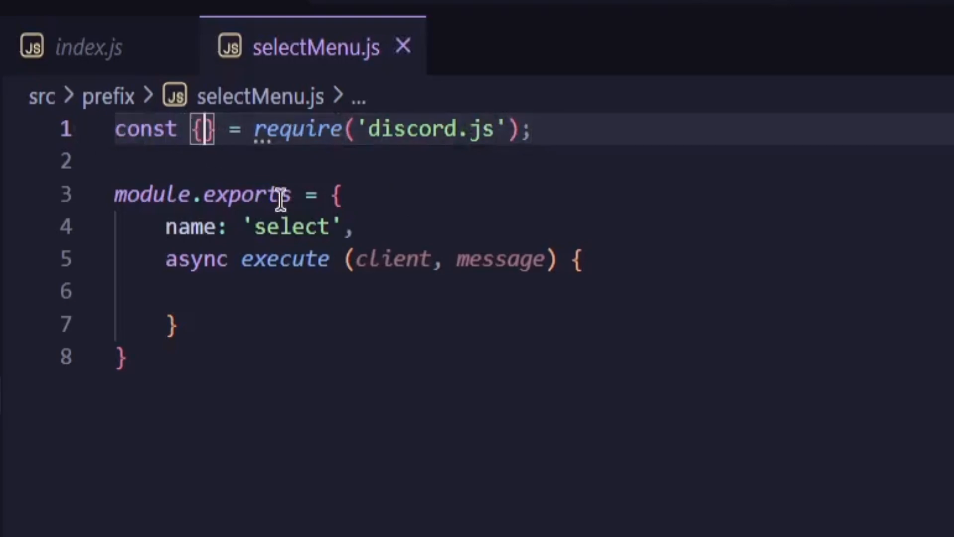
pyautogui.write('Stringsel')
pyautogui.press('Tab')
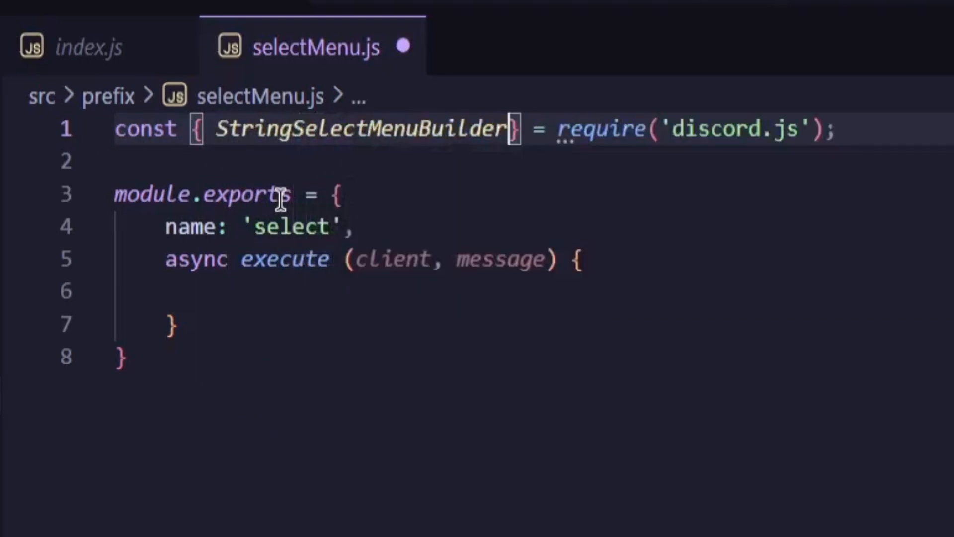
pyautogui.write(', Strin')
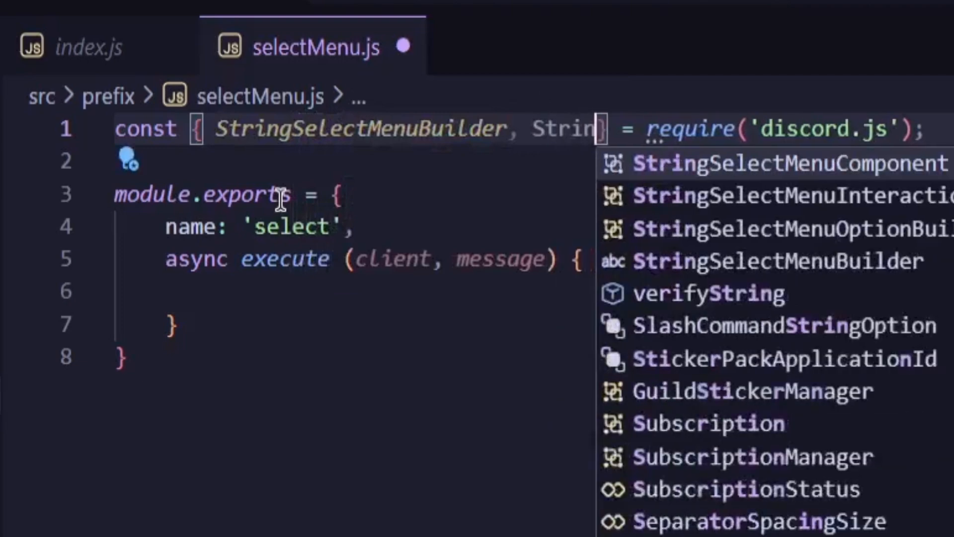
pyautogui.write('gsele')
pyautogui.press('Down')
pyautogui.press('Down')
pyautogui.press('Tab')
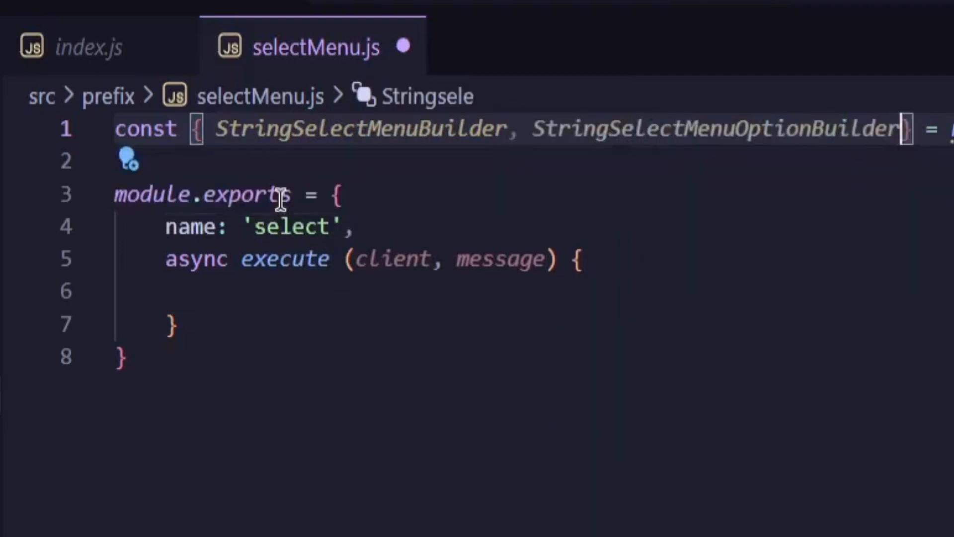
pyautogui.write(', ')
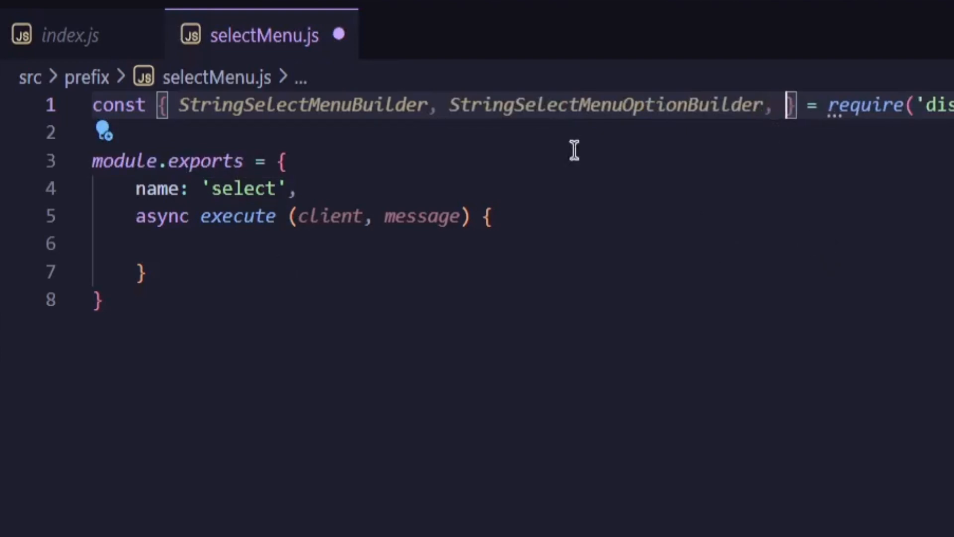
pyautogui.write(' Actio')
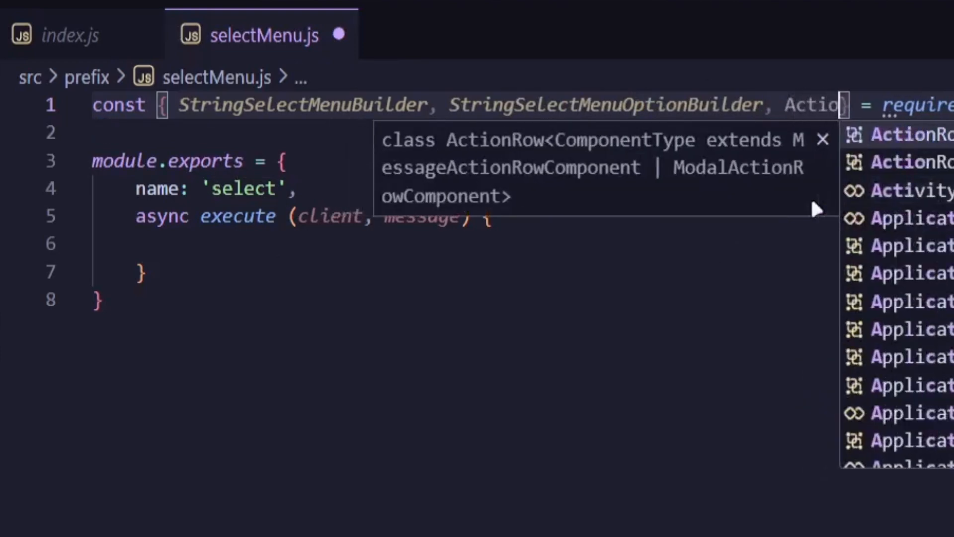
pyautogui.write('nrowbui')
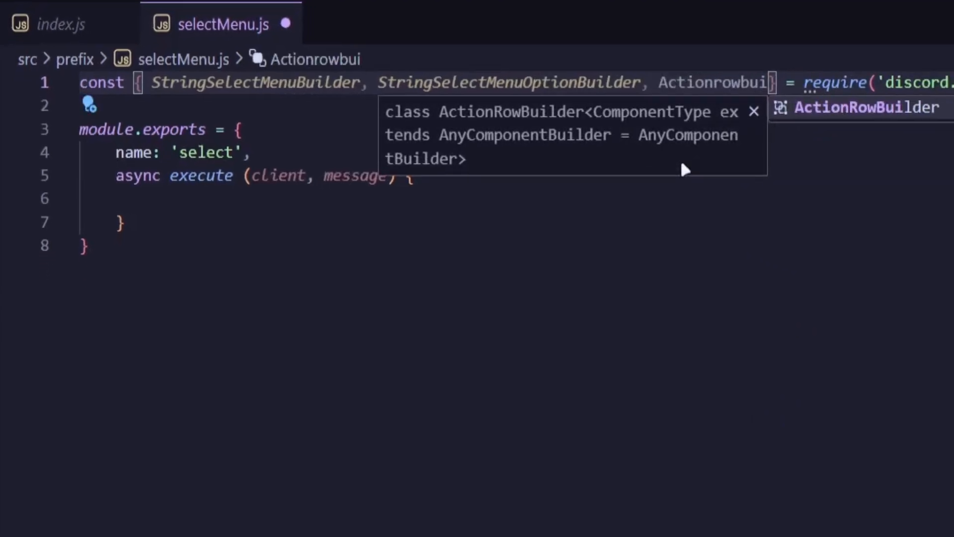
pyautogui.press('Tab')
pyautogui.hotkey('ctrl', 's')
pyautogui.click(403, 208)
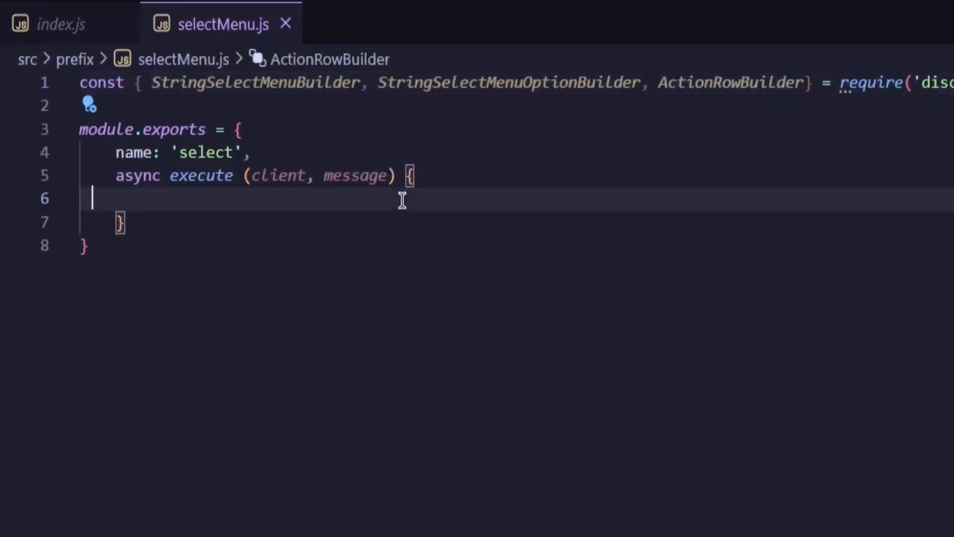
pyautogui.press('Tab')
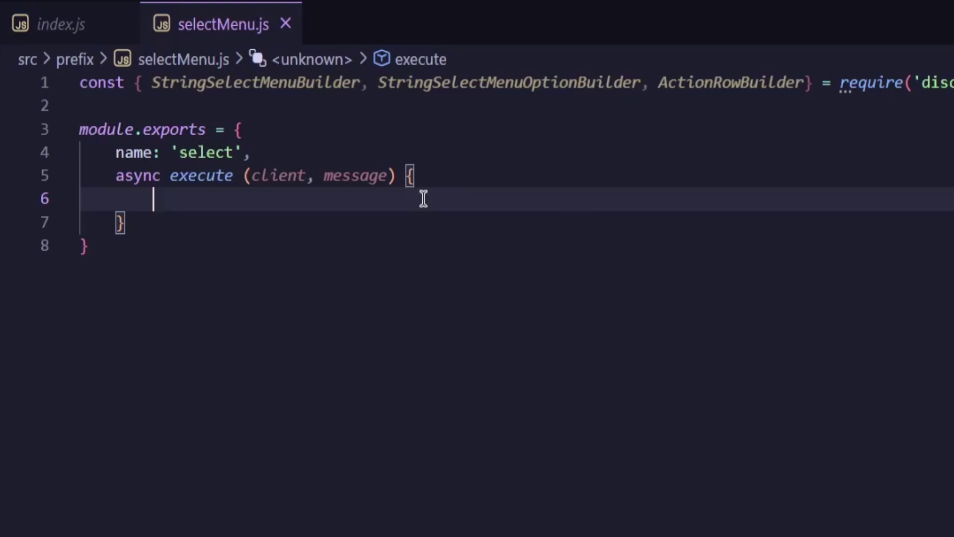
pyautogui.write('const selectM')
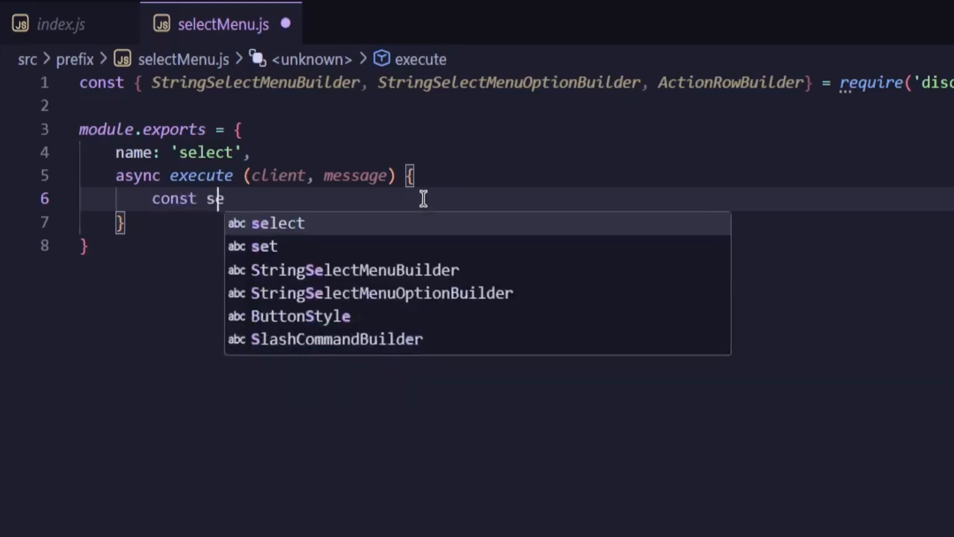
pyautogui.write('enu = new')
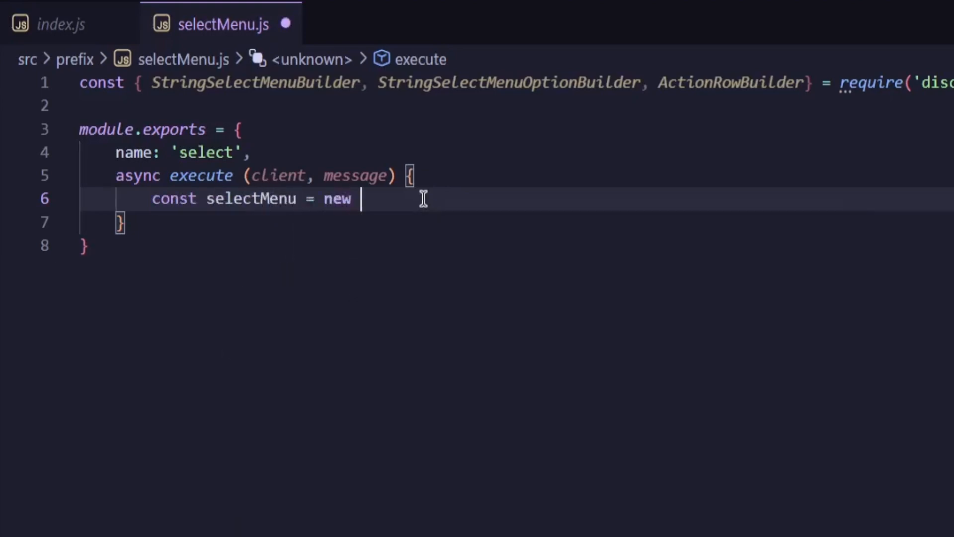
pyautogui.write('String')
# Step: Create a new StringSelectMenuBuilder with custom id 'select-menu'
pyautogui.press('Tab')
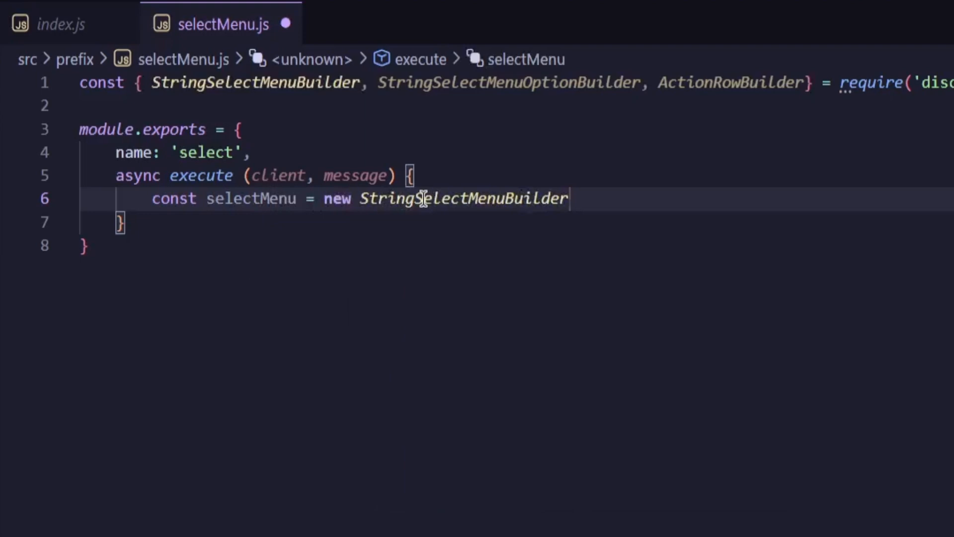
pyautogui.press('Right')
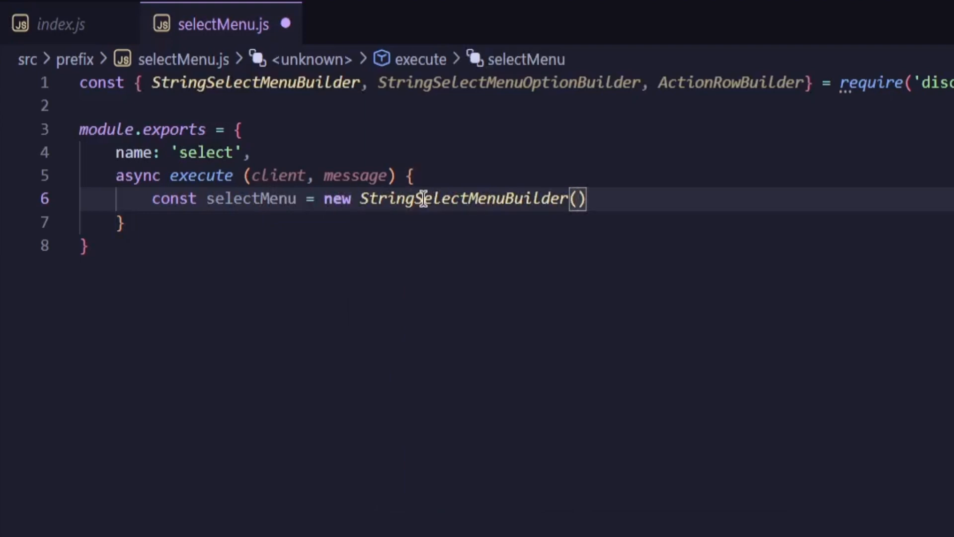
pyautogui.press('End')
pyautogui.press('Return')
pyautogui.press('Tab')
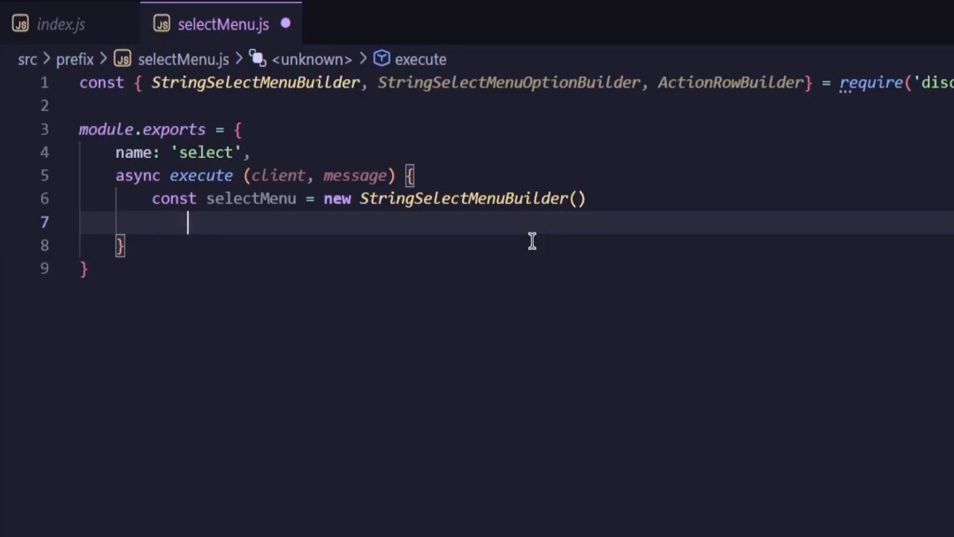
pyautogui.write('.set')
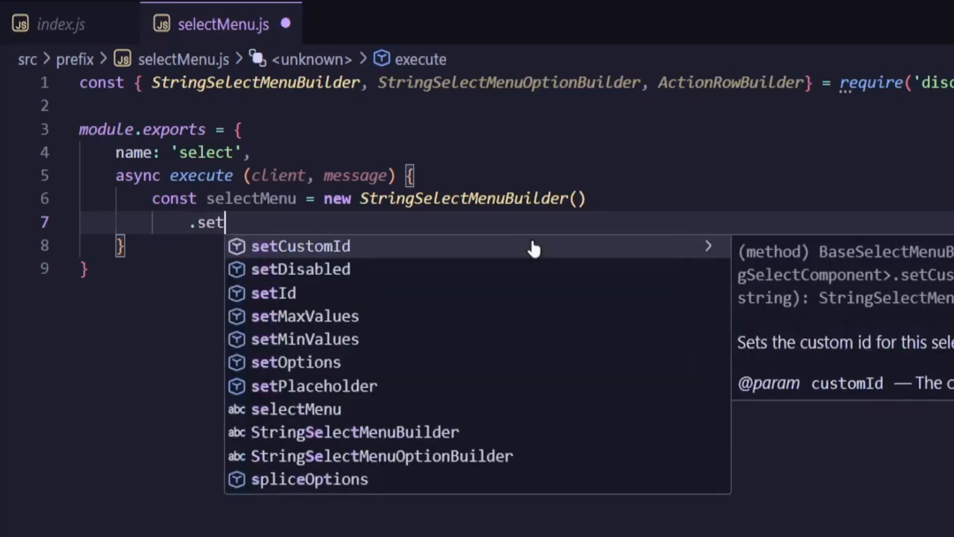
pyautogui.write('cs')
pyautogui.press('Tab')
pyautogui.write("('")
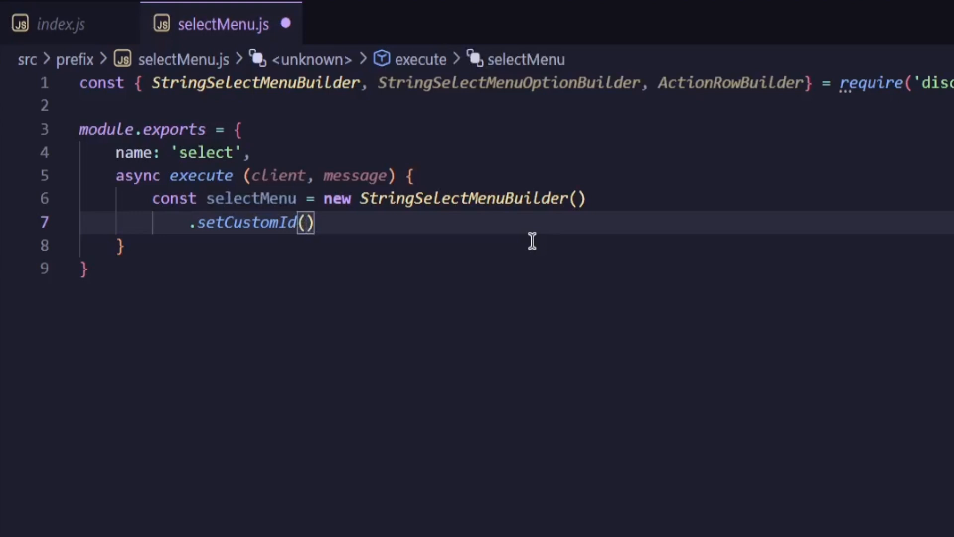
pyautogui.write('se')
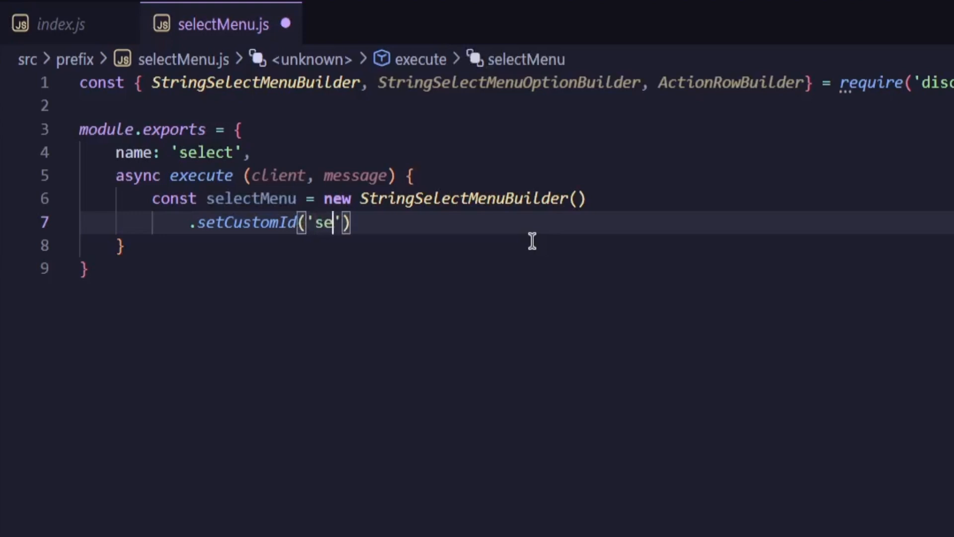
pyautogui.write('lect-menu')
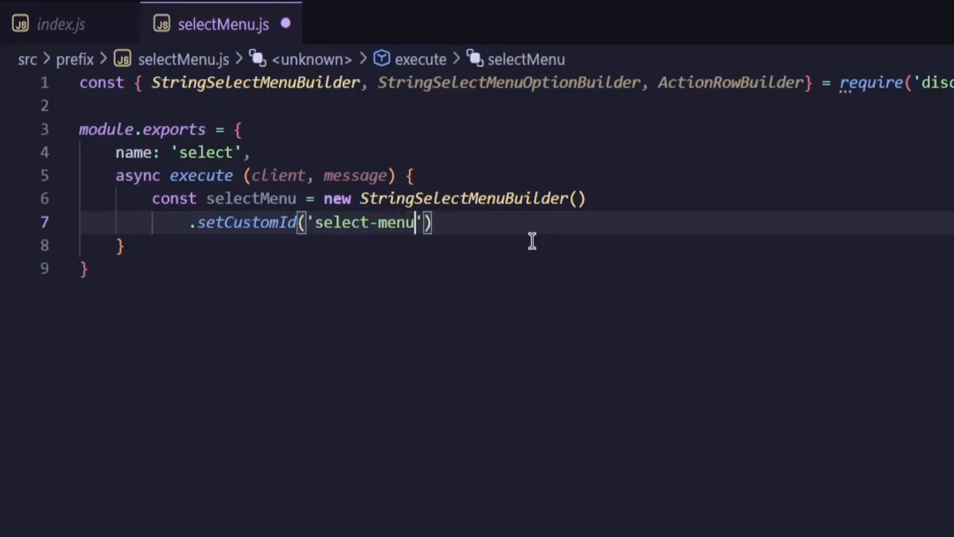
pyautogui.press('End')
# Step: Chain the placeholder 'Select the color you like' onto the menu builder
pyautogui.press('Return')
pyautogui.write('.s')
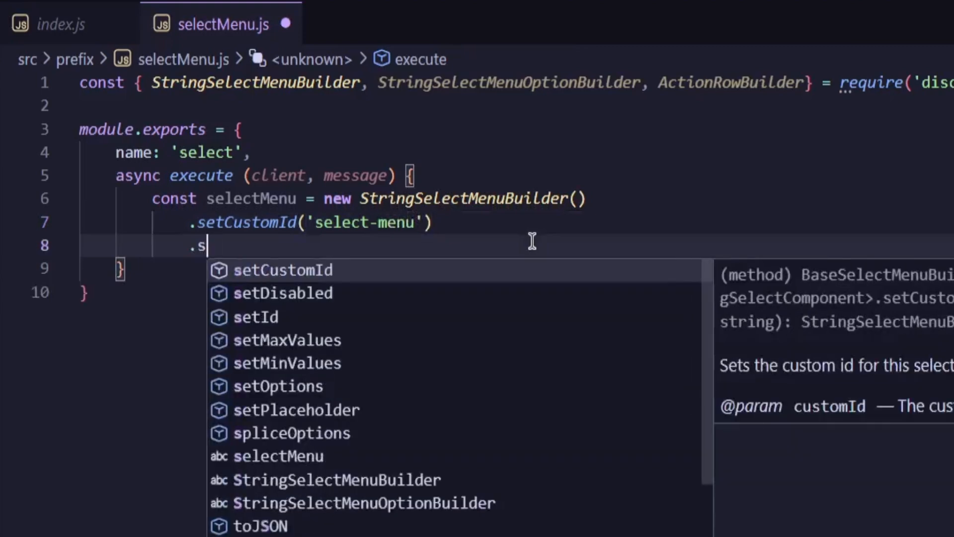
pyautogui.write('etpla')
pyautogui.press('Tab')
pyautogui.write("('Se")
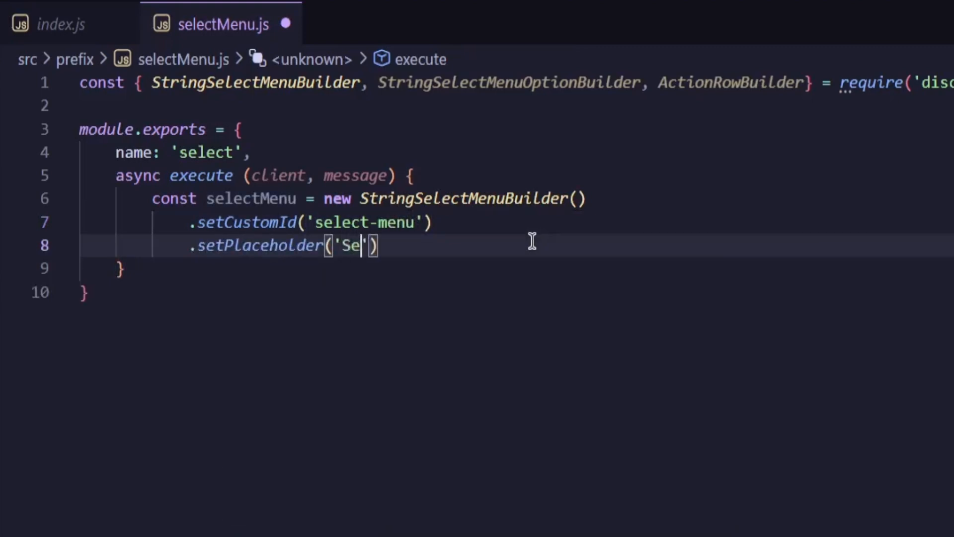
pyautogui.write('lect the color you')
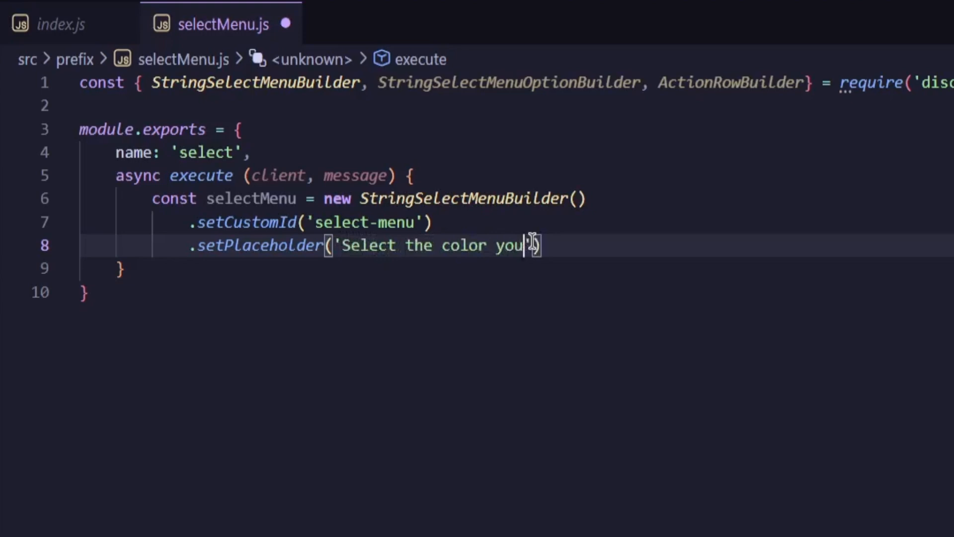
pyautogui.write(' like')
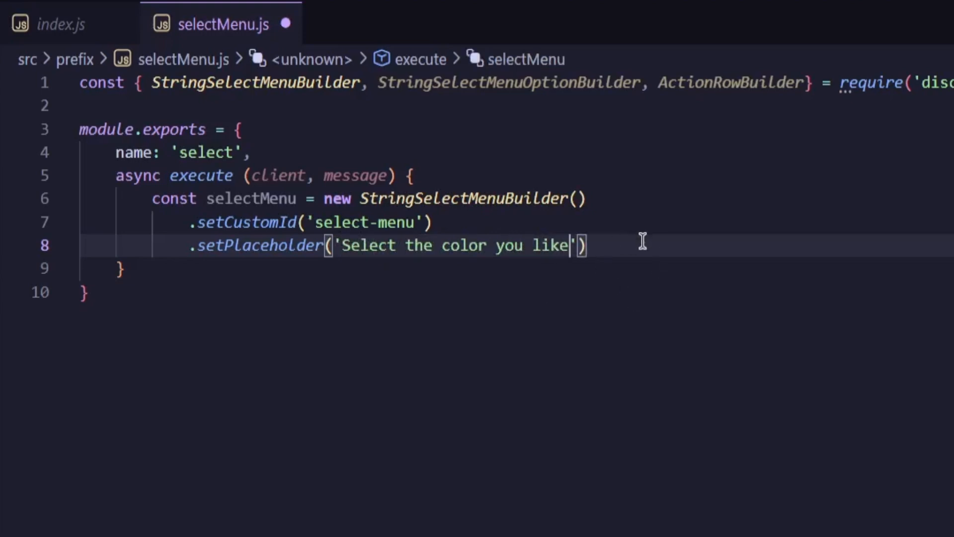
pyautogui.press('Return')
pyautogui.write('.ad')
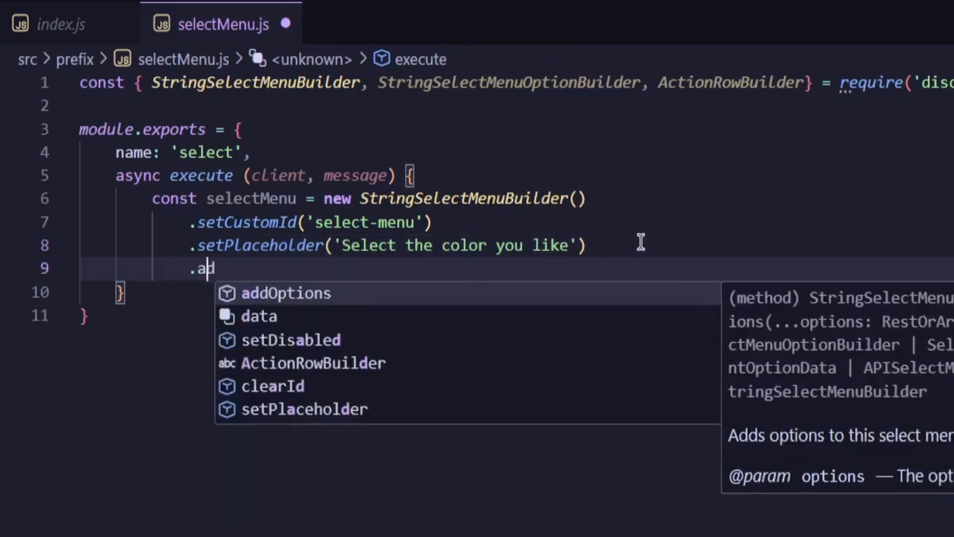
# Step: Add a StringSelectMenuOptionBuilder in addOptions with label 'Black' and value 'black'
pyautogui.press('Tab')
pyautogui.write('(')
pyautogui.press('Return')
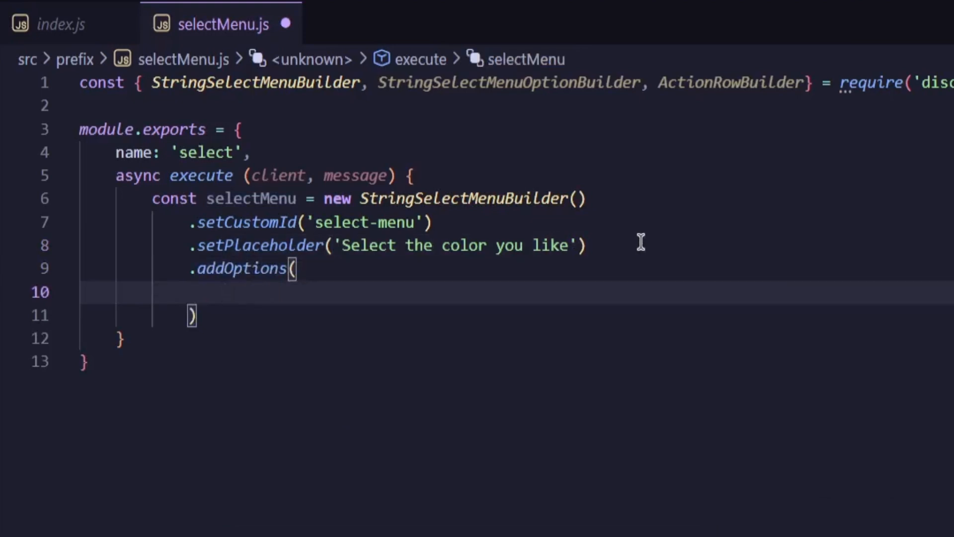
pyautogui.write('new S')
pyautogui.write('trin')
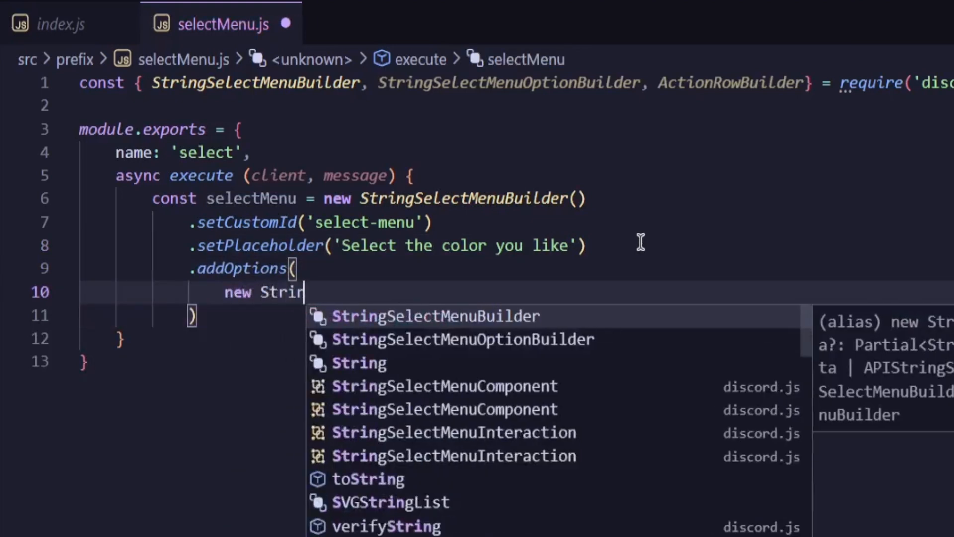
pyautogui.write('gselectmenuop')
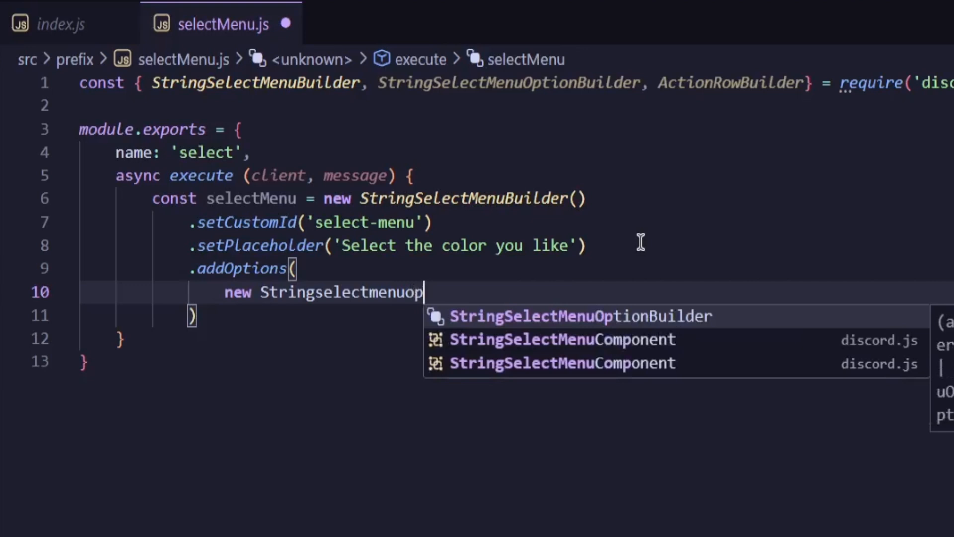
pyautogui.press('Tab')
pyautogui.write('()')
pyautogui.press('Return')
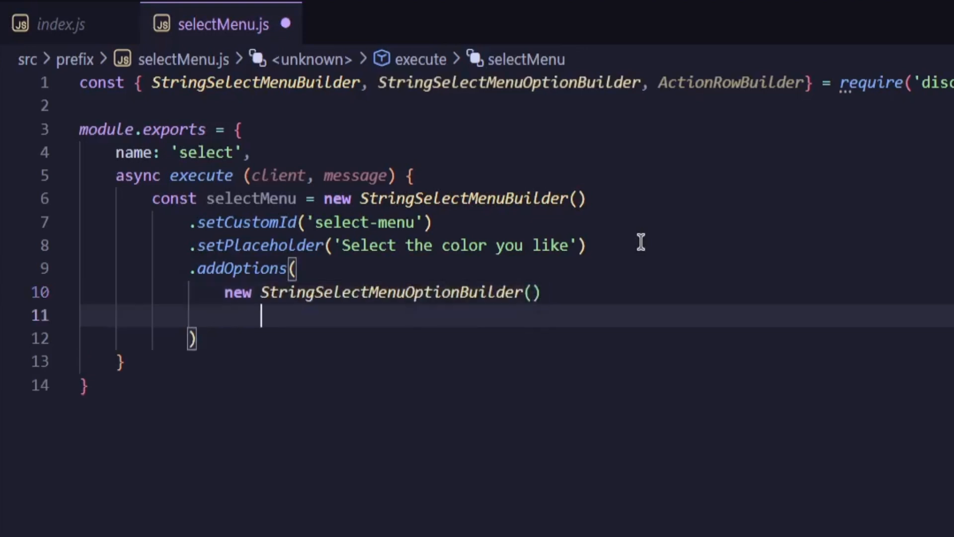
pyautogui.write('.setl')
pyautogui.press('Tab')
pyautogui.write("('")
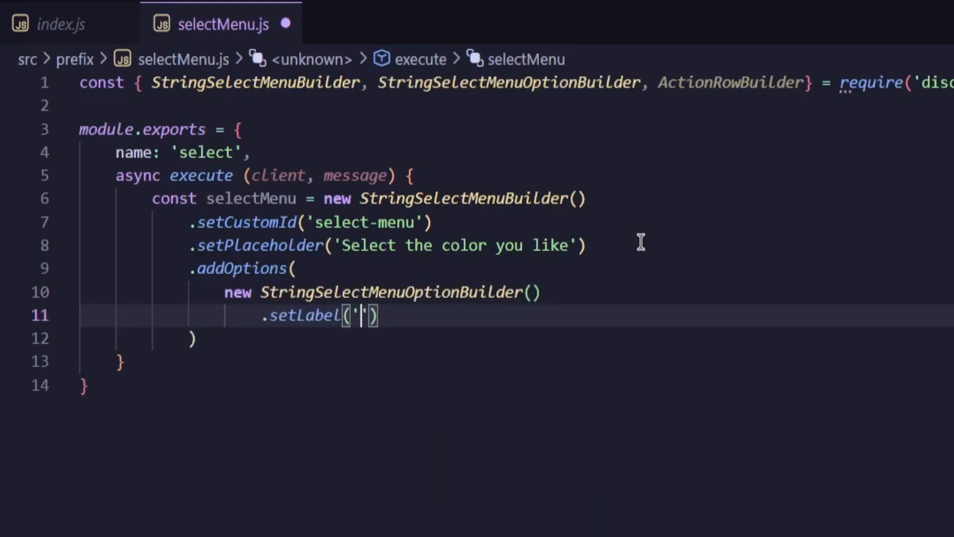
pyautogui.write('Black')
pyautogui.press('End')
pyautogui.press('Return')
pyautogui.write('.set')
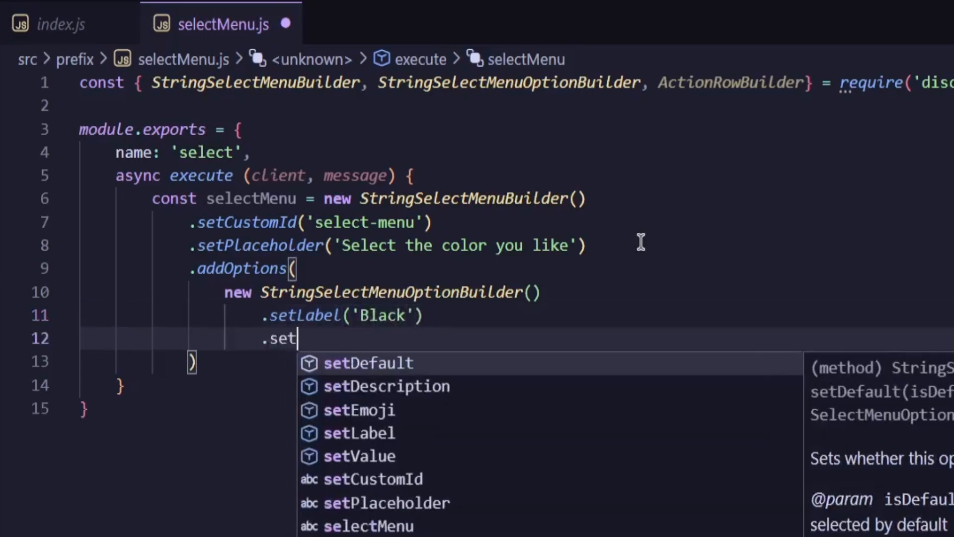
pyautogui.write('va')
pyautogui.press('Tab')
pyautogui.write("('")
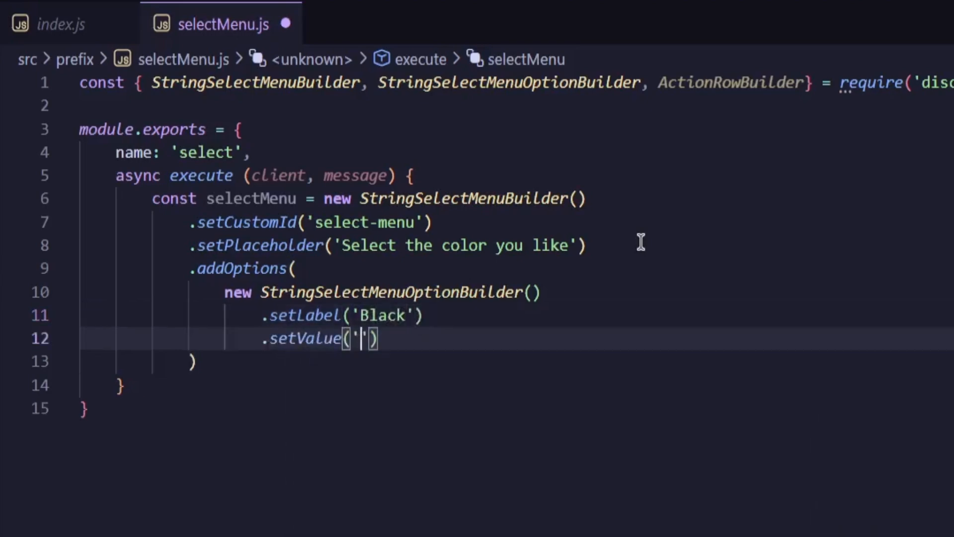
pyautogui.write('black')
pyautogui.press('Return')
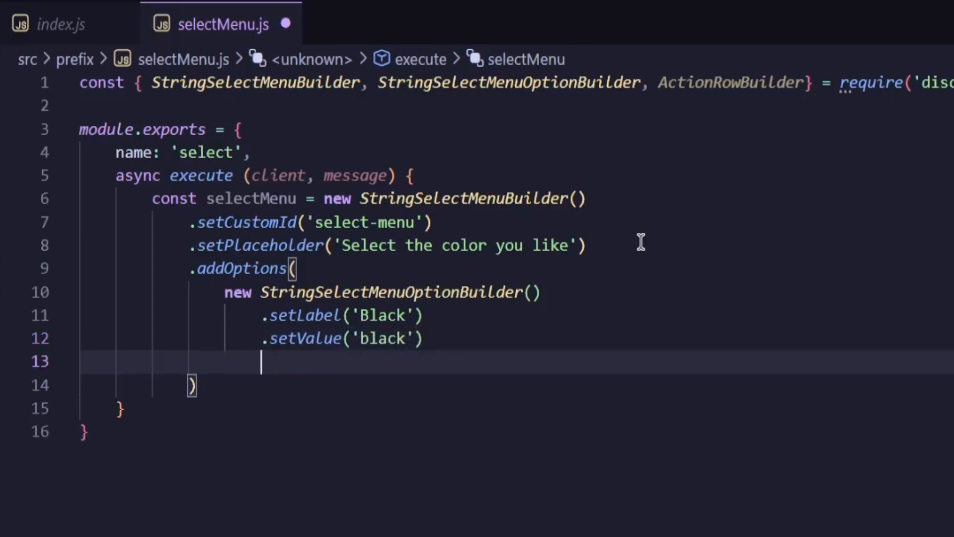
pyautogui.write('.setDefault')
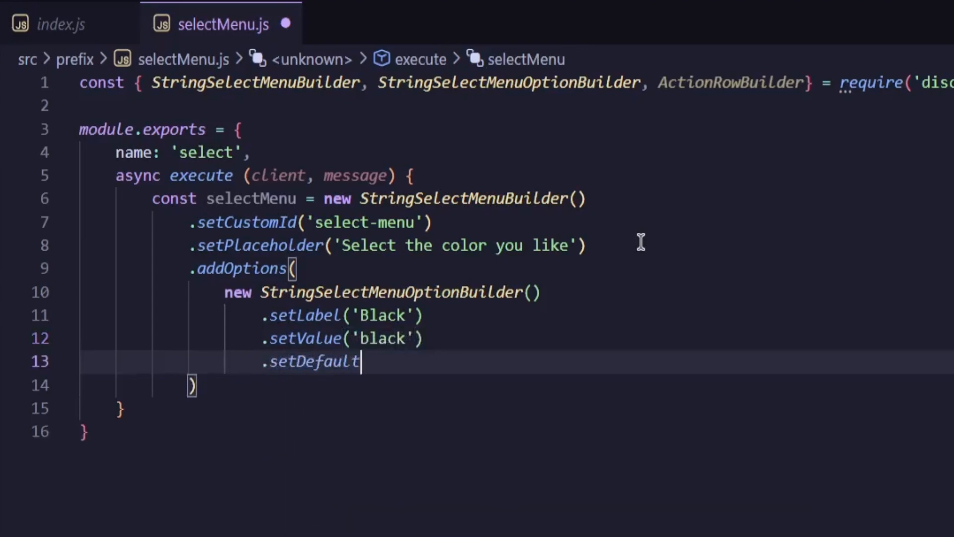
pyautogui.press('BackSpace')
pyautogui.press('BackSpace')
pyautogui.press('BackSpace')
pyautogui.press('BackSpace')
pyautogui.press('BackSpace')
pyautogui.write('scr')
# Step: Give the Black option the description 'this is black' and a black emoji from the emoji picker
pyautogui.press('Tab')
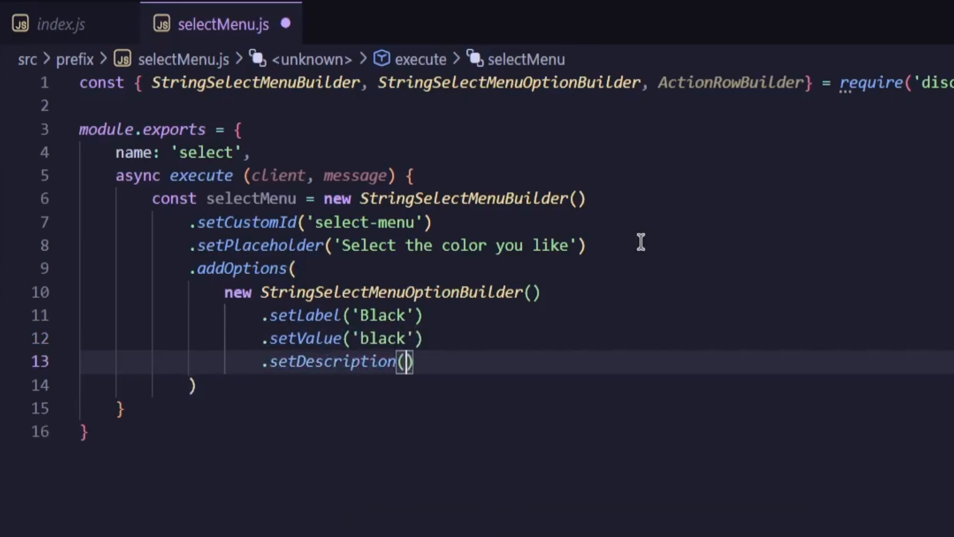
pyautogui.write("('this is ba")
pyautogui.press('BackSpace')
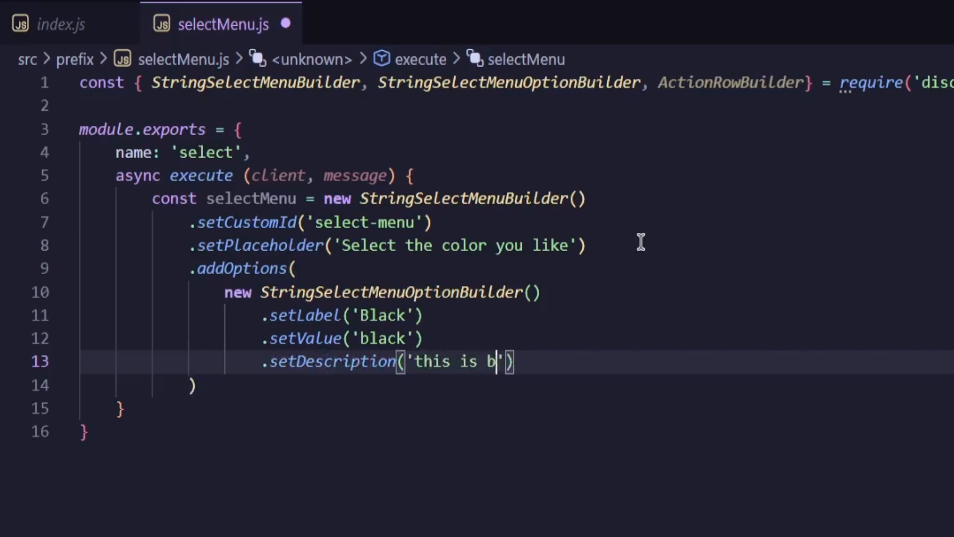
pyautogui.write('lack')
pyautogui.press('Return')
pyautogui.write('.sete')
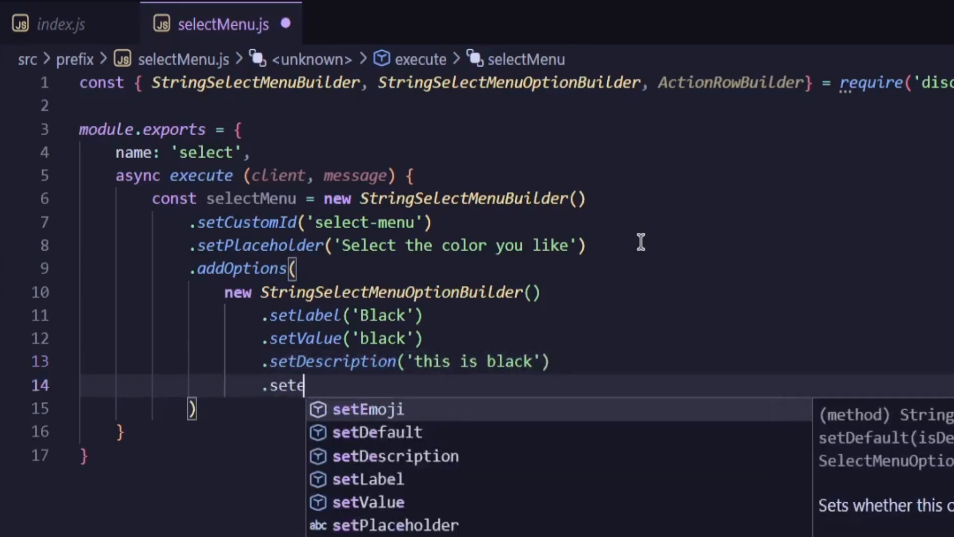
pyautogui.write("moji('")
pyautogui.press('super+period')
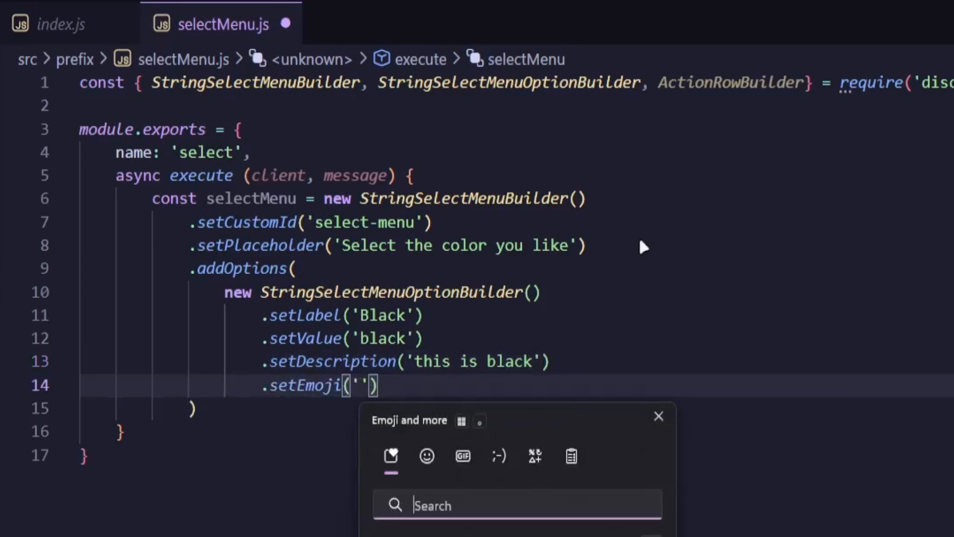
pyautogui.write('lack')
pyautogui.press('Return')
pyautogui.press('Return')
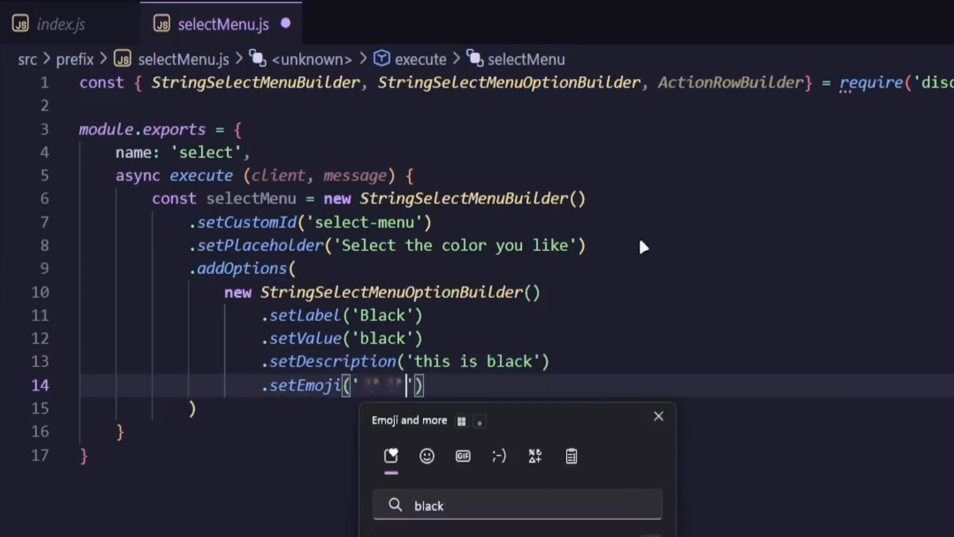
pyautogui.press('BackSpace')
pyautogui.press('Escape')
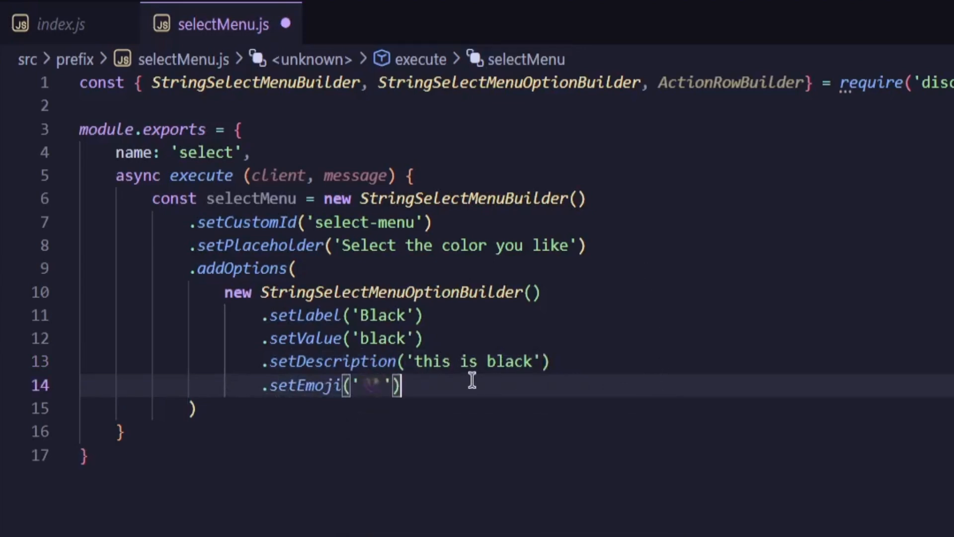
pyautogui.write(',')
pyautogui.press('Return')
pyautogui.write('new ')
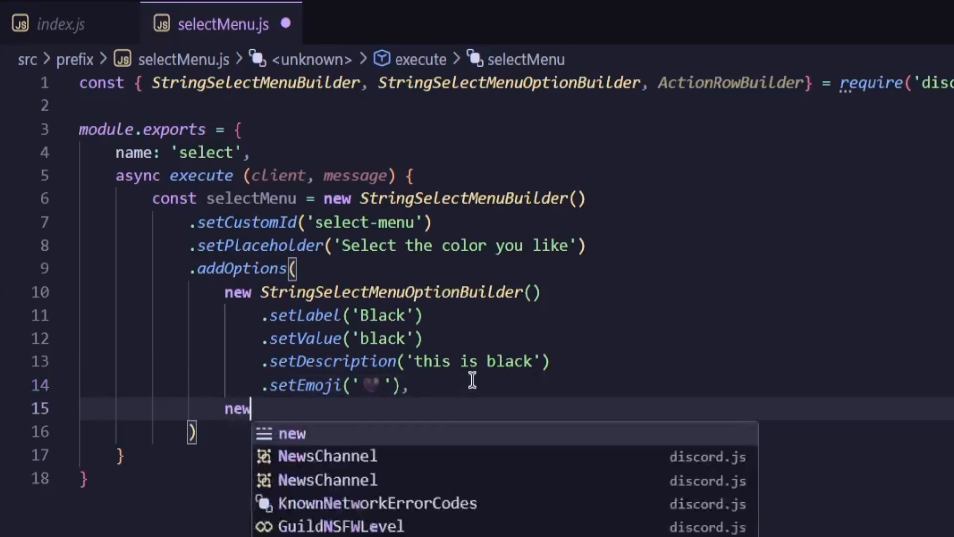
pyautogui.write('stringsele')
# Step: Add a second StringSelectMenuOptionBuilder and paste the Black option's four setting lines under it
pyautogui.press('Down')
pyautogui.press('Tab')
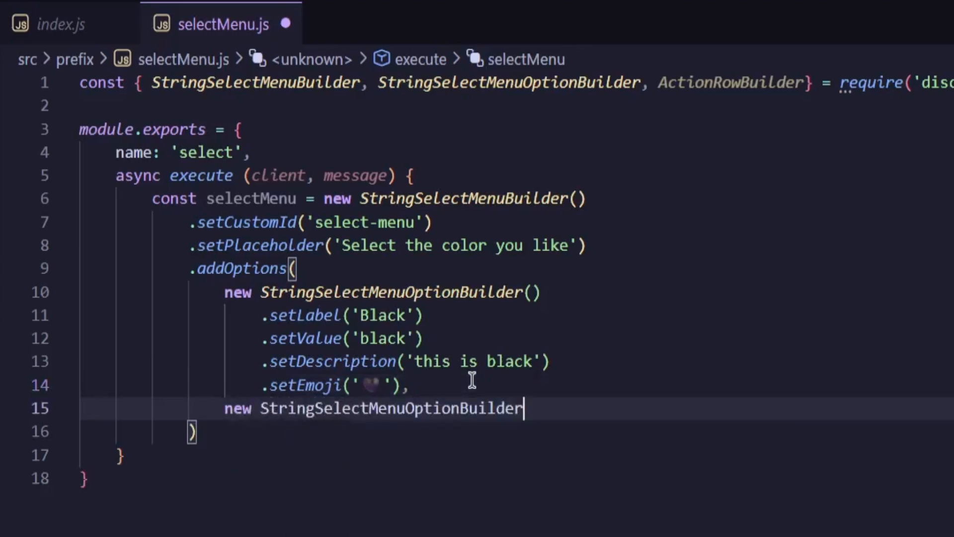
pyautogui.write('()')
pyautogui.press('Return')
pyautogui.moveTo(367, 342); pyautogui.dragTo(236, 281)
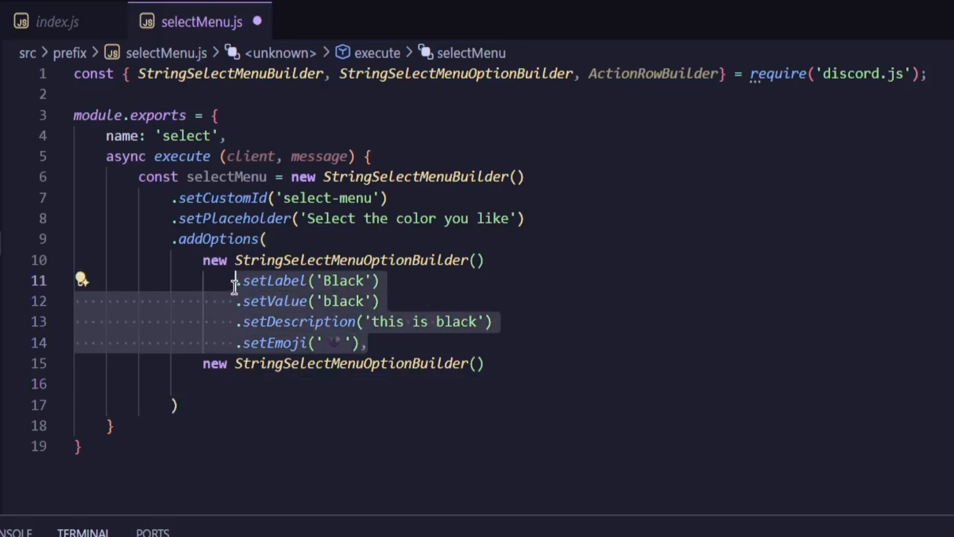
pyautogui.hotkey('ctrl', 'c')
pyautogui.click(235, 383)
pyautogui.hotkey('ctrl', 'v')
# Step: Change the copied option to label 'Red', value 'red', description 'this is red' with a red heart emoji
pyautogui.doubleClick(343, 338)
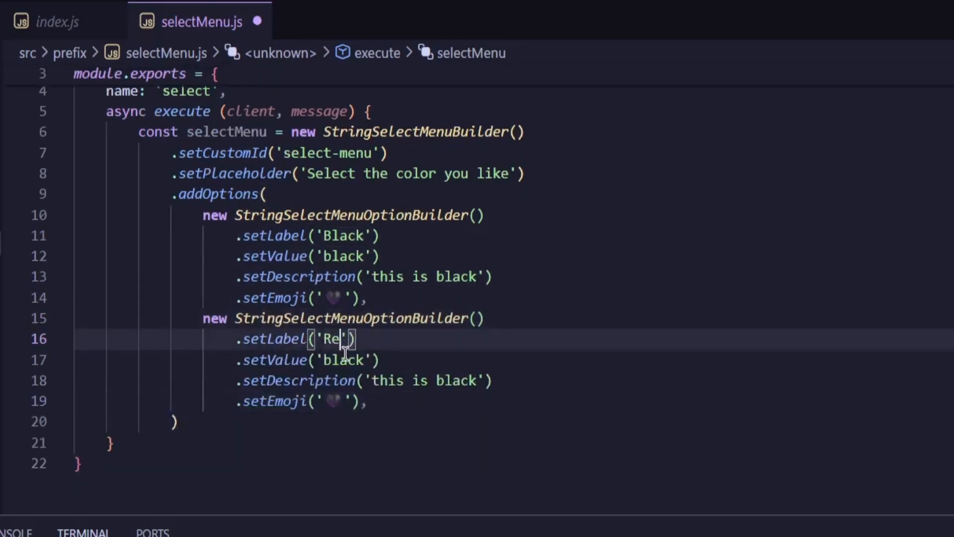
pyautogui.write('Red')
pyautogui.doubleClick(343, 359)
pyautogui.write('red')
pyautogui.press('super+period')
pyautogui.write('red')
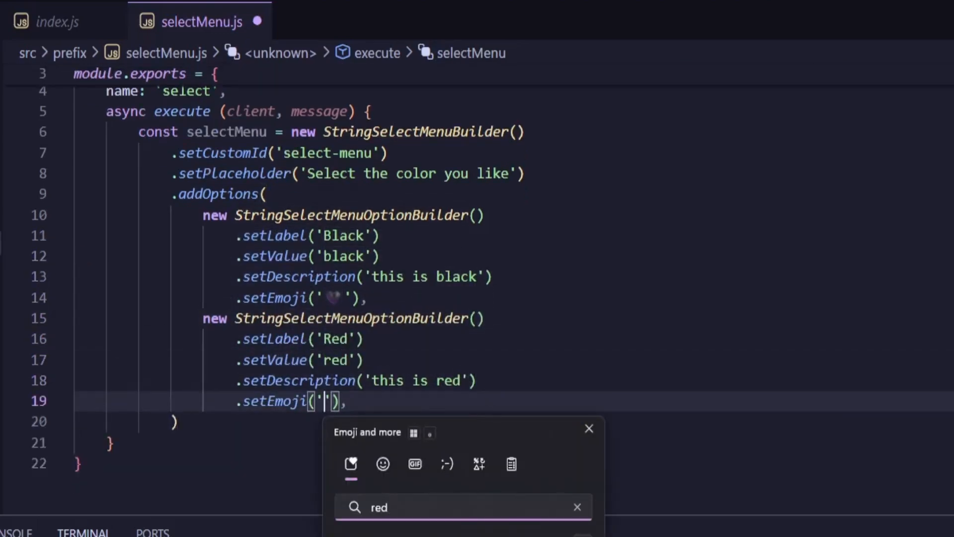
pyautogui.press('Return')
pyautogui.press('Escape')
pyautogui.press('End')
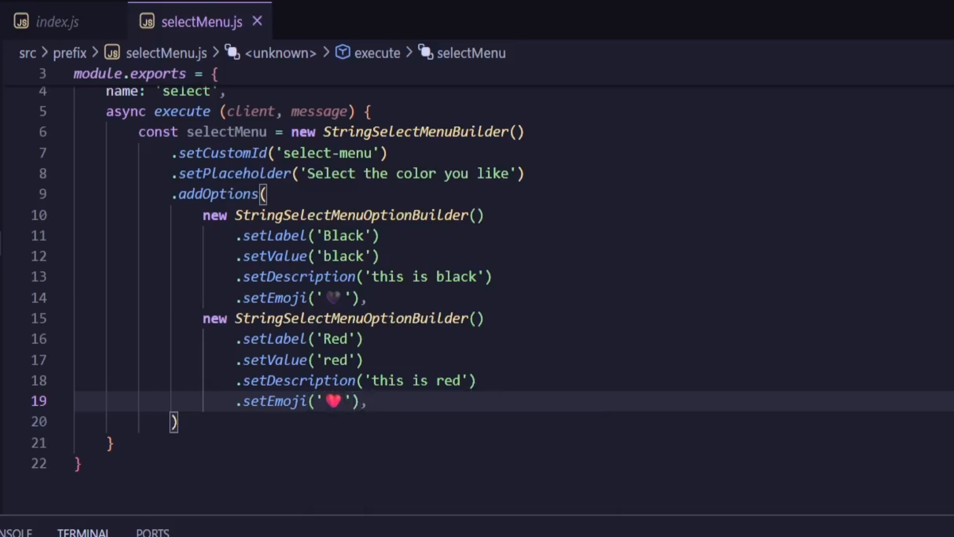
pyautogui.click(448, 410)
pyautogui.moveTo(179, 422); pyautogui.dragTo(131, 134)
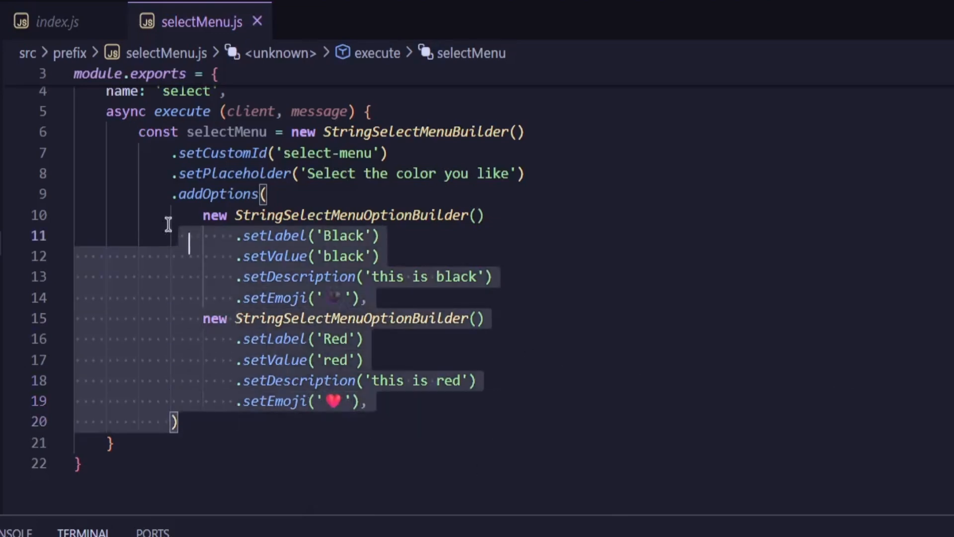
pyautogui.click(211, 422)
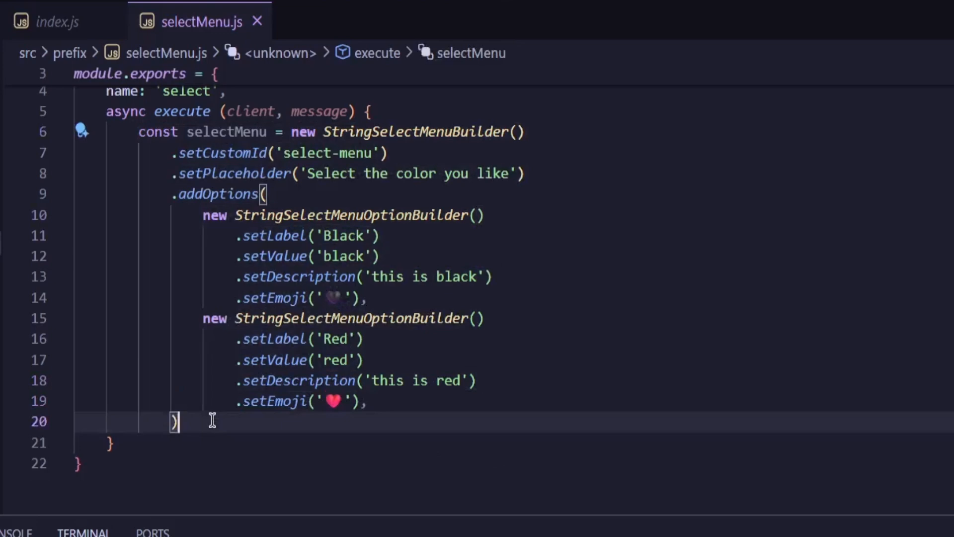
pyautogui.moveTo(299, 380)
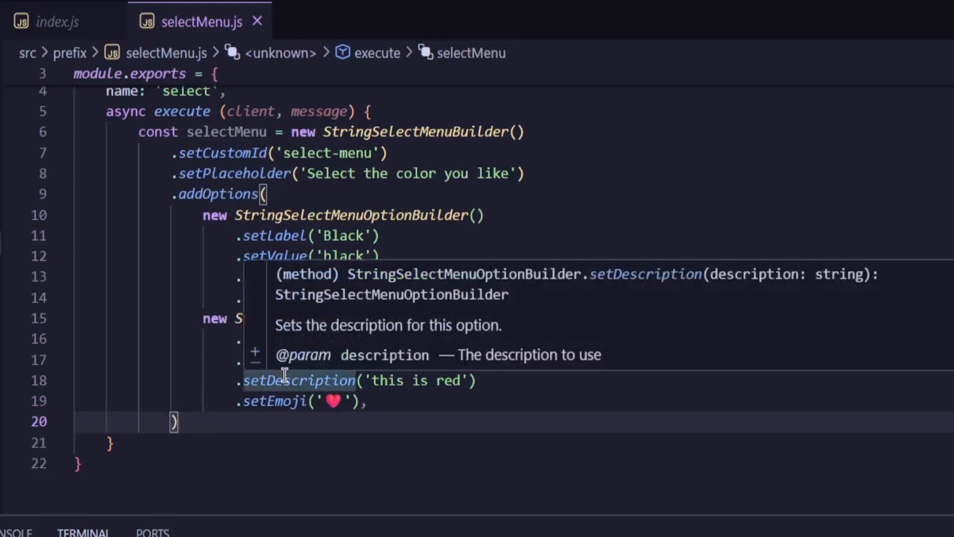
pyautogui.scroll(-2, 293, 378)
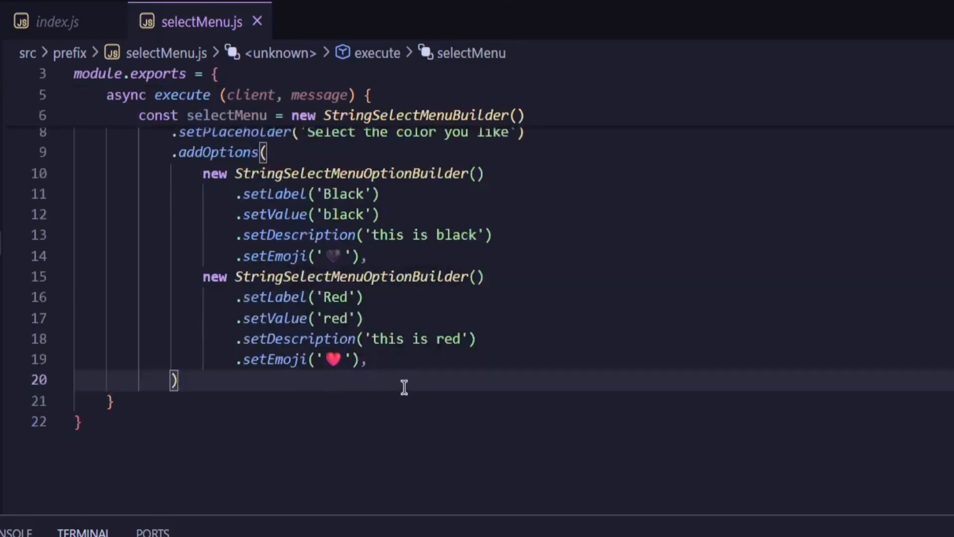
pyautogui.scroll(2, 403, 386)
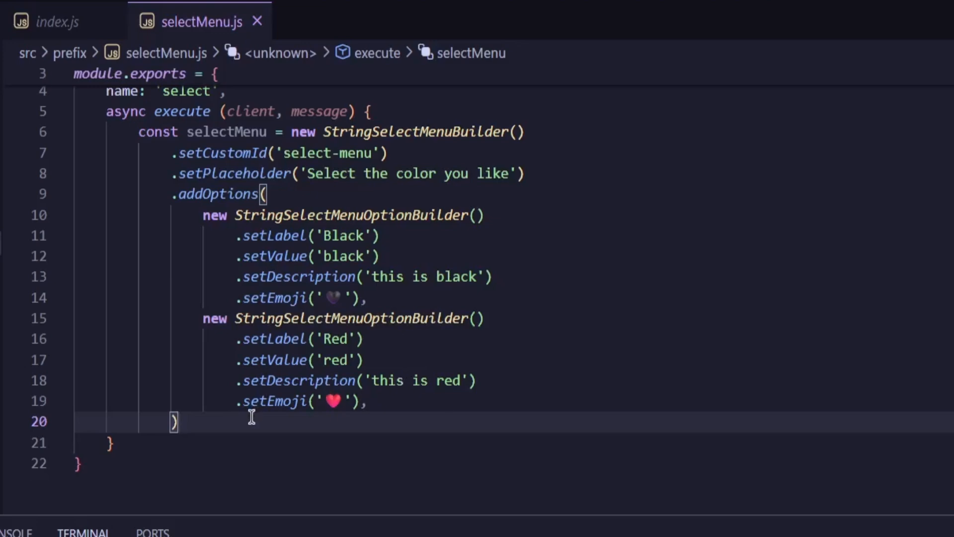
# Step: Wrap the select menu in const row = new ActionRowBuilder().addComponents(selectMenu)
pyautogui.press('Return')
pyautogui.press('Return')
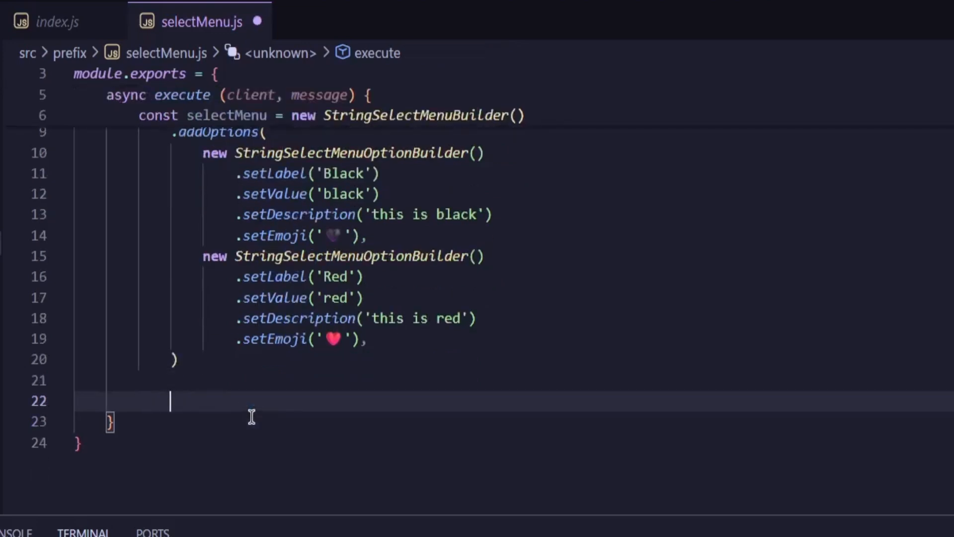
pyautogui.write('const ')
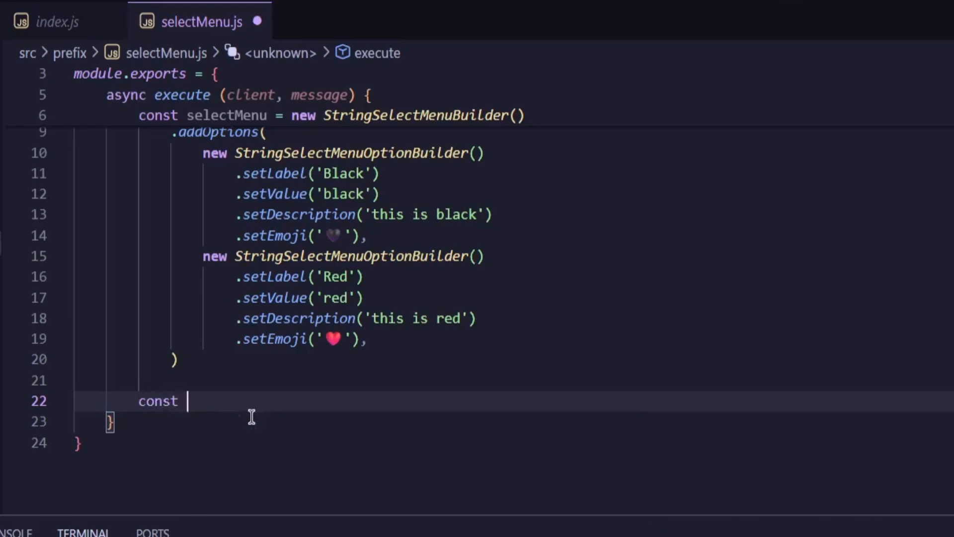
pyautogui.write('row = new A')
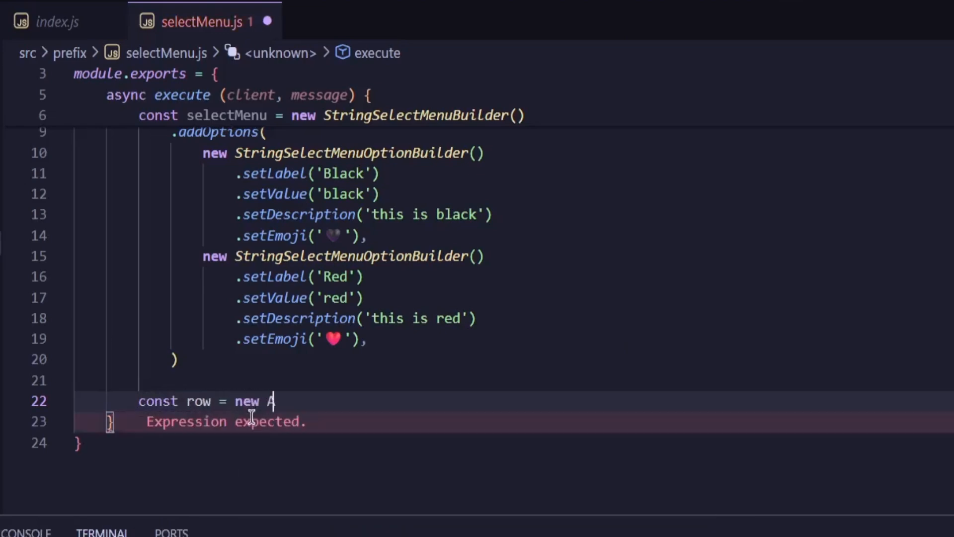
pyautogui.write('ctionRow')
pyautogui.hotkey('ctrl', 's')
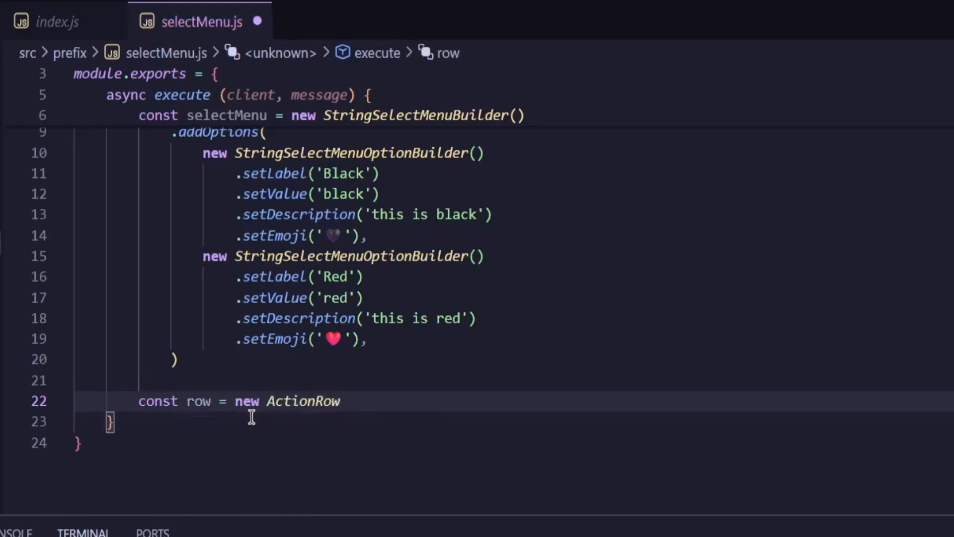
pyautogui.write('Bu')
pyautogui.press('Tab')
pyautogui.write('().a')
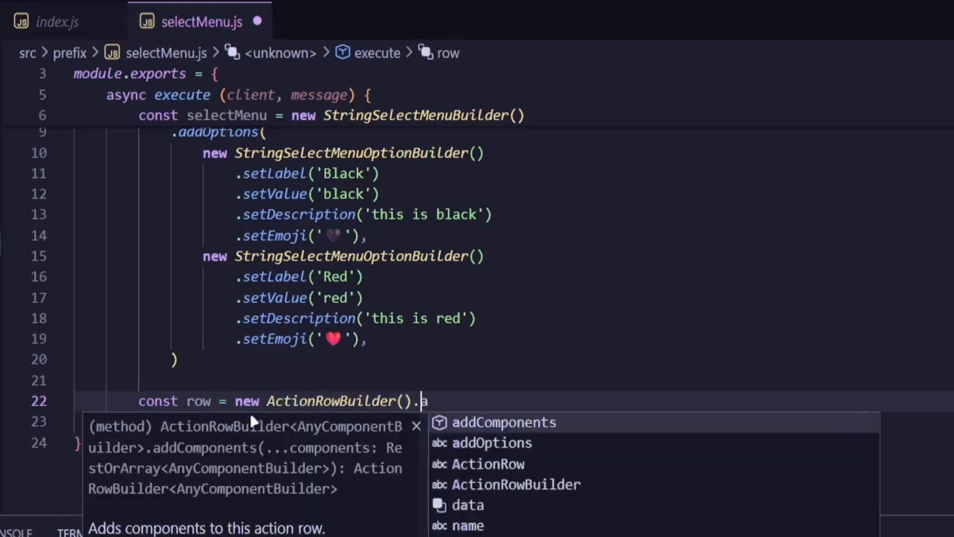
pyautogui.write('ddc')
pyautogui.press('Tab')
pyautogui.write('(')
pyautogui.write('s(s')
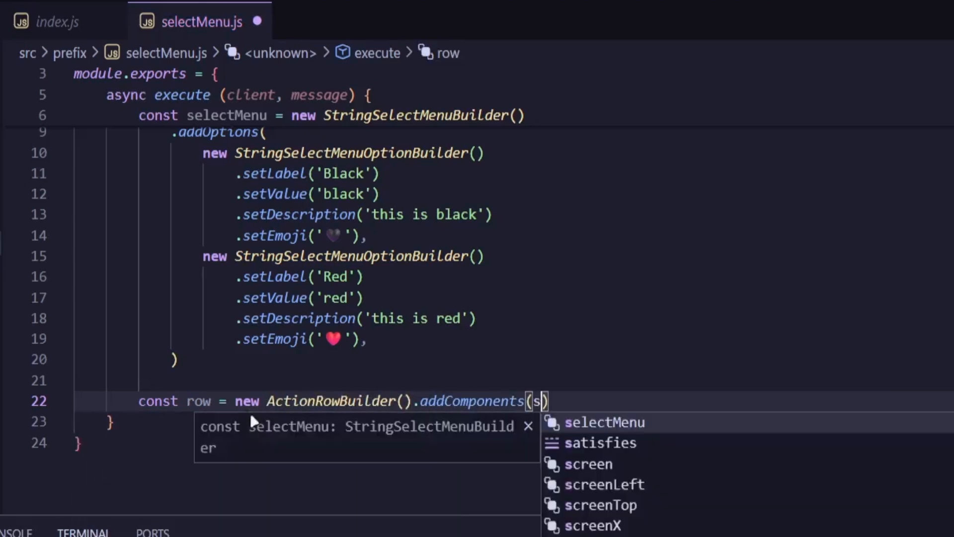
pyautogui.write('ee')
pyautogui.press('Down')
pyautogui.press('Tab')
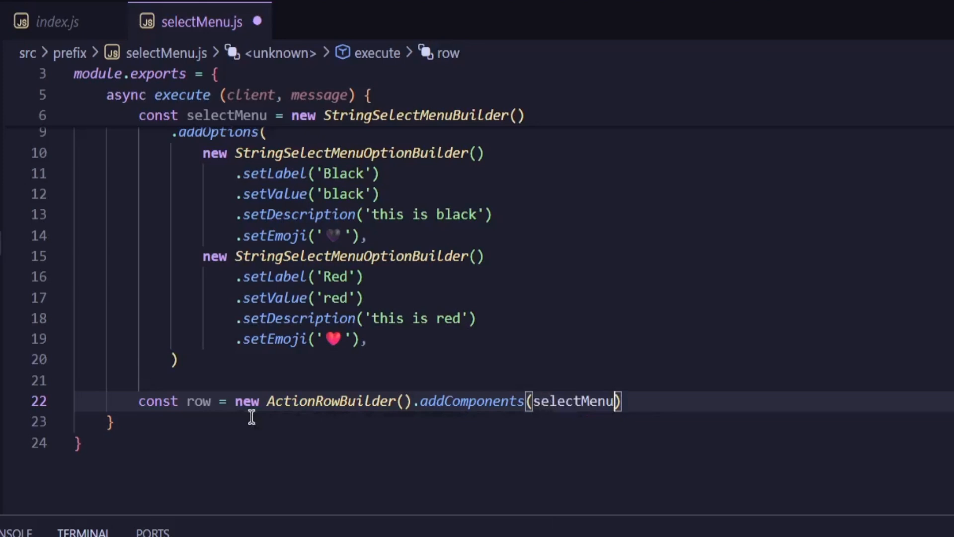
pyautogui.write(';')
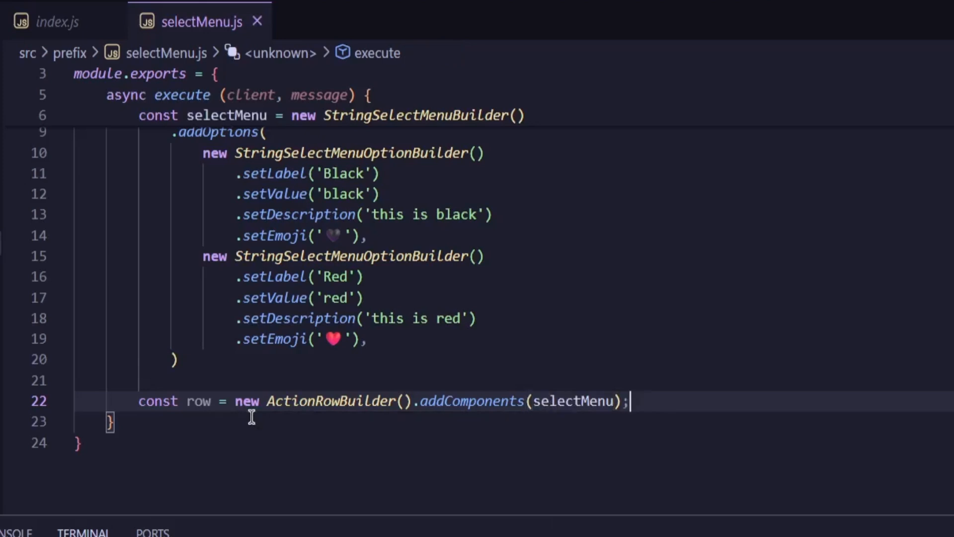
# Step: Reply with content 'This is select menu' and components [row], then start the bot with node
pyautogui.press('Return')
pyautogui.write('await me')
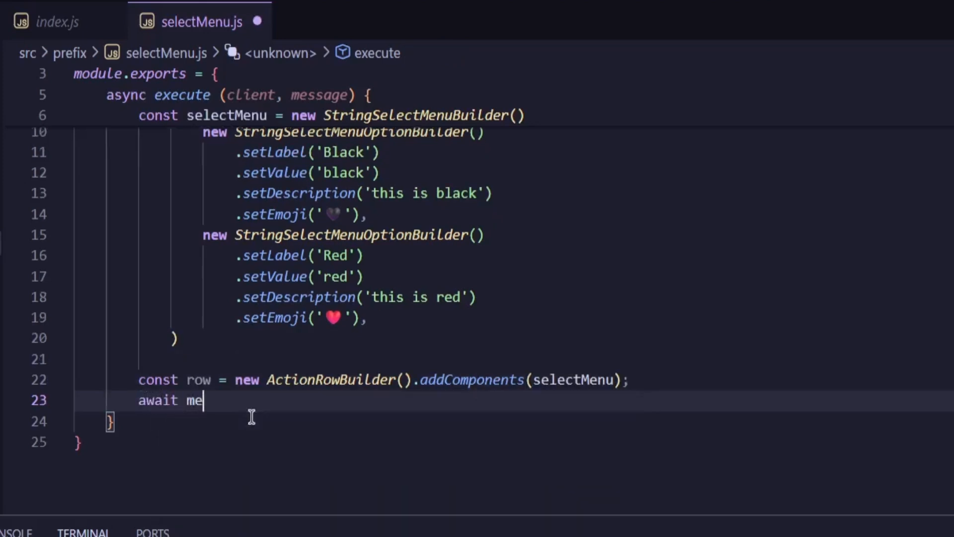
pyautogui.write('ssager')
pyautogui.press('BackSpace')
pyautogui.write('.reply({ components: ')
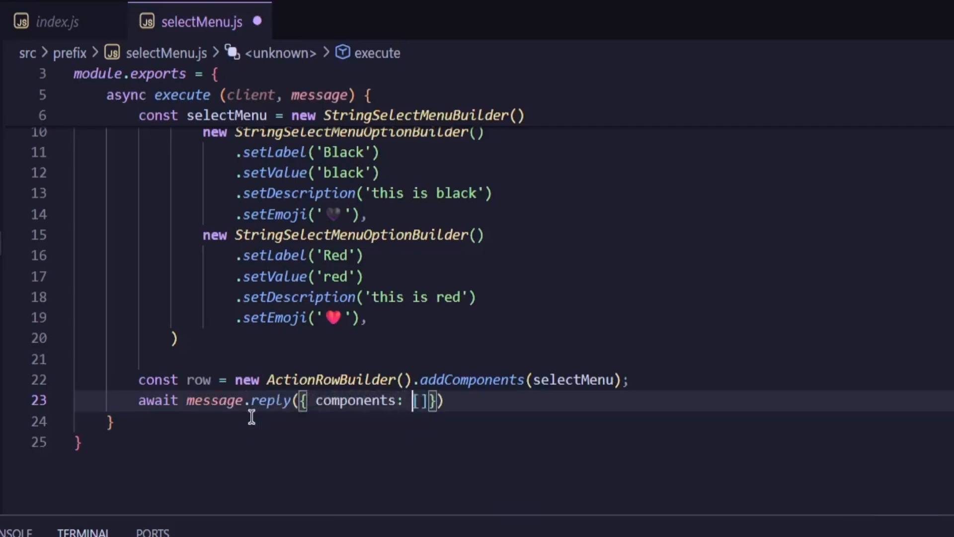
pyautogui.write('[row] ')
pyautogui.write('cont')
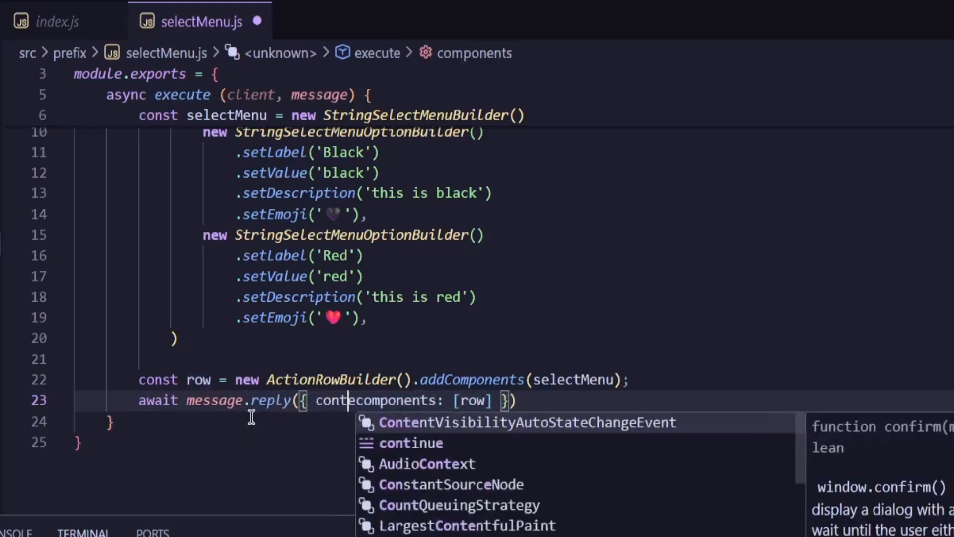
pyautogui.write("ent: '")
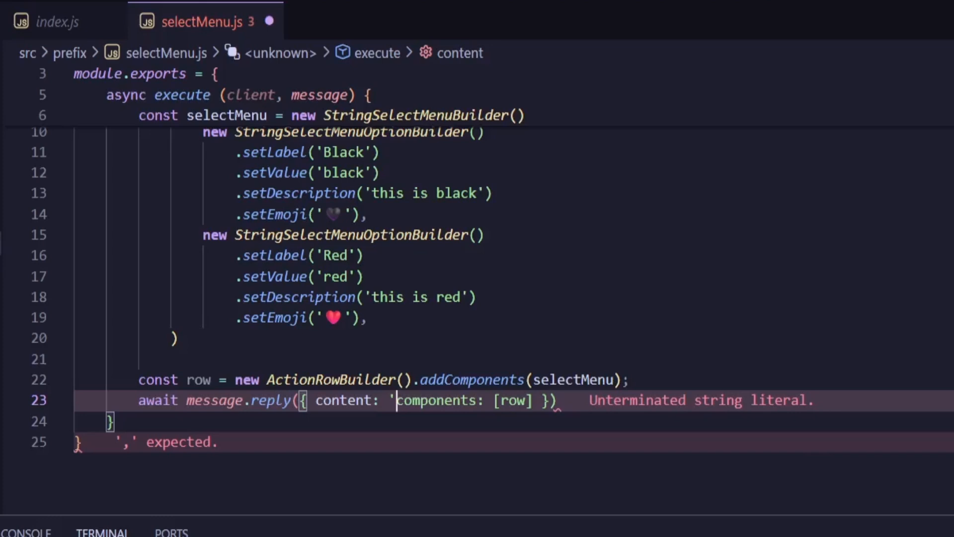
pyautogui.click(385, 400)
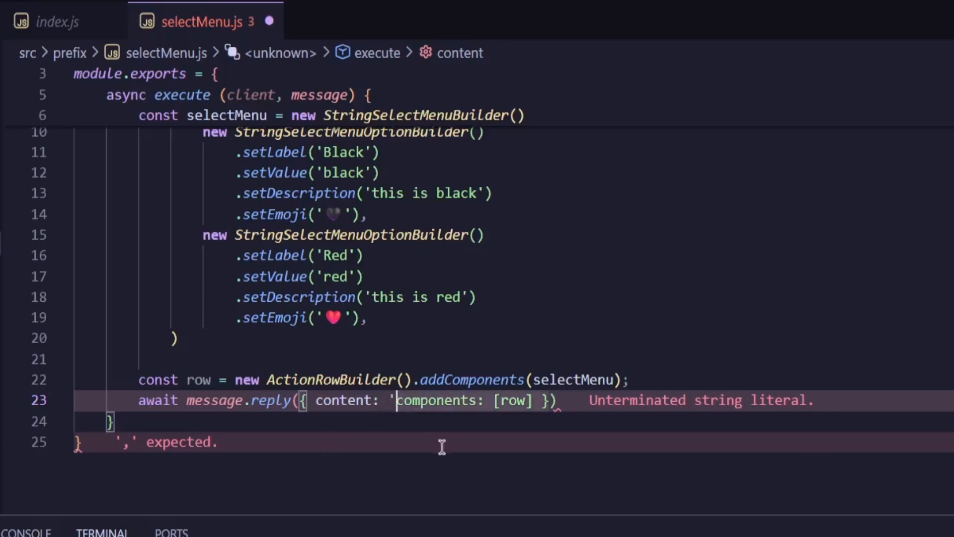
pyautogui.write("'This is se")
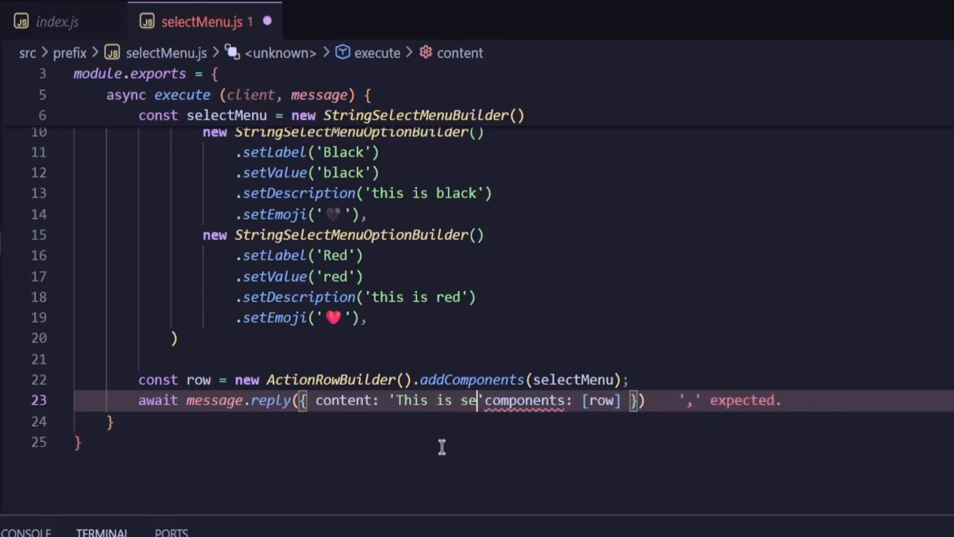
pyautogui.write('lect men')
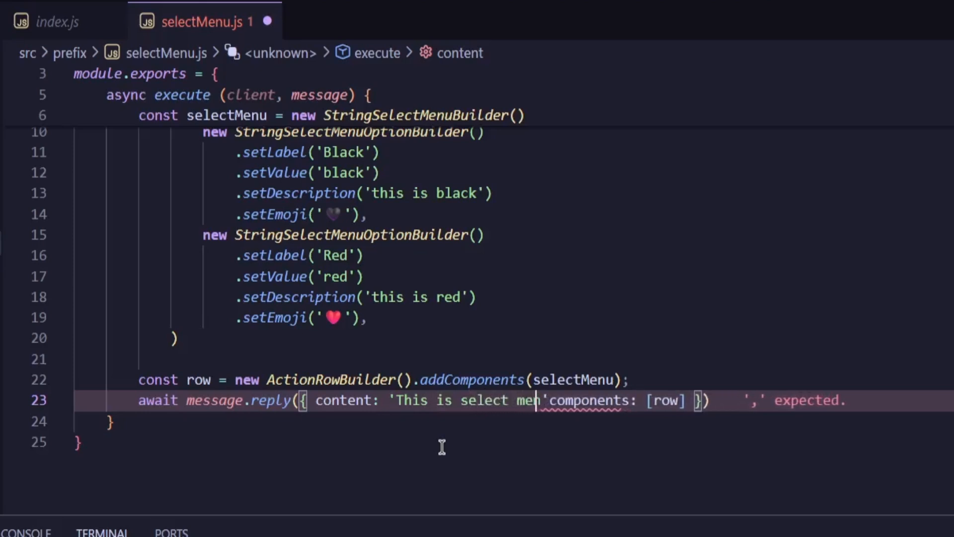
pyautogui.write("u', ")
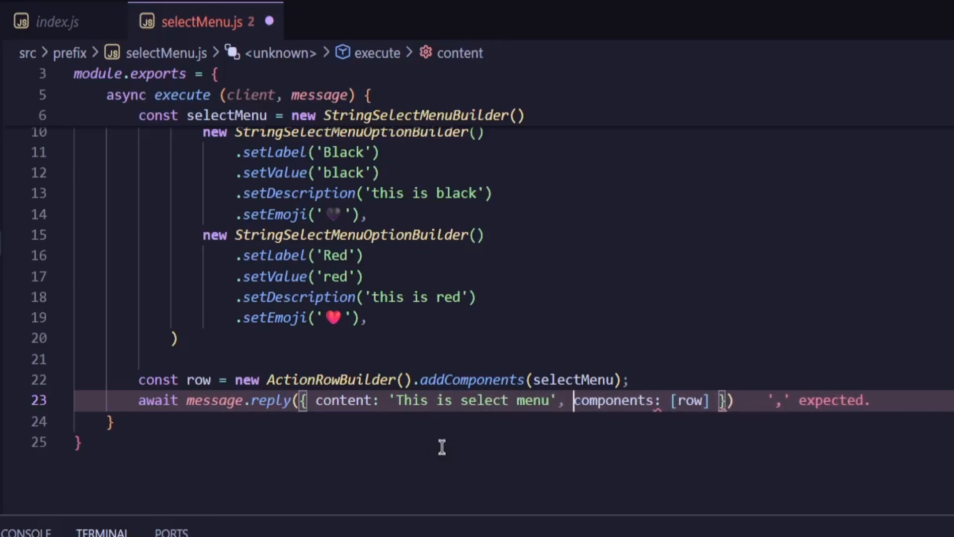
pyautogui.write('no')
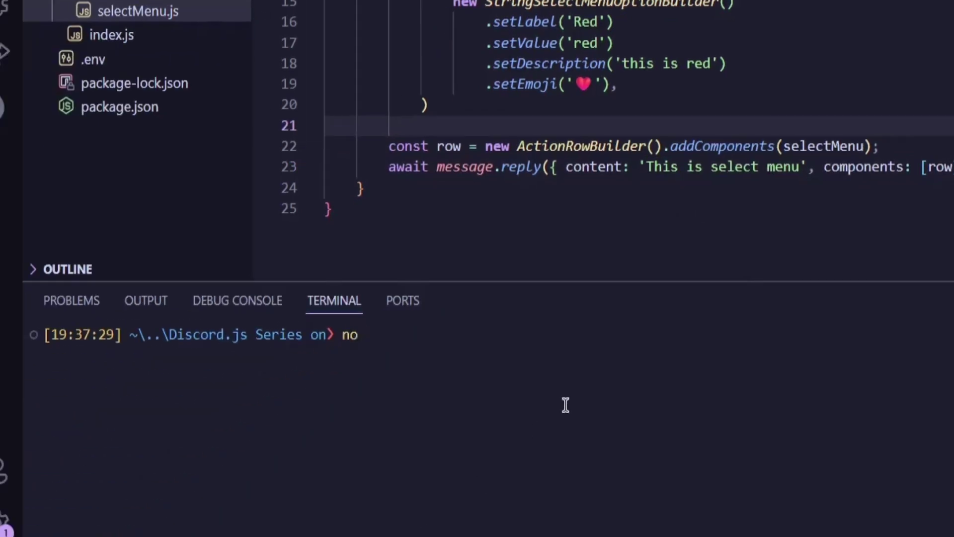
pyautogui.write('de .')
pyautogui.press('Return')
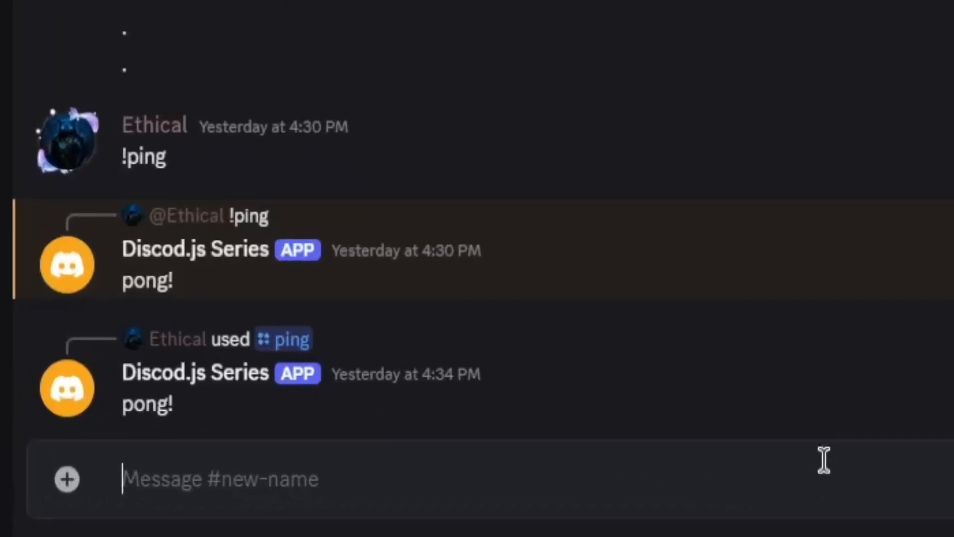
pyautogui.write('!se')
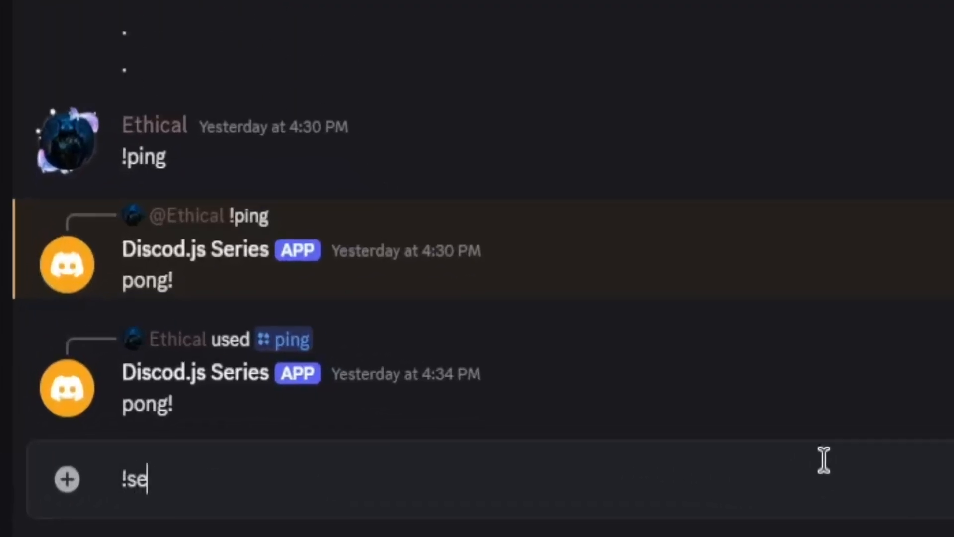
pyautogui.write('lect')
# Step: Send !select, choose Red from the bot's color dropdown and see 'This interaction failed'
pyautogui.press('Return')
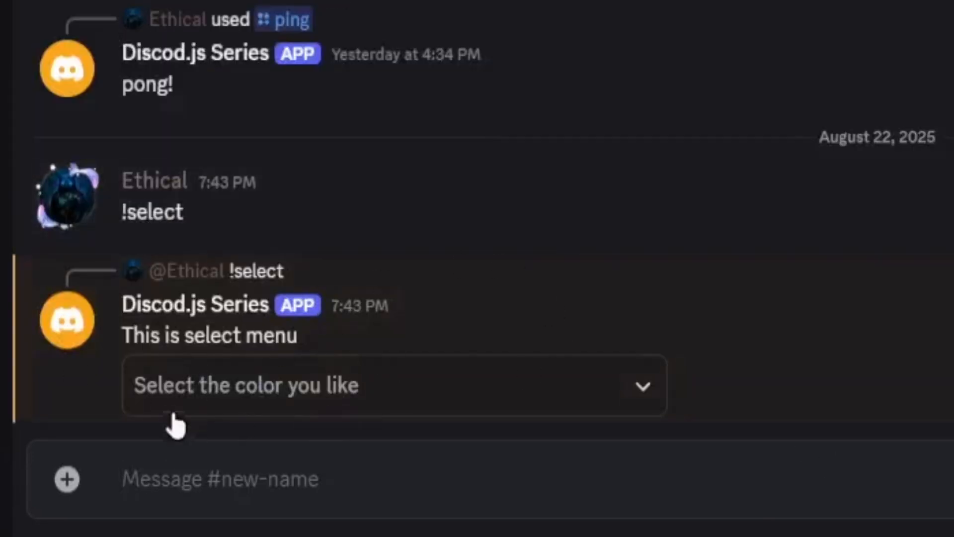
pyautogui.click(435, 386)
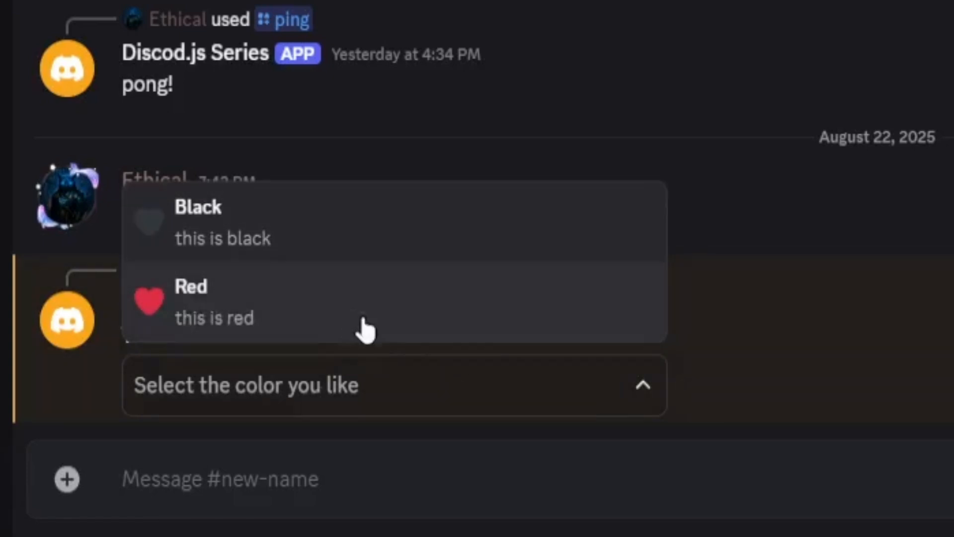
pyautogui.click(291, 318)
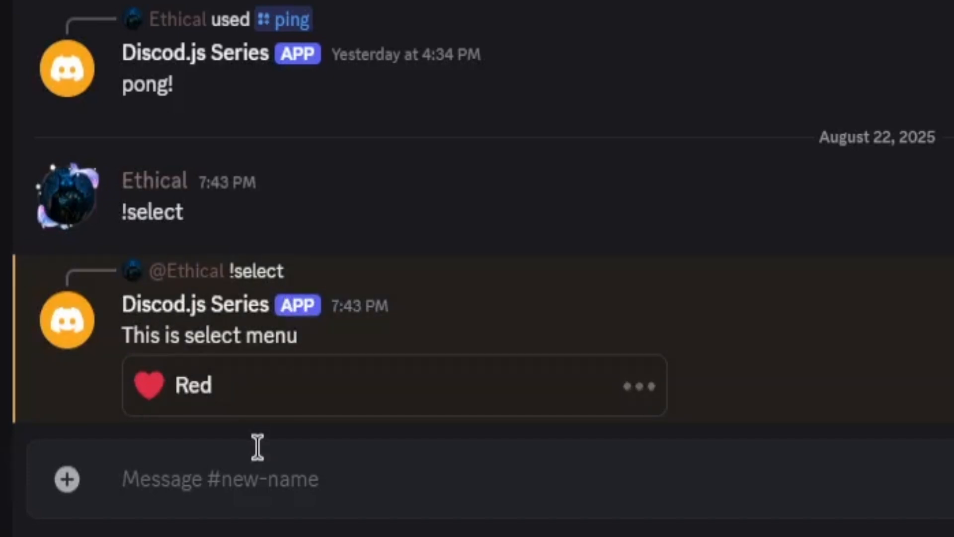
pyautogui.moveTo(153, 396); pyautogui.dragTo(357, 396)
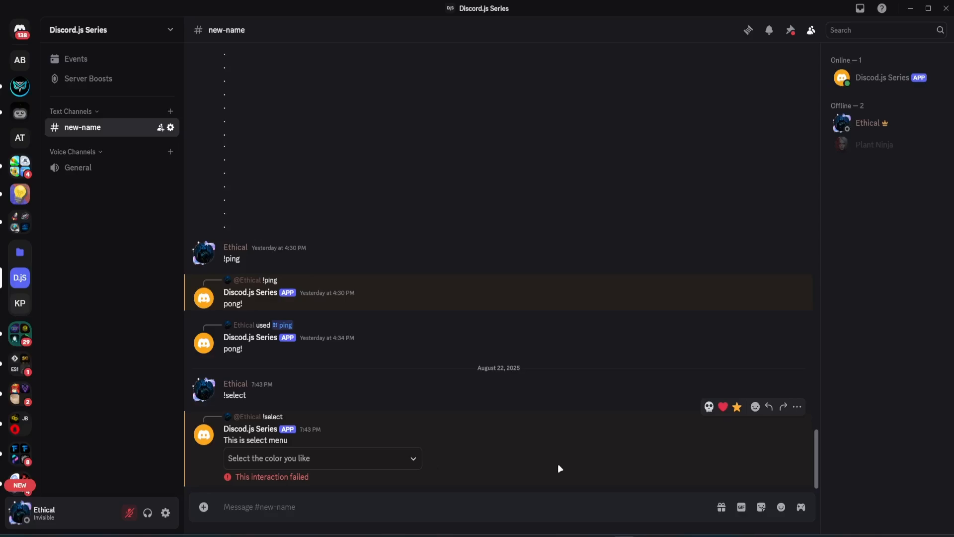
pyautogui.hotkey('alt', 'Tab')
# Step: Create menuInteraction.js under src/events and open it for editing
pyautogui.click(620, 302)
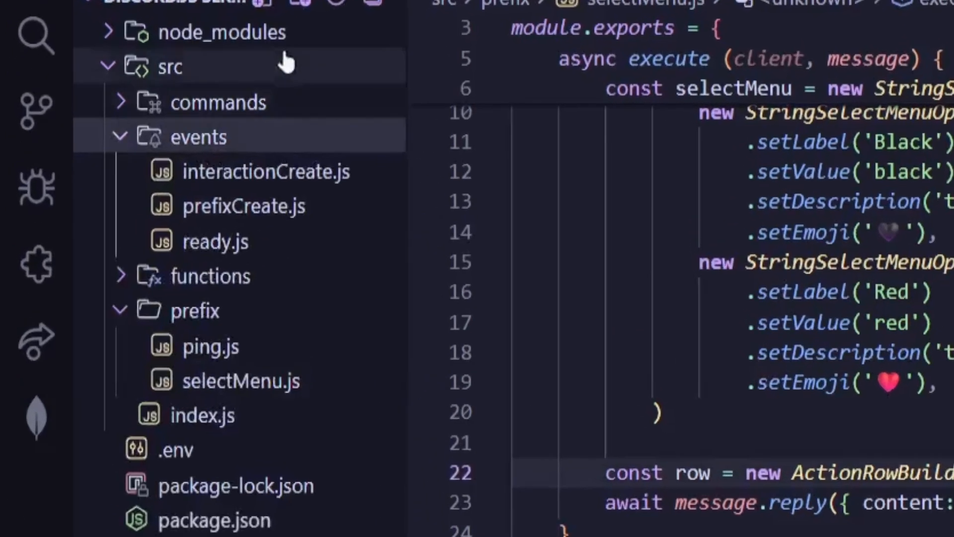
pyautogui.click(265, 6)
pyautogui.write('menu')
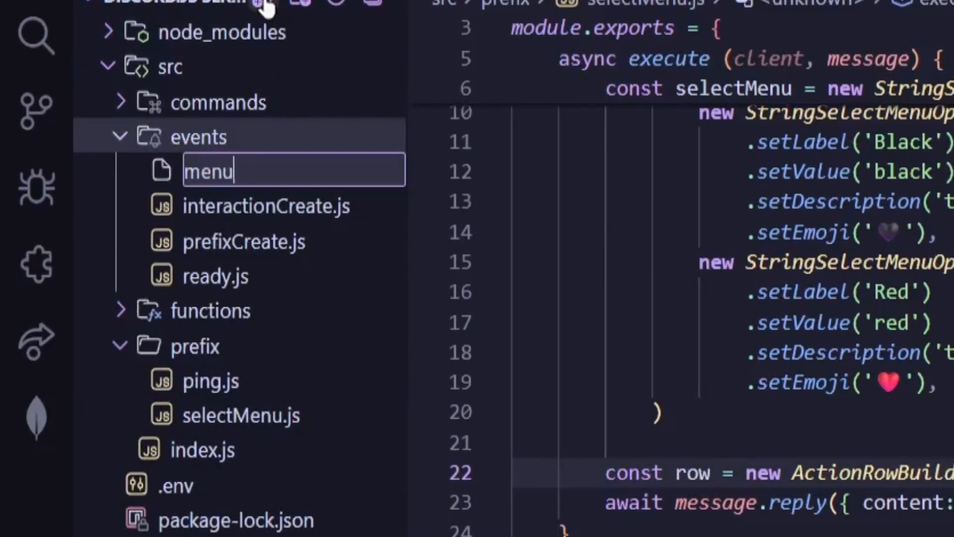
pyautogui.write('.js')
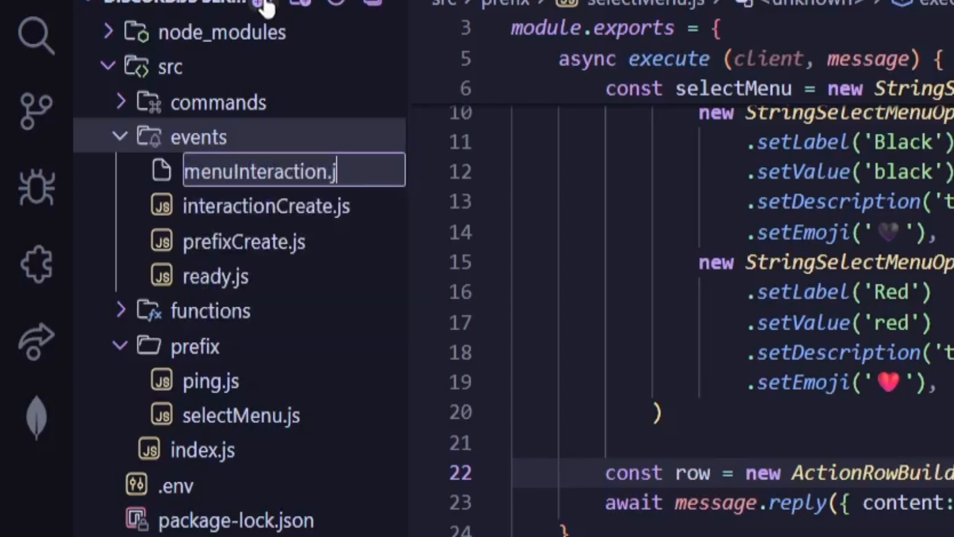
pyautogui.press('Return')
pyautogui.press('Return')
pyautogui.write('mo')
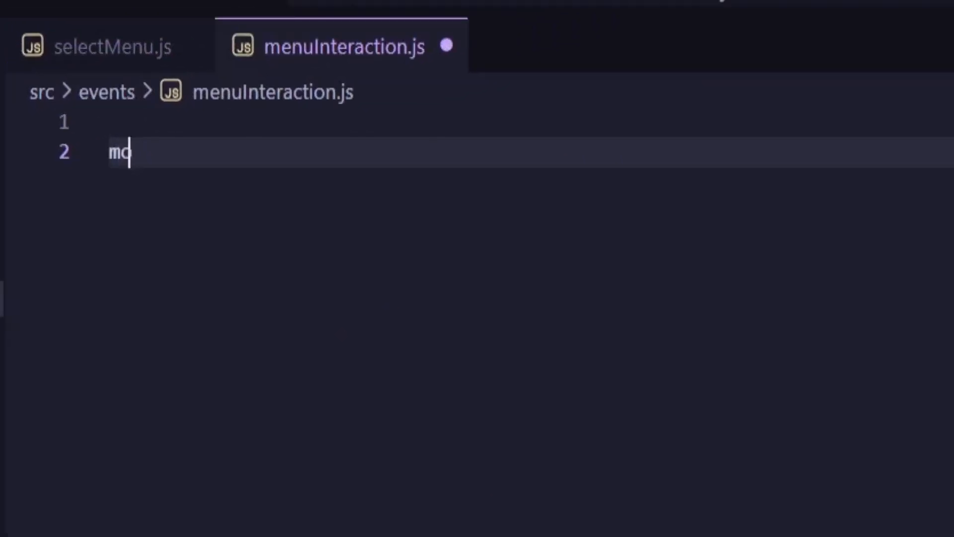
pyautogui.write('dule.exports =')
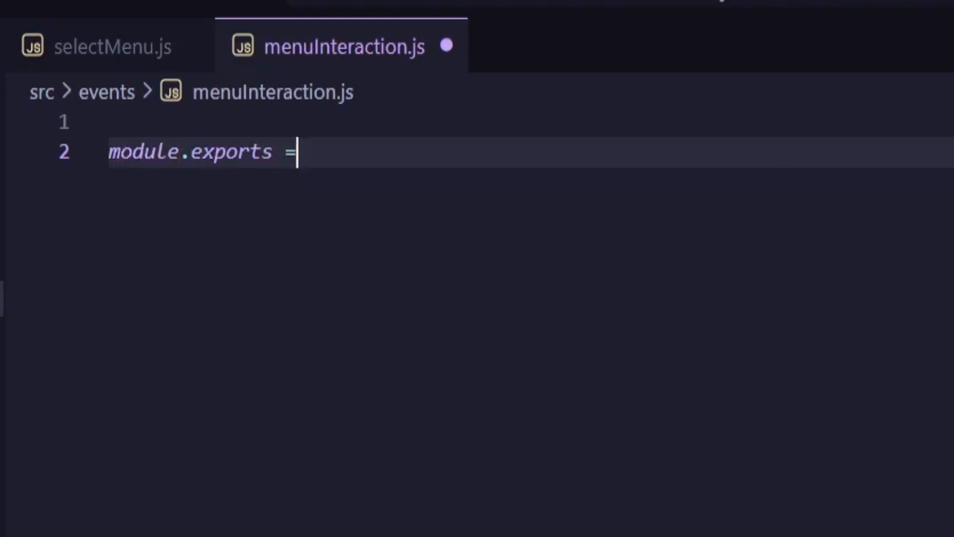
pyautogui.write(' {')
# Step: Export an event with name 'interactionCreate' and an empty async execute(interaction) body
pyautogui.press('Return')
pyautogui.write('name')
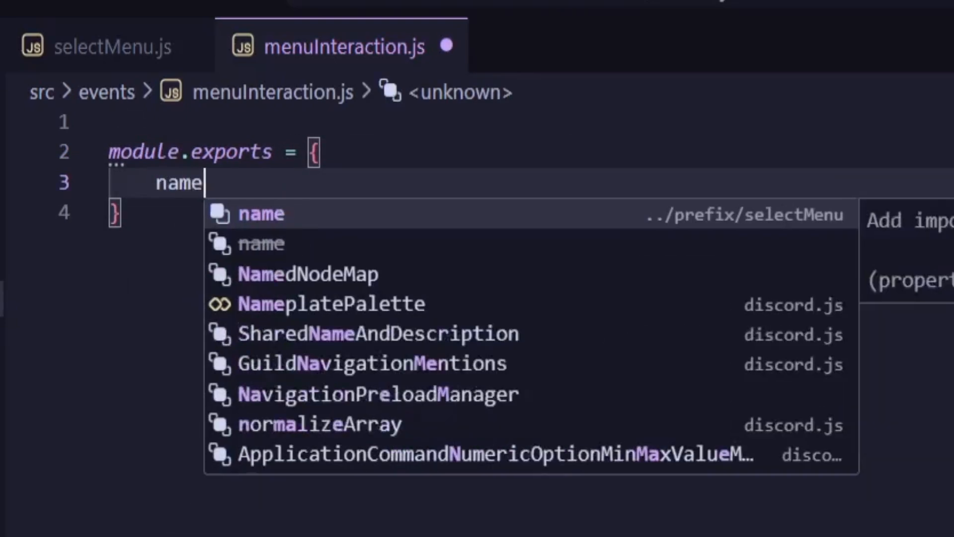
pyautogui.write(": 'intera")
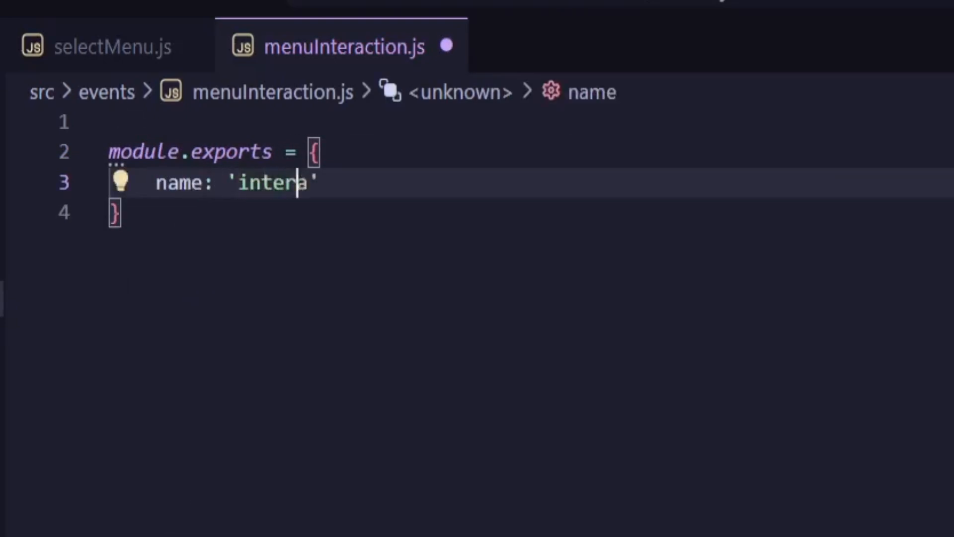
pyautogui.write('ctionCreate')
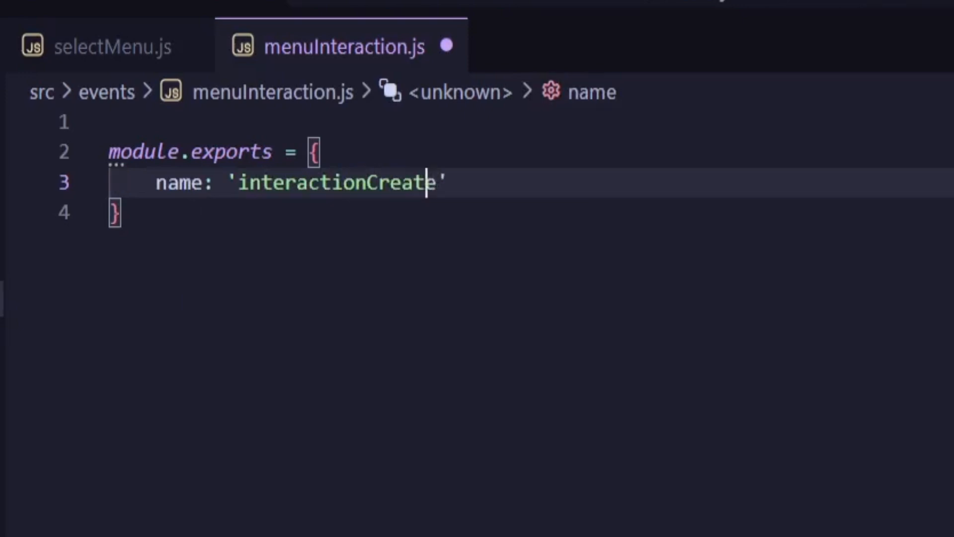
pyautogui.click(460, 183)
pyautogui.press('Return')
pyautogui.write('async')
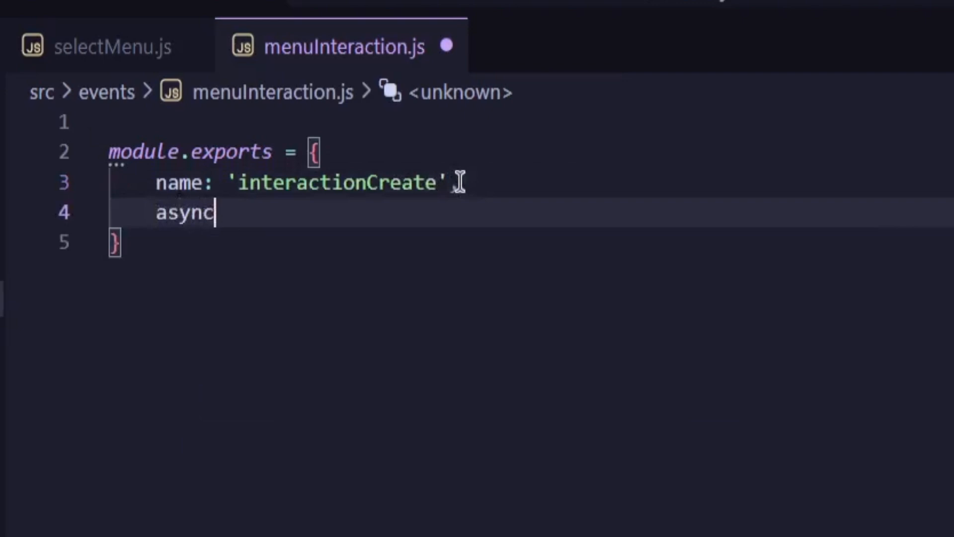
pyautogui.write(' execute(i')
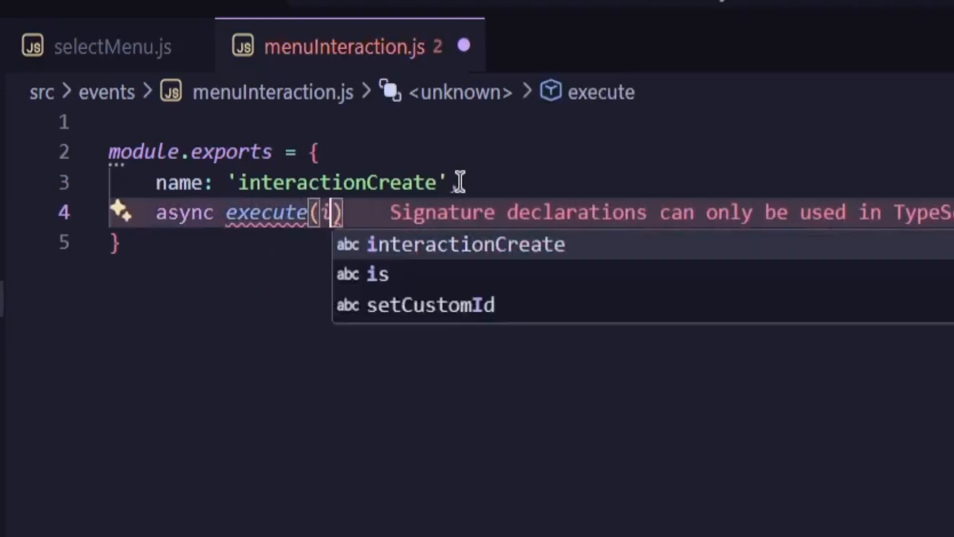
pyautogui.write('nteraction')
pyautogui.press('Escape')
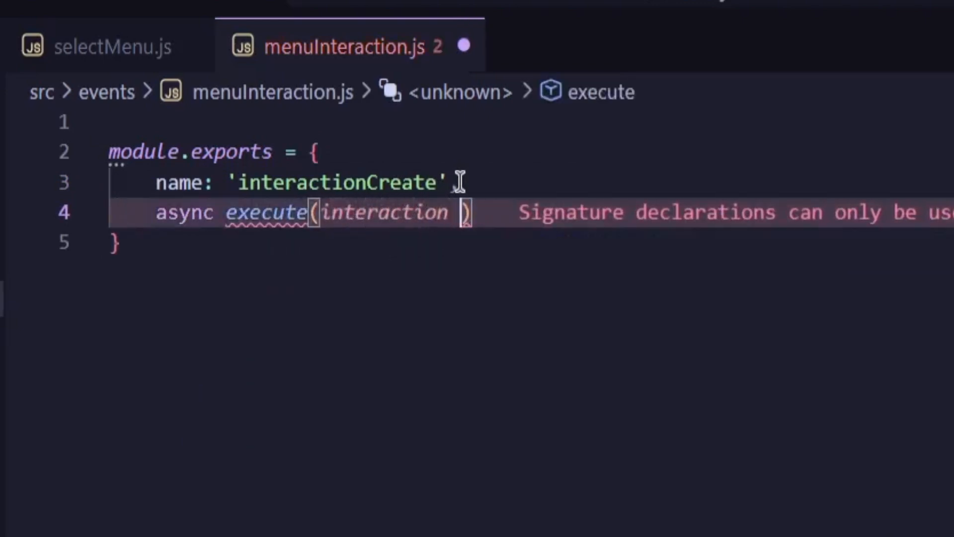
pyautogui.write(') {')
pyautogui.press('Return')
pyautogui.write(',')
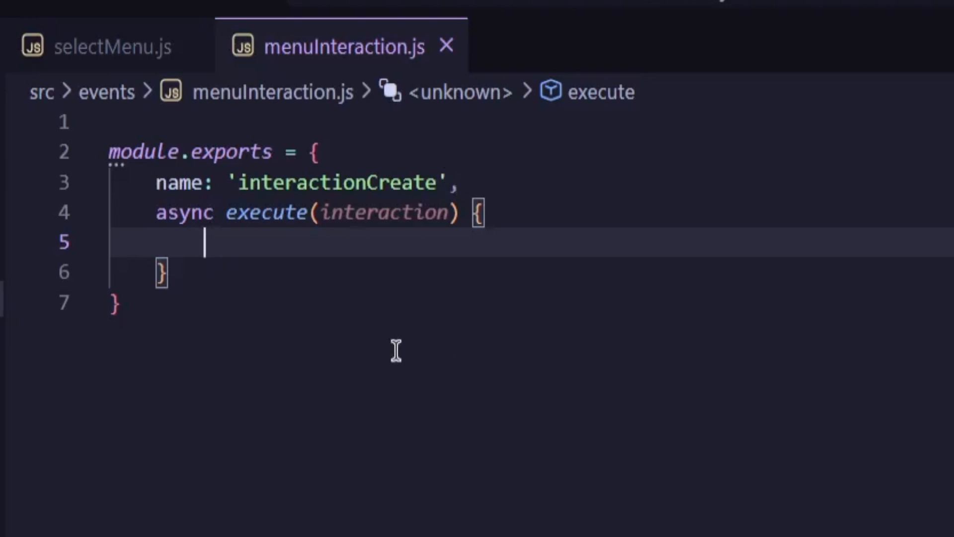
# Step: Add if (!interaction.isStringSelectMenu()) return; inside execute and save
pyautogui.moveTo(395, 350); pyautogui.dragTo(107, 130)
pyautogui.click(227, 238)
pyautogui.write('if (!')
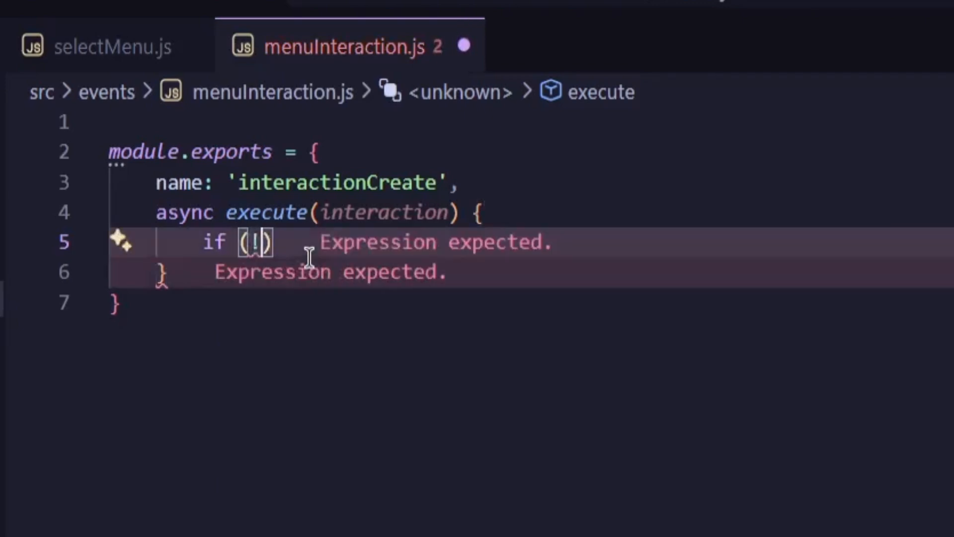
pyautogui.write('interaction.i')
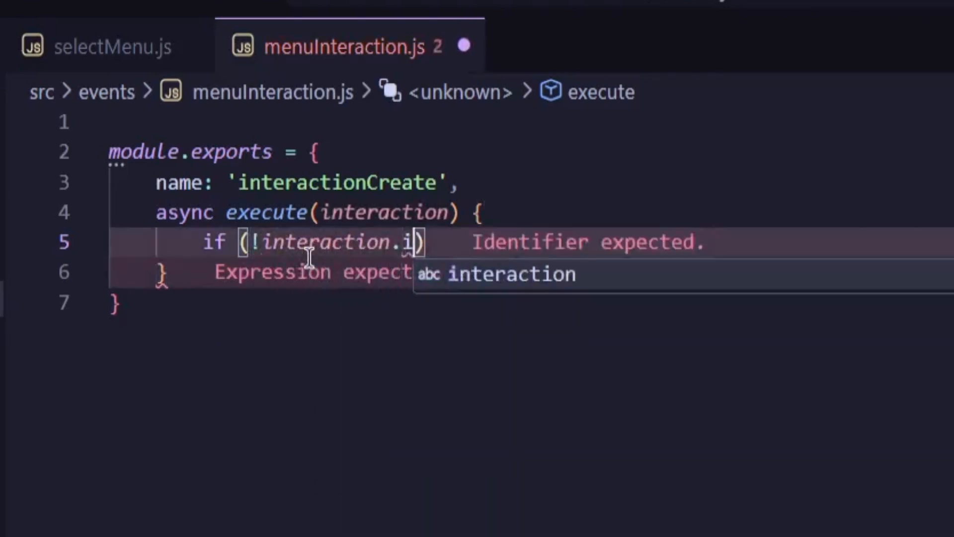
pyautogui.write('sS')
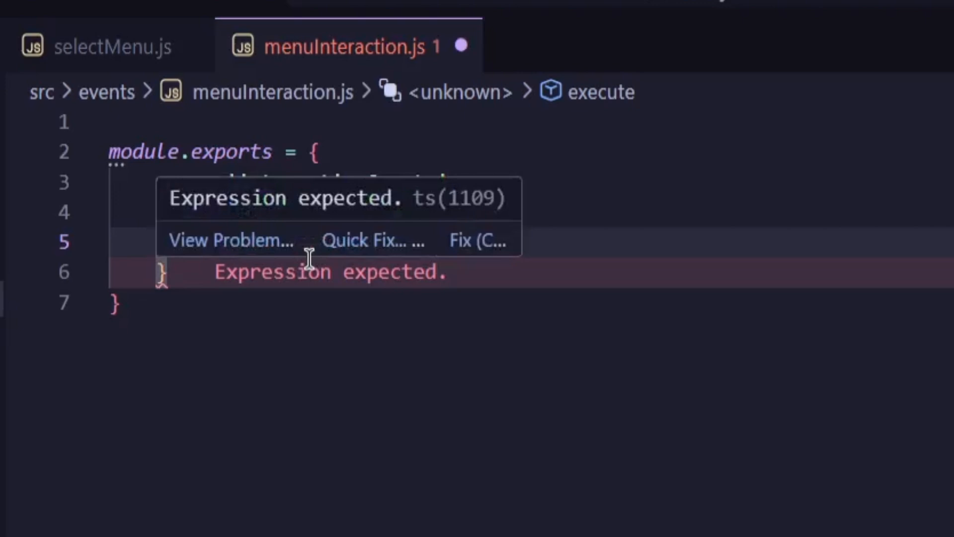
pyautogui.write('tringSelect')
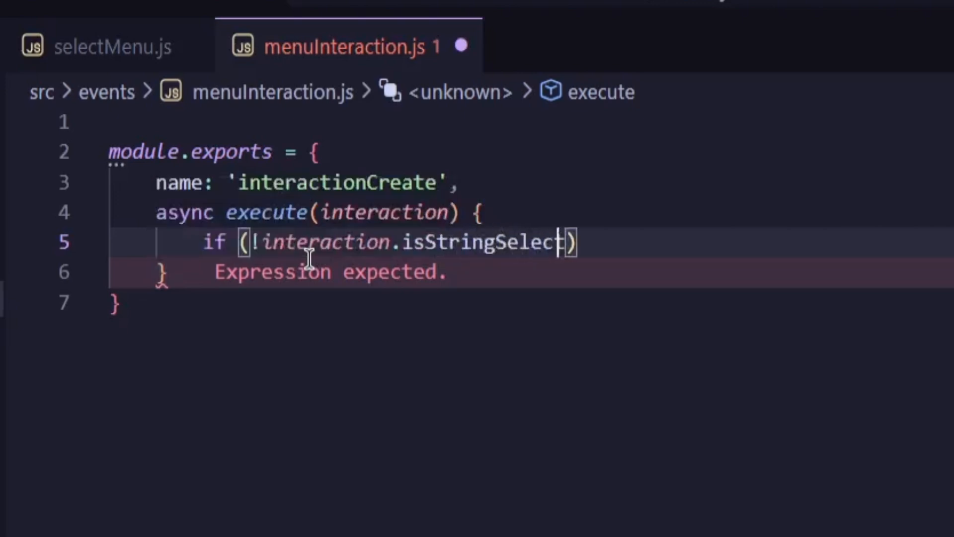
pyautogui.write('Menu())')
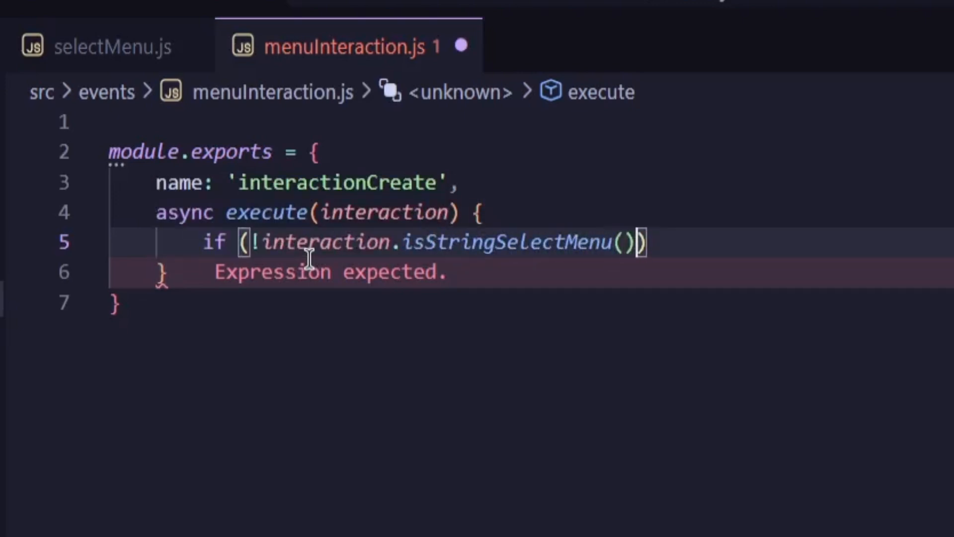
pyautogui.write(' return;')
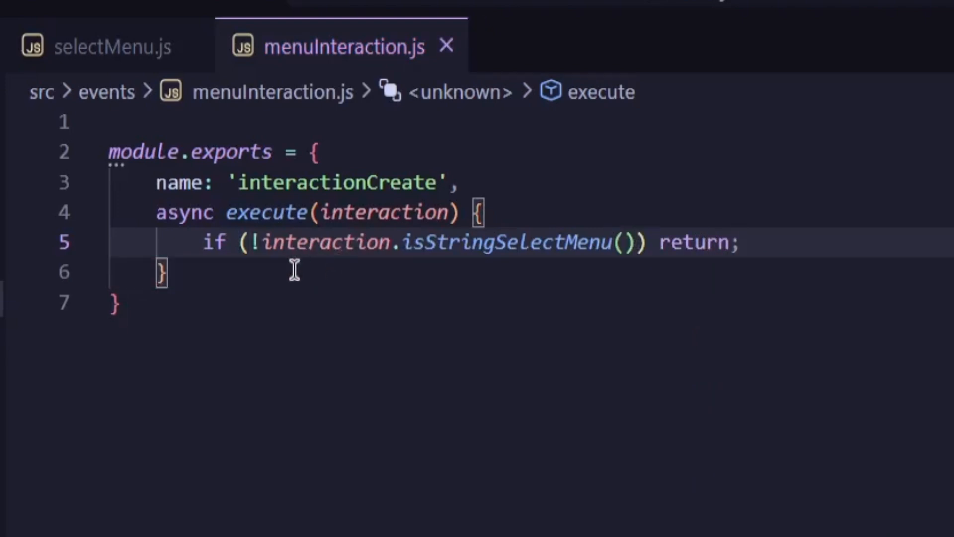
pyautogui.moveTo(196, 244); pyautogui.dragTo(743, 240)
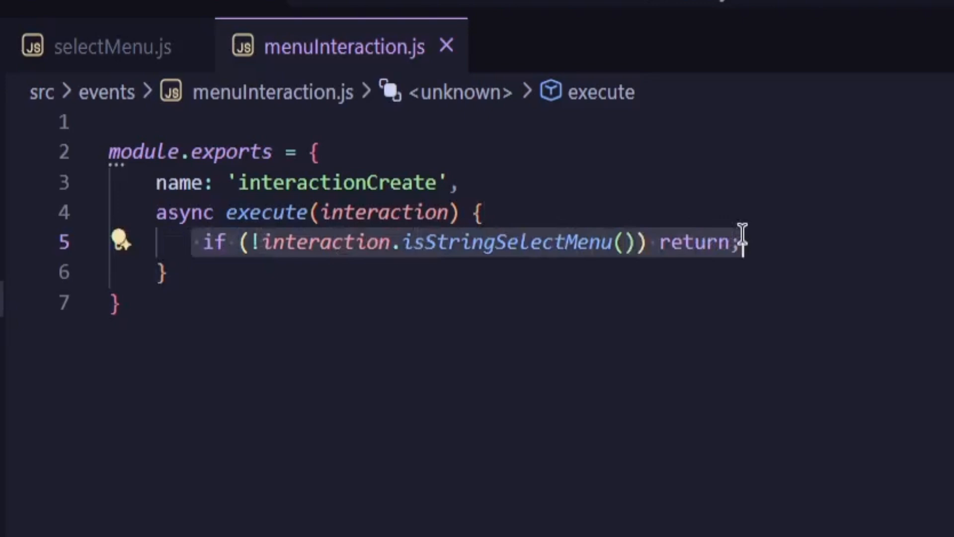
pyautogui.click(782, 241)
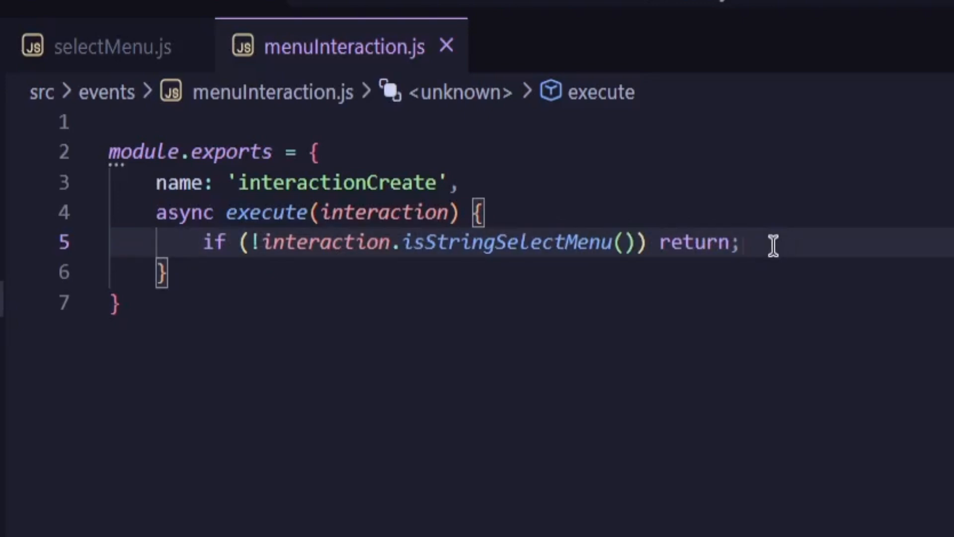
pyautogui.press('Return')
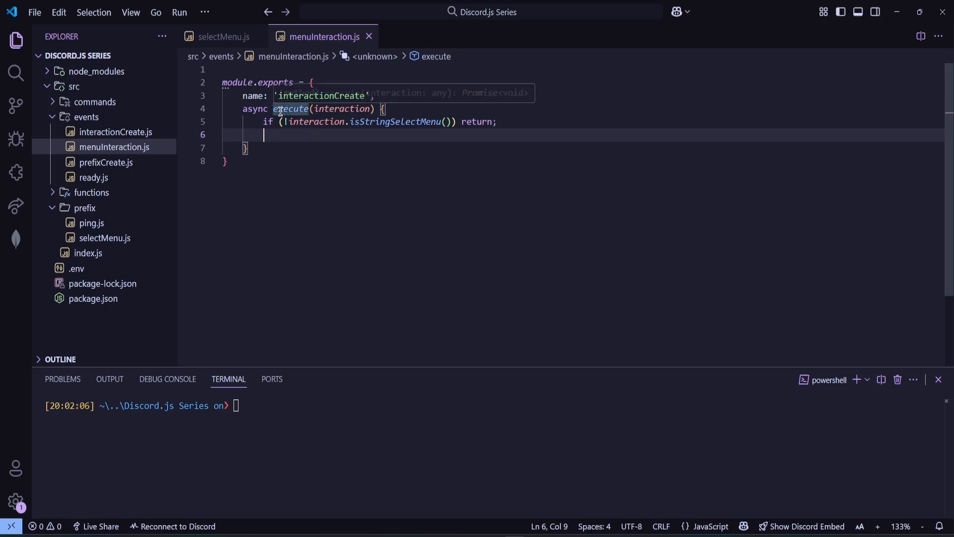
pyautogui.click(224, 37)
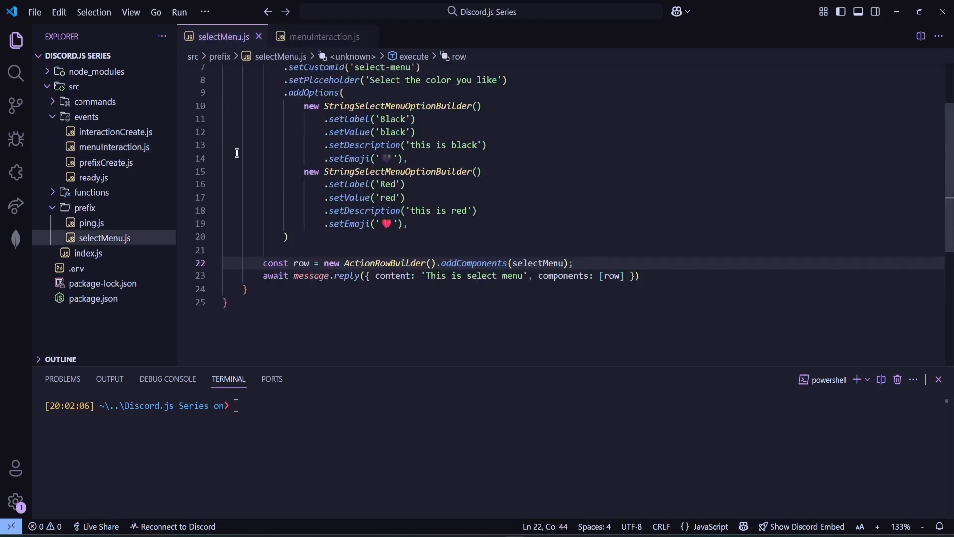
pyautogui.moveTo(640, 276); pyautogui.dragTo(284, 106)
pyautogui.hotkey('ctrl', 'c')
pyautogui.click(388, 171)
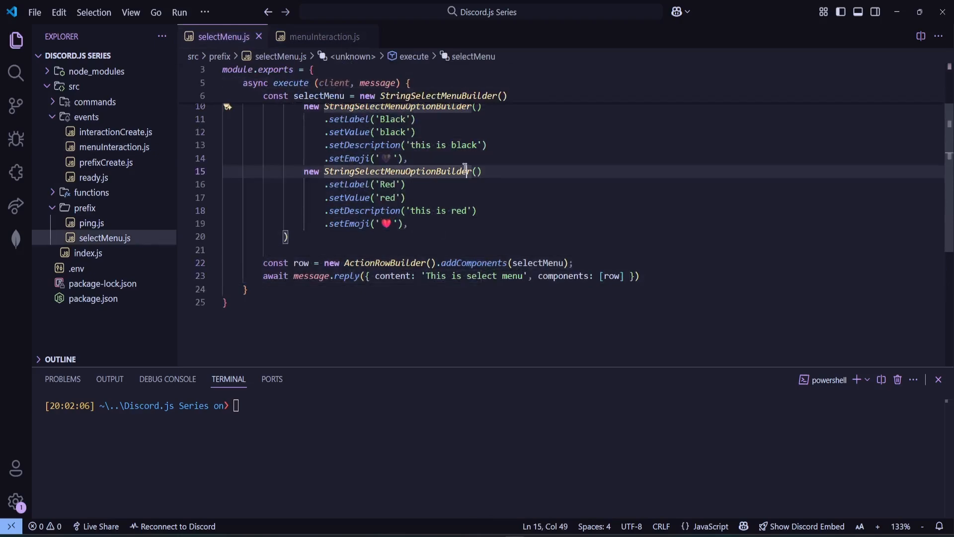
pyautogui.click(324, 37)
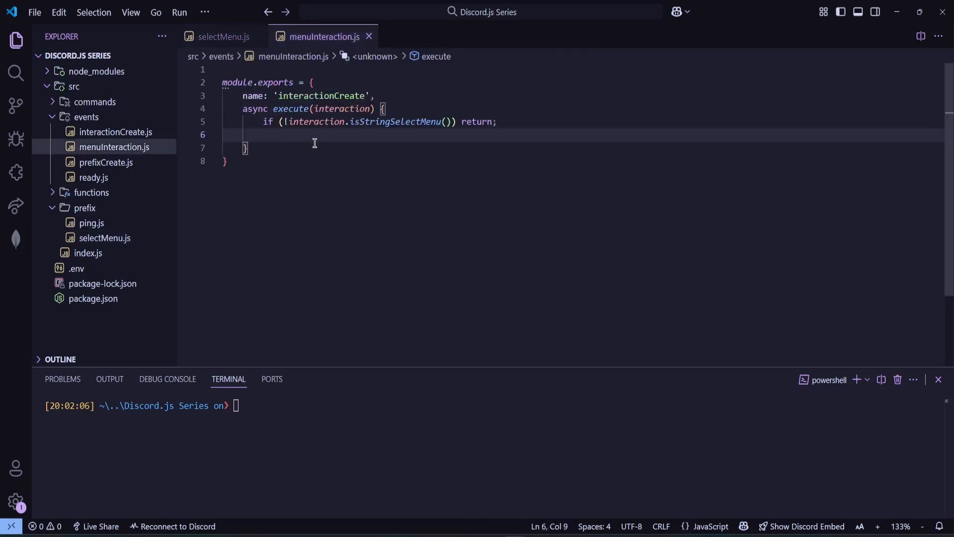
pyautogui.write('if (')
pyautogui.write('!intera')
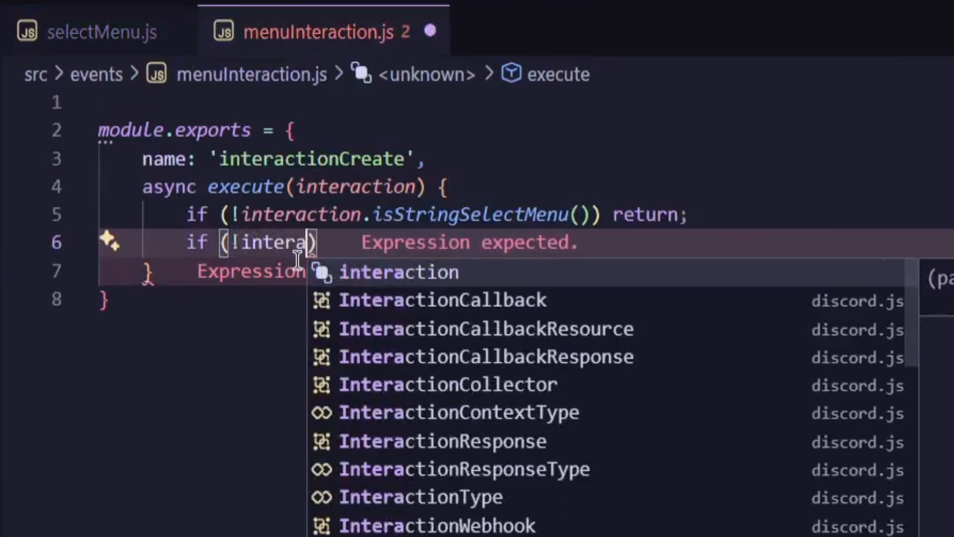
pyautogui.write('ction.customI')
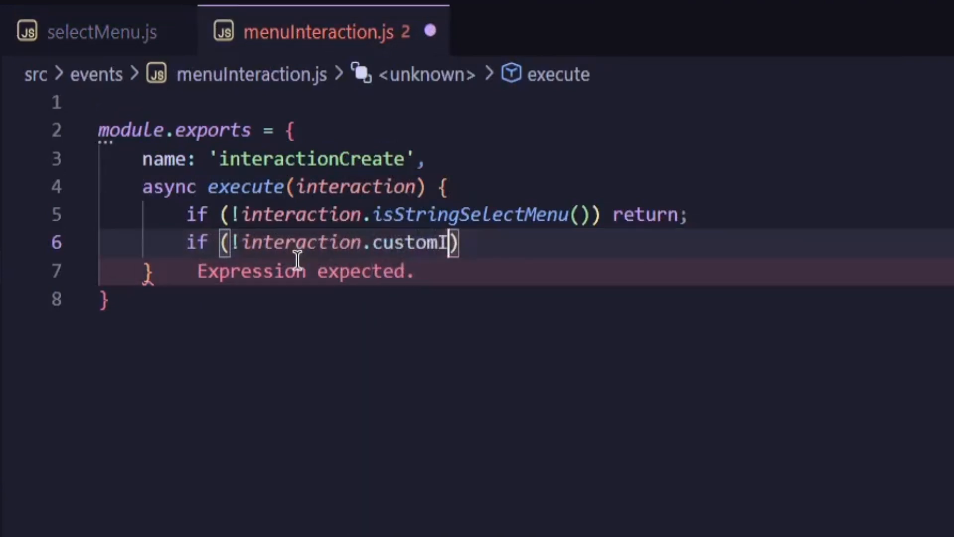
pyautogui.write("d === 'sel")
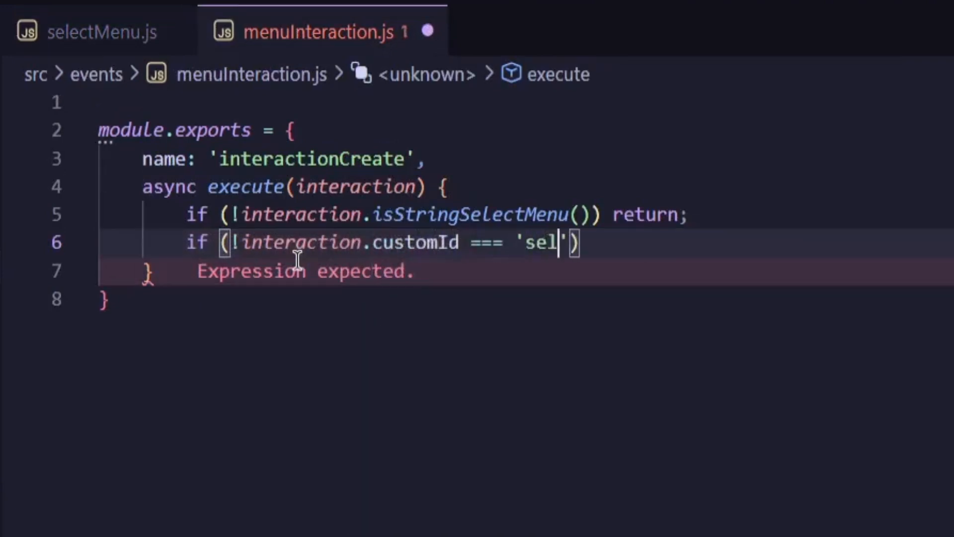
pyautogui.write('ect-menu')
# Step: Add if (!interaction.customId === 'select-menu') return; and leave a blank line below it
pyautogui.press('Right')
pyautogui.press('Right')
pyautogui.write('re')
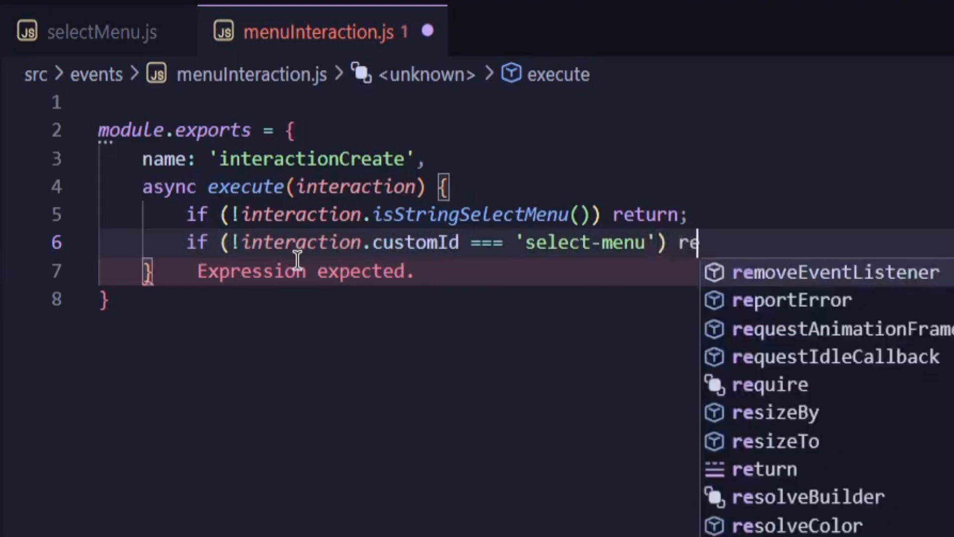
pyautogui.write('turn;')
pyautogui.hotkey('ctrl', 's')
pyautogui.press('Return')
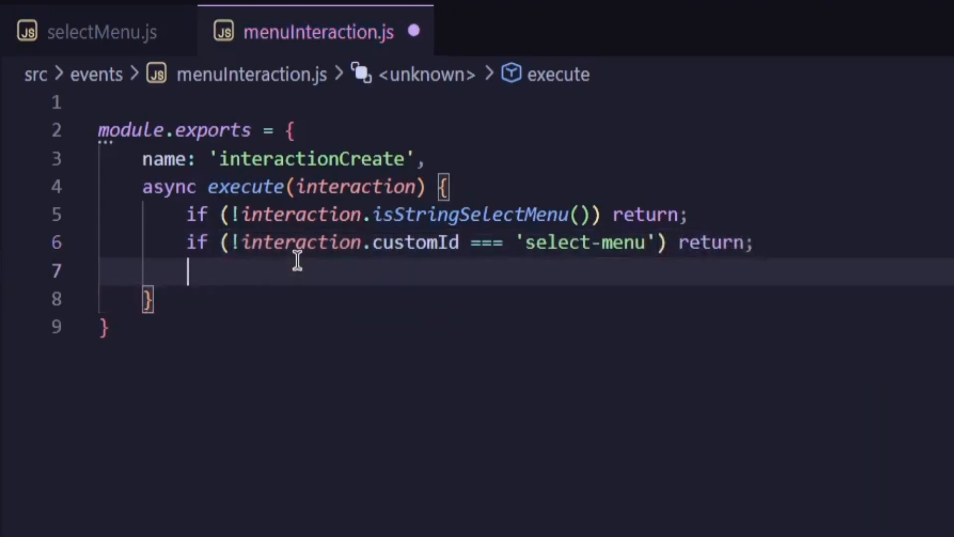
pyautogui.press('Return')
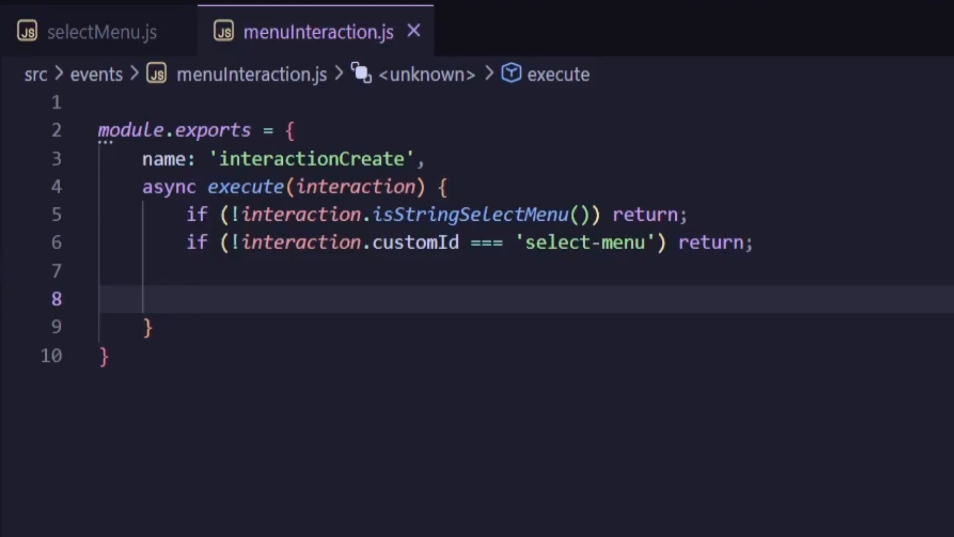
# Step: Store interaction.values[0] in a 'selected' constant, save, and start a new line below
pyautogui.click(328, 294)
pyautogui.write('con')
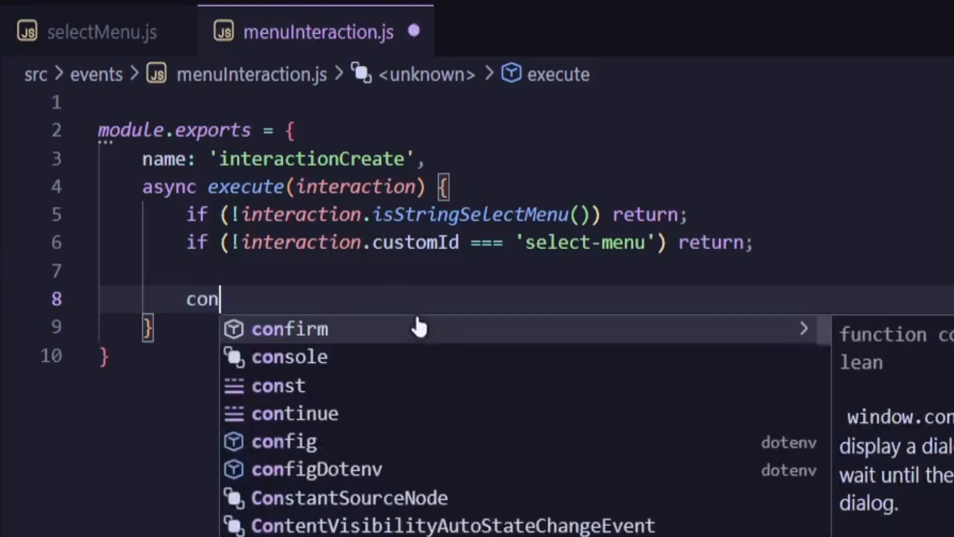
pyautogui.write('st s')
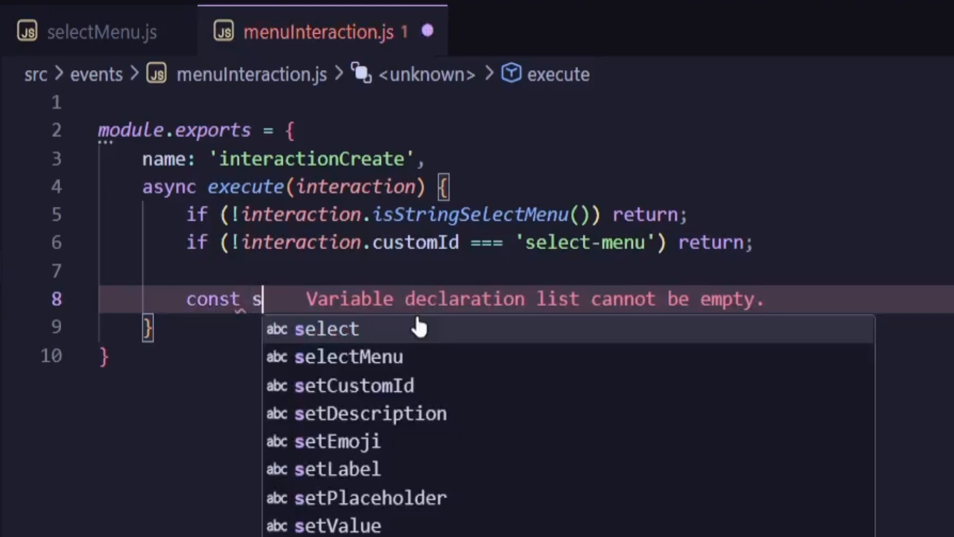
pyautogui.write('elected')
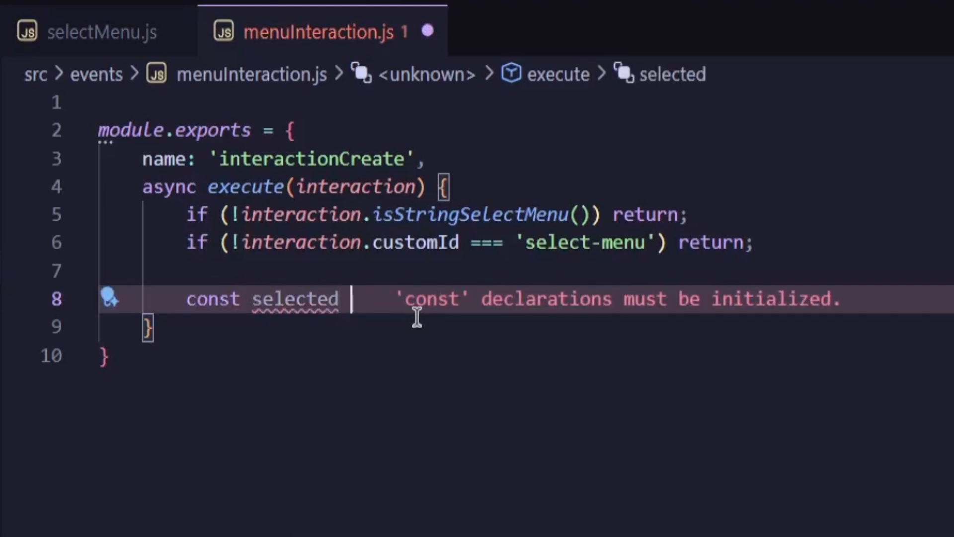
pyautogui.write(' = interaction')
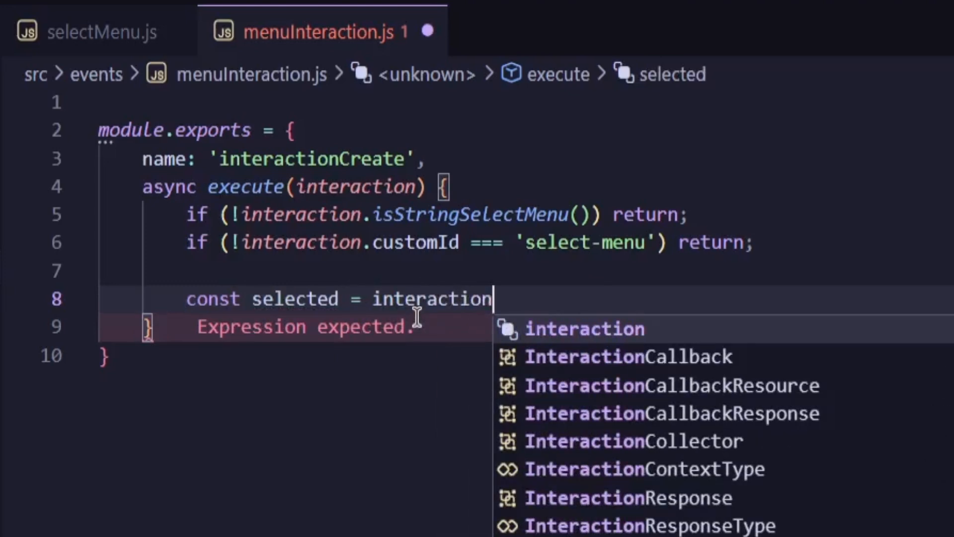
pyautogui.write('.values')
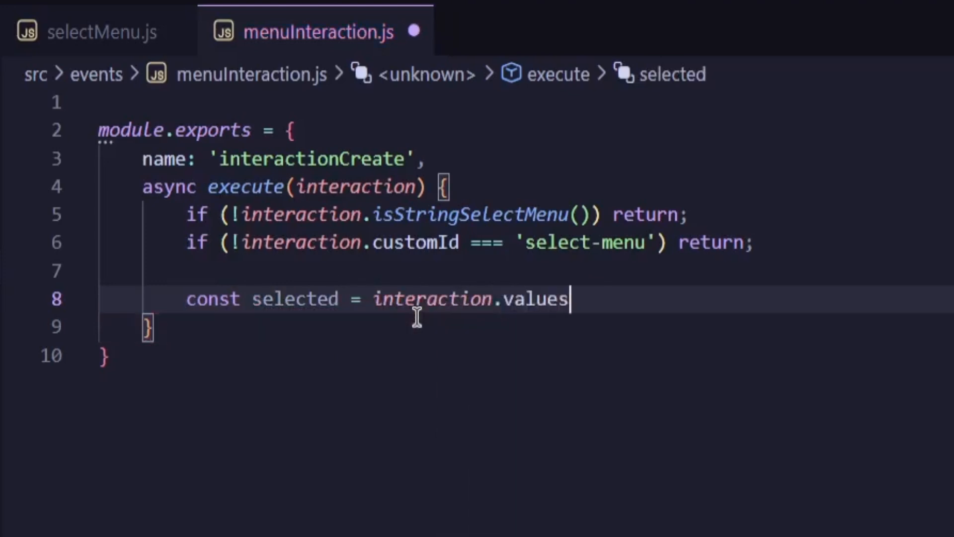
pyautogui.write('[]0')
pyautogui.press('Right')
pyautogui.write(';')
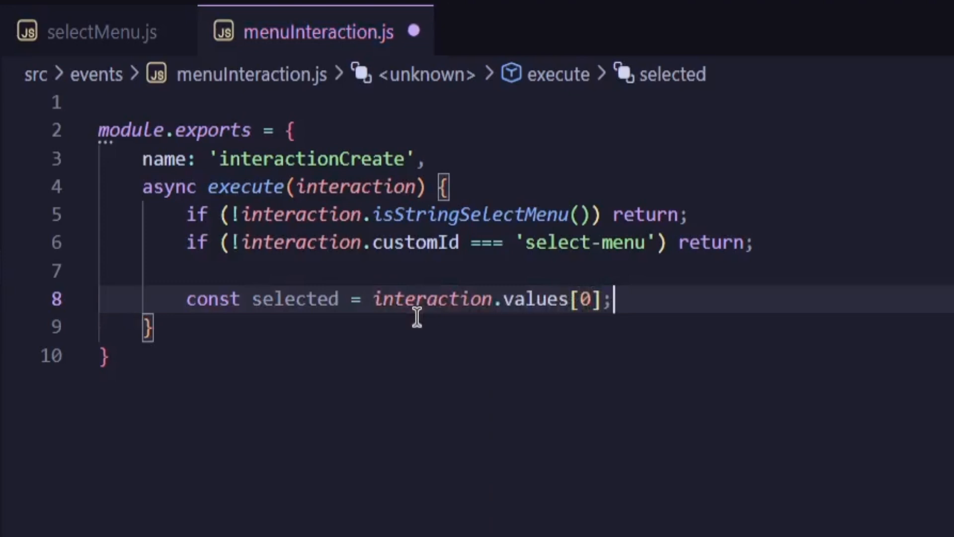
pyautogui.hotkey('ctrl', 's')
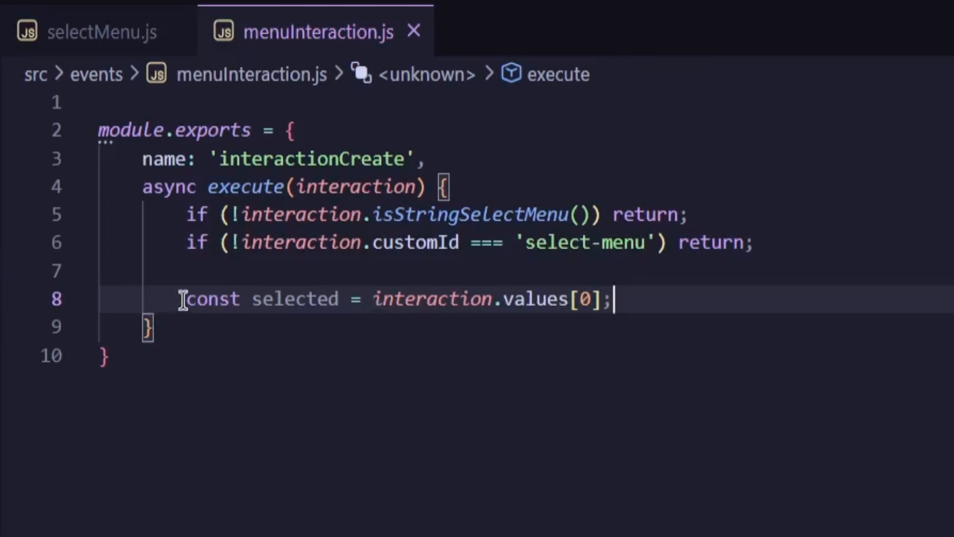
pyautogui.moveTo(183, 298); pyautogui.dragTo(619, 300)
pyautogui.click(639, 302)
pyautogui.press('Return')
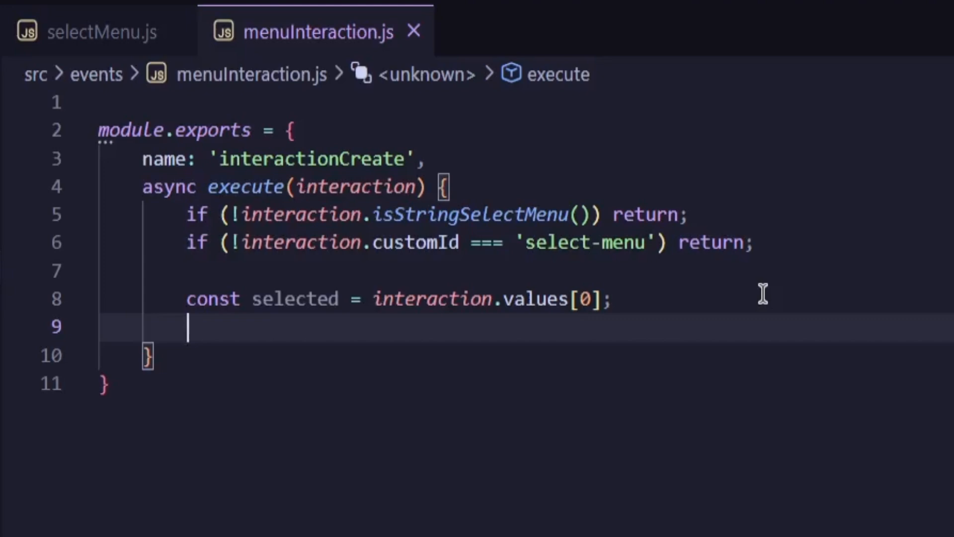
# Step: Check the red and black setValue strings in selectMenu.js, then return to menuInteraction.js
pyautogui.click(90, 32)
pyautogui.scroll(2, 559, 365)
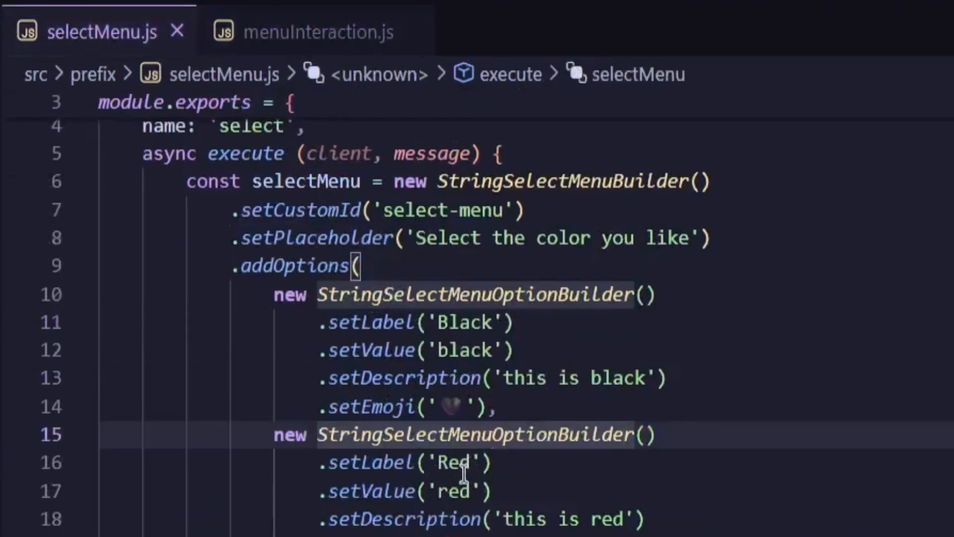
pyautogui.click(468, 491)
pyautogui.click(494, 351)
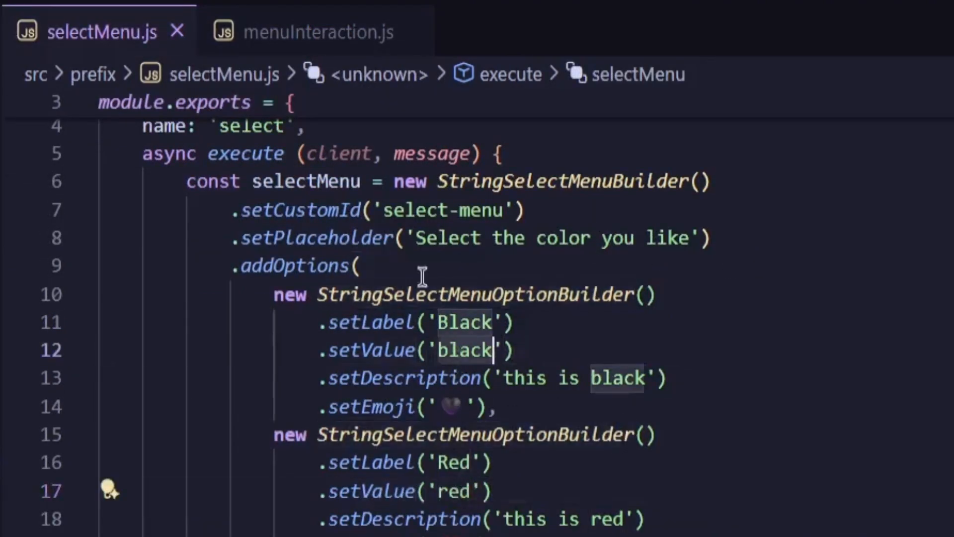
pyautogui.click(313, 32)
pyautogui.write('i')
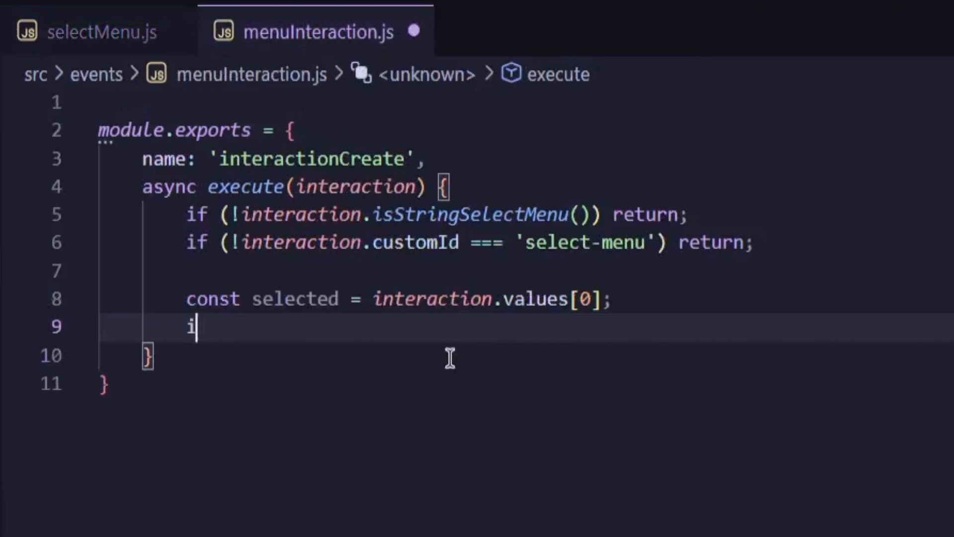
pyautogui.write('f (')
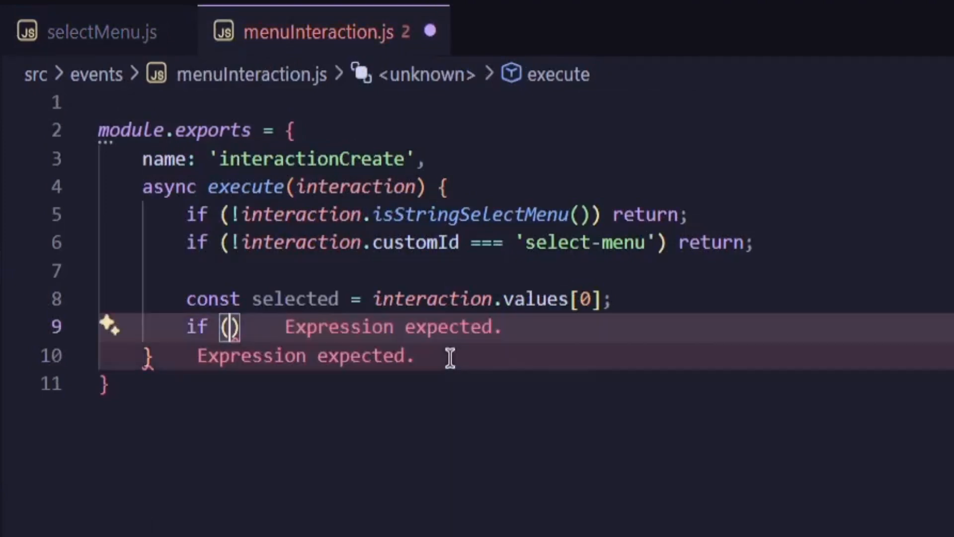
pyautogui.write('selected === ')
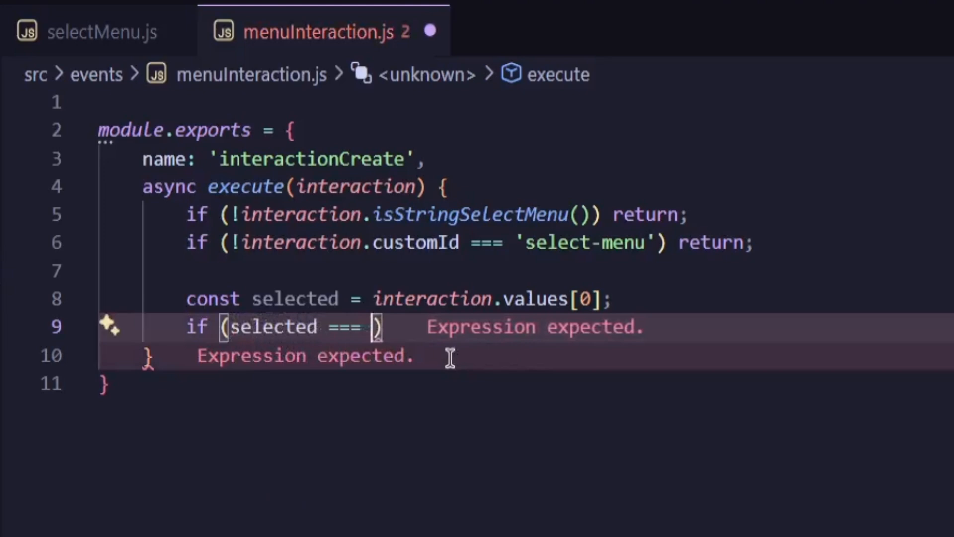
pyautogui.write("'black")
# Step: Reply 'You selected black' when selected === 'black', save, and select the reply line
pyautogui.press('Right')
pyautogui.write(') {')
pyautogui.press('Return')
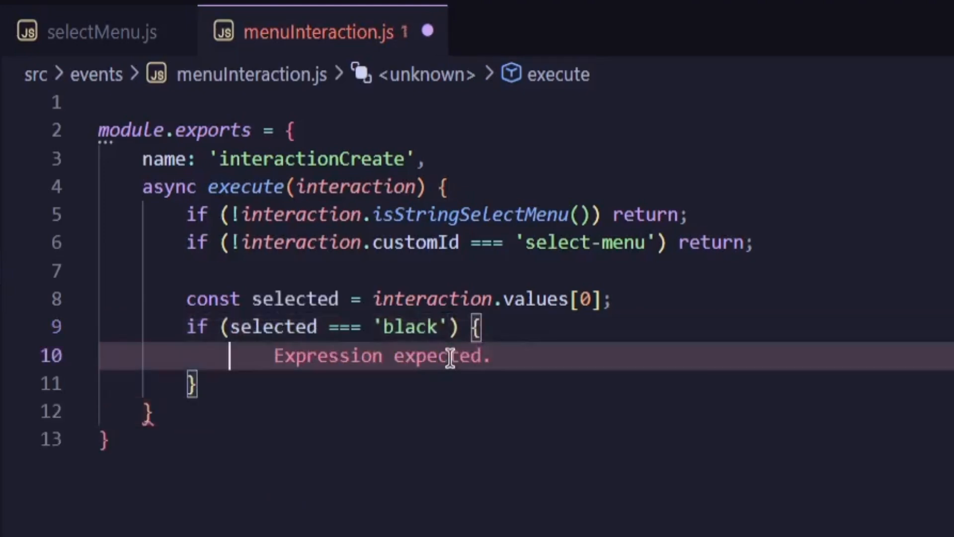
pyautogui.hotkey('ctrl', 's')
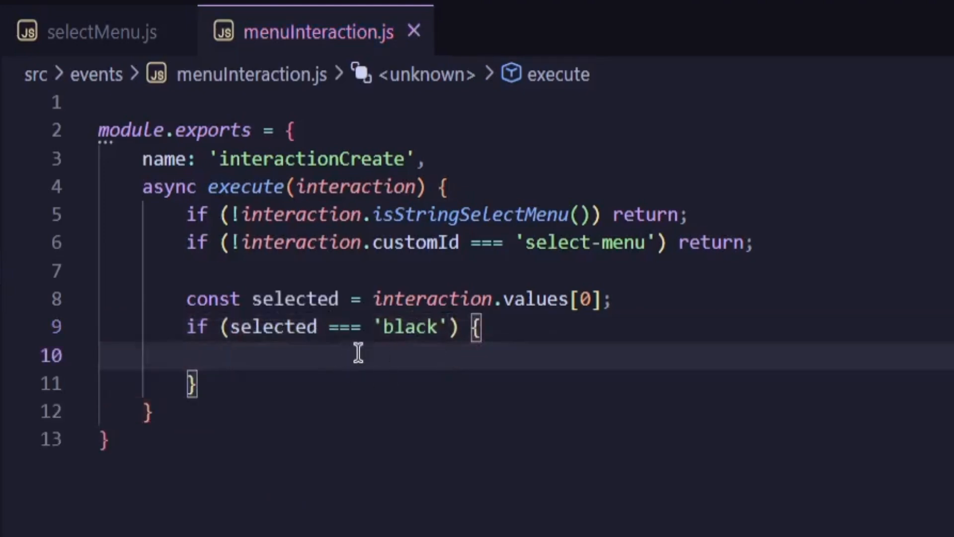
pyautogui.write('awai')
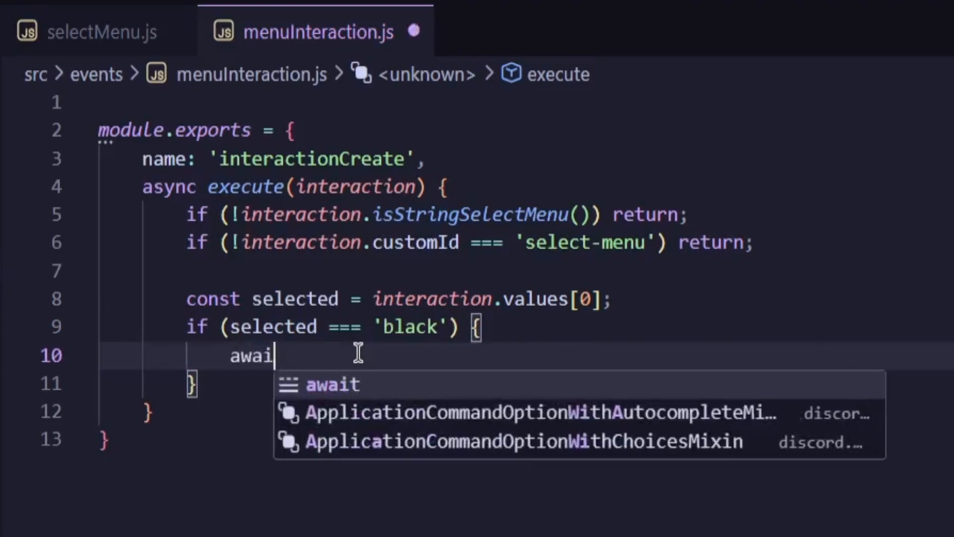
pyautogui.write('t int')
pyautogui.press('Tab')
pyautogui.write('.reply(')
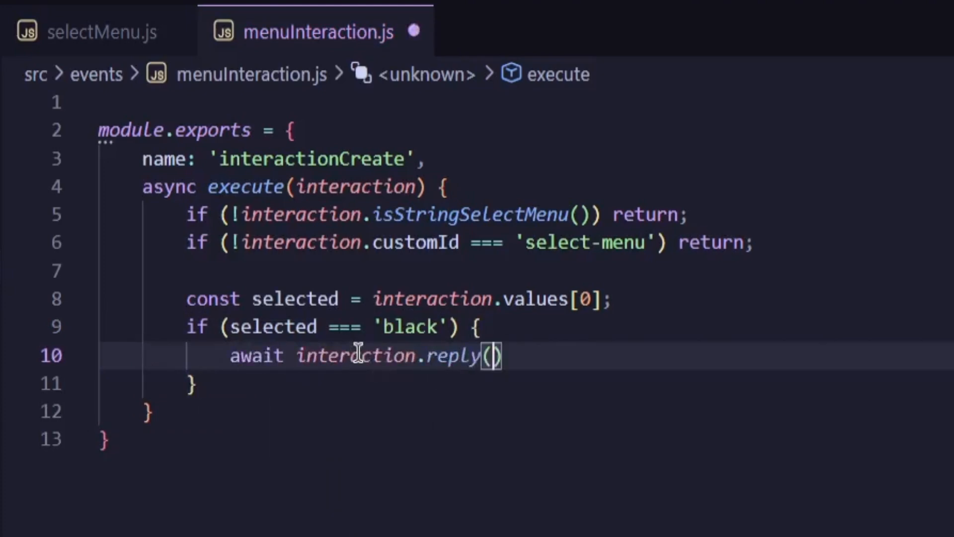
pyautogui.write("{ content: '")
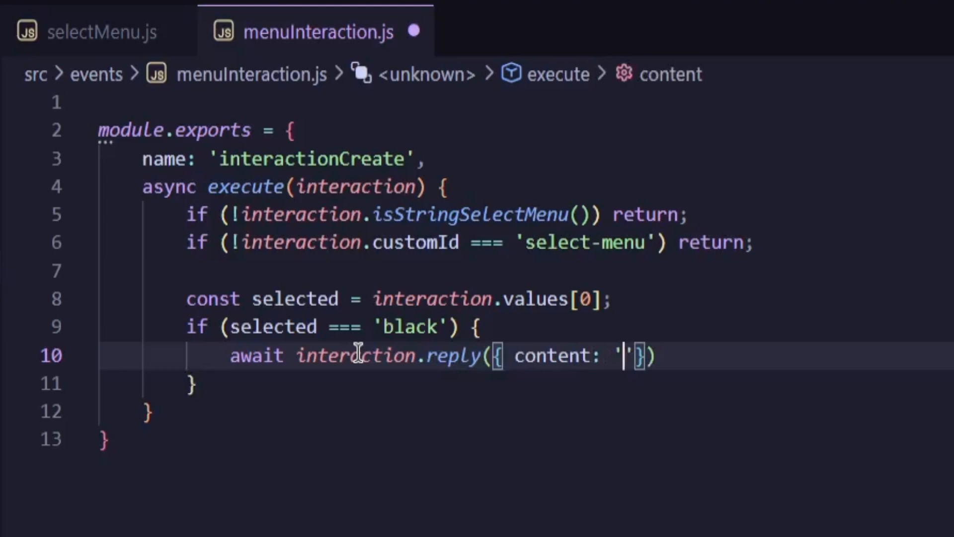
pyautogui.write('You selected blac')
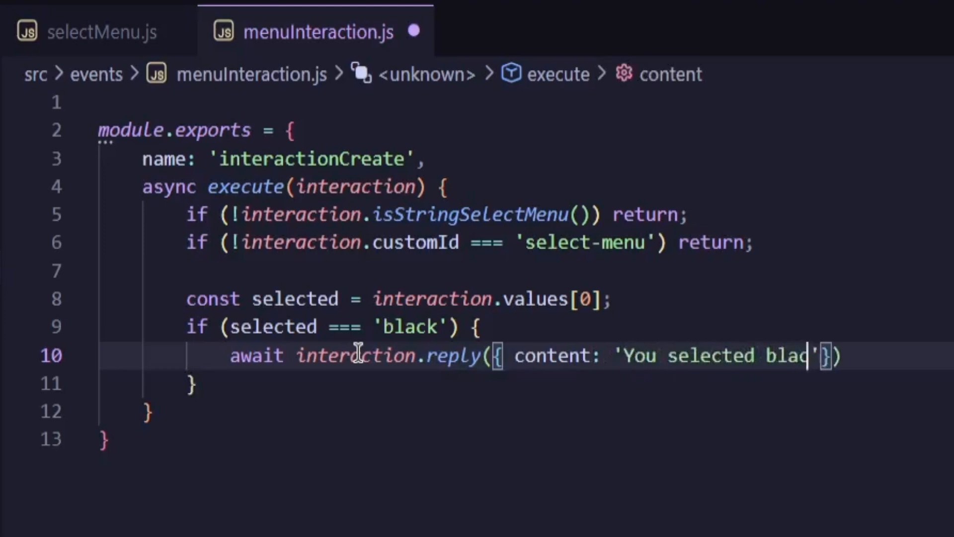
pyautogui.write('k')
pyautogui.hotkey('ctrl', 's')
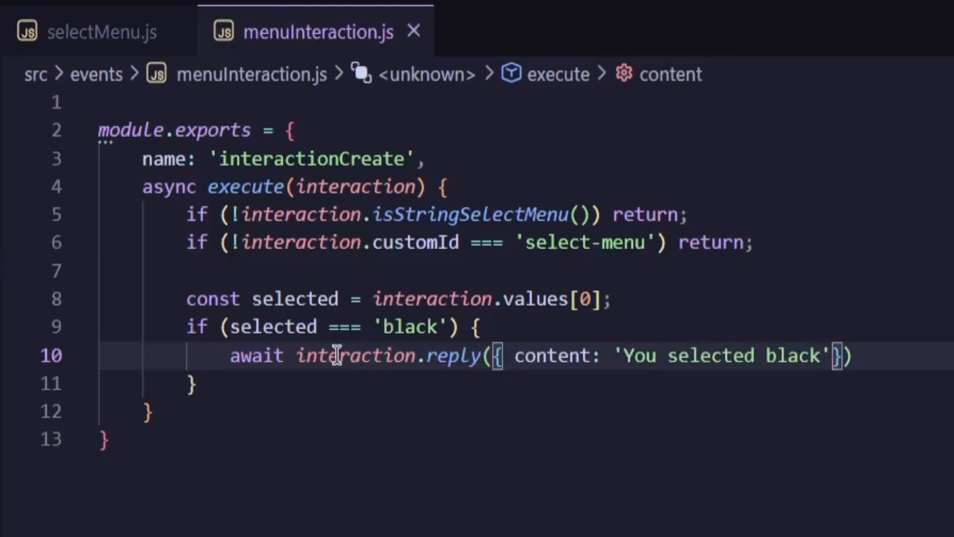
pyautogui.moveTo(230, 356); pyautogui.dragTo(480, 327)
pyautogui.moveTo(229, 356); pyautogui.dragTo(853, 356)
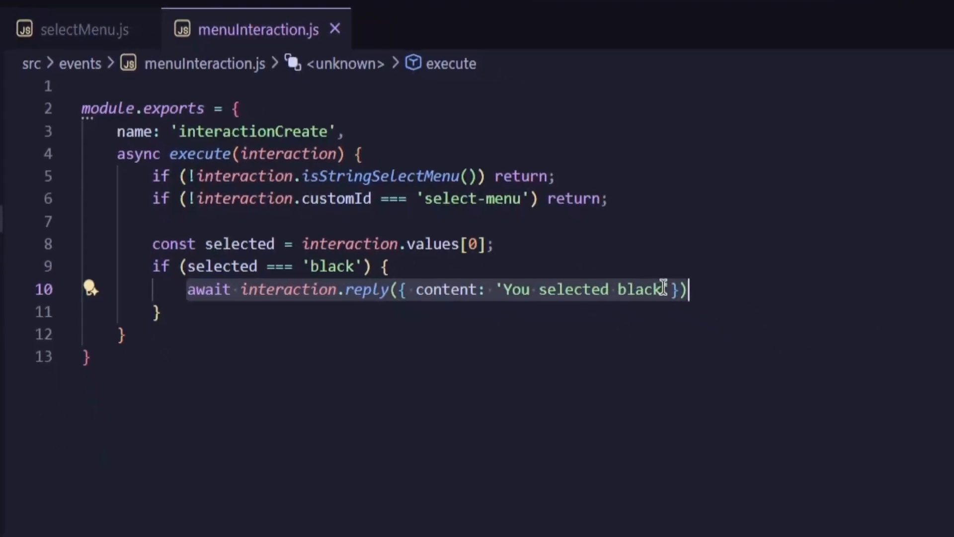
# Step: Add const { MessageFlags } = require('discord.js'); at the top of the file
pyautogui.click(178, 87)
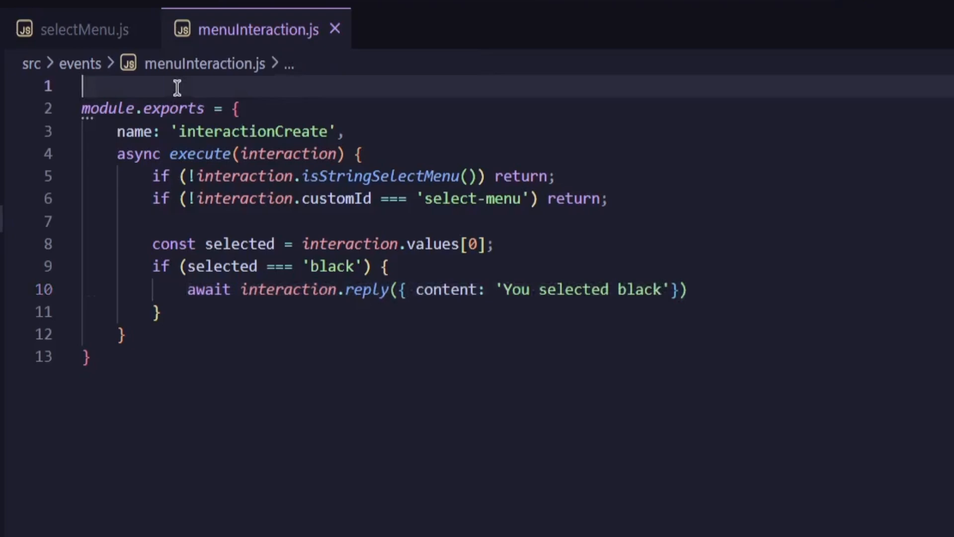
pyautogui.press('Return')
pyautogui.press('Up')
pyautogui.write('const ')
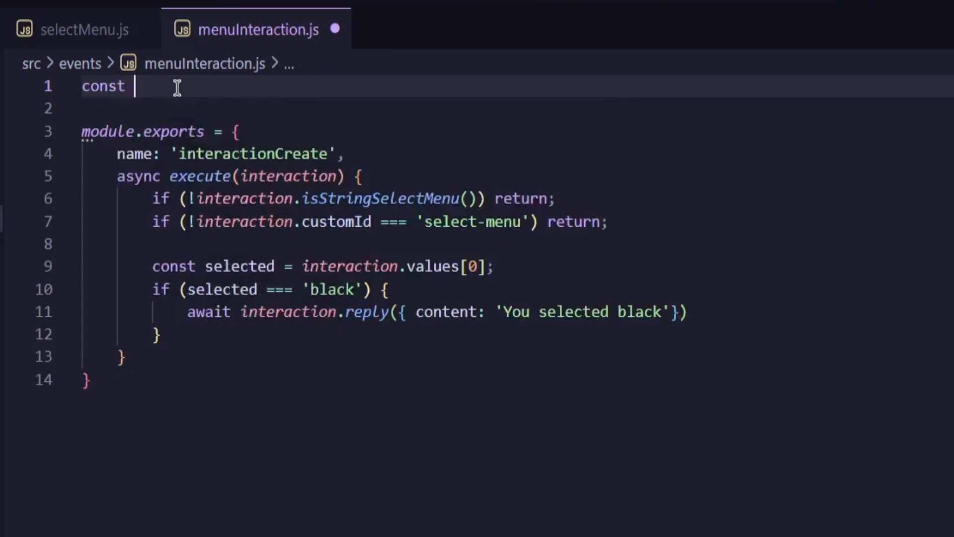
pyautogui.write('{ } ')
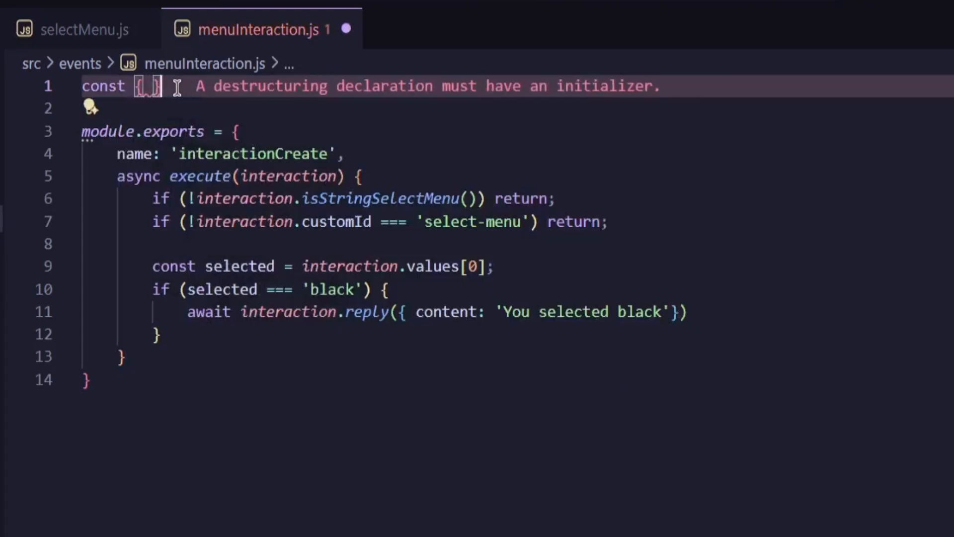
pyautogui.write("= require('d")
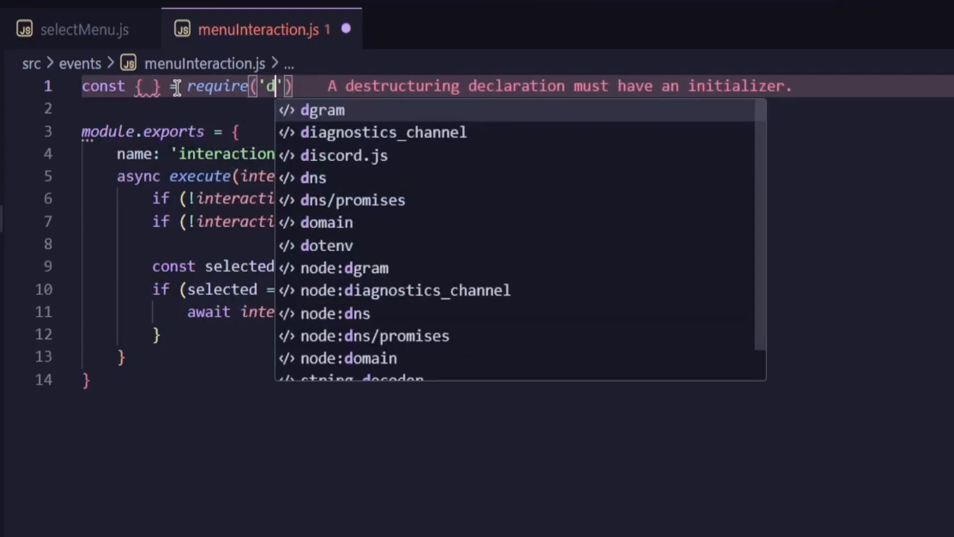
pyautogui.write("iscord.js');")
pyautogui.hotkey('ctrl', 's')
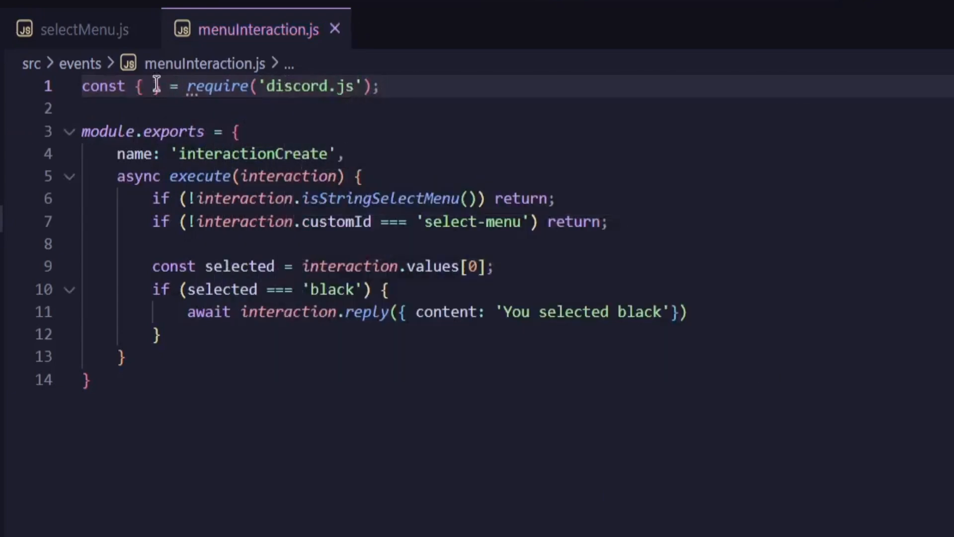
pyautogui.click(147, 85)
pyautogui.write('m')
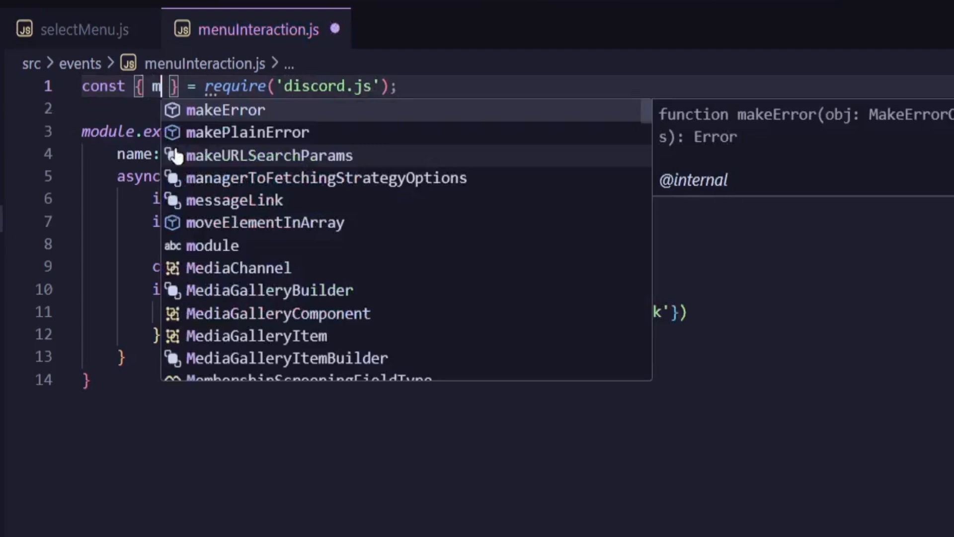
pyautogui.write('essagefa')
pyautogui.press('Tab')
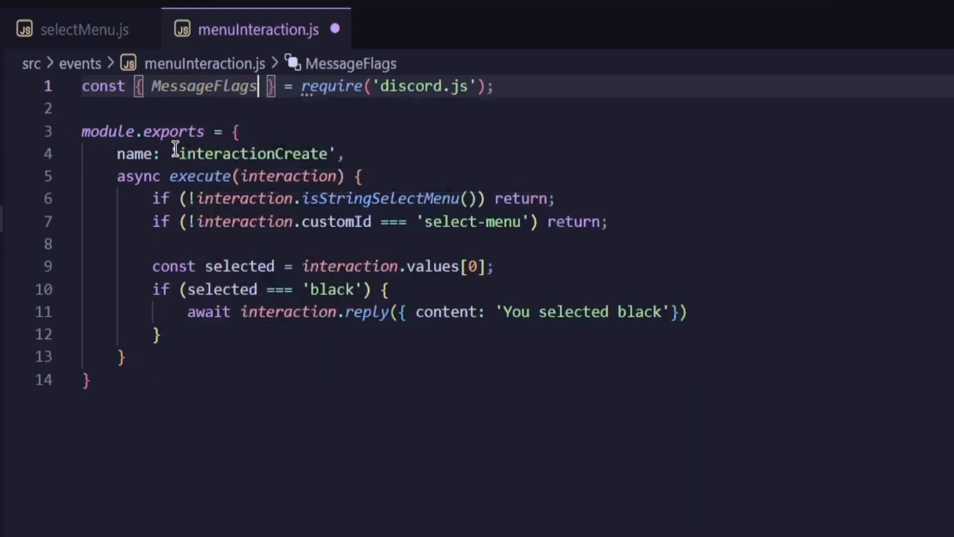
# Step: Make the black reply MessageFlags.Ephemeral and add an else if 'red' branch with the pasted reply
pyautogui.click(669, 312)
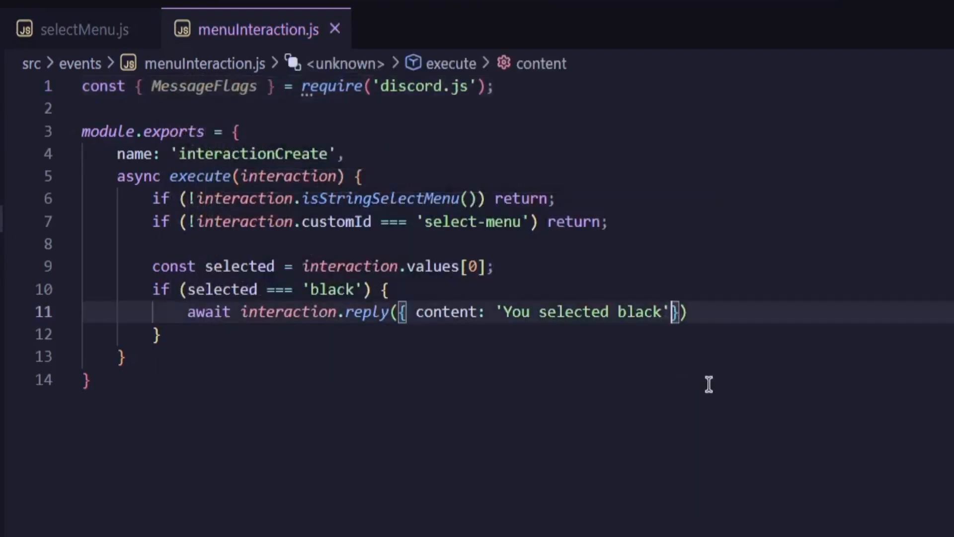
pyautogui.write(', flags: Me')
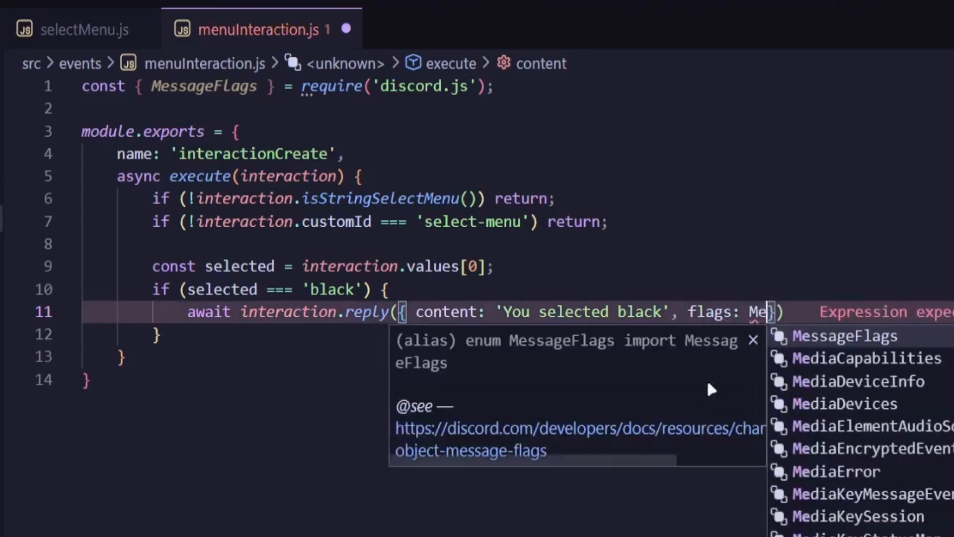
pyautogui.write('ssa')
pyautogui.press('Tab')
pyautogui.write('.Ep')
pyautogui.press('Tab')
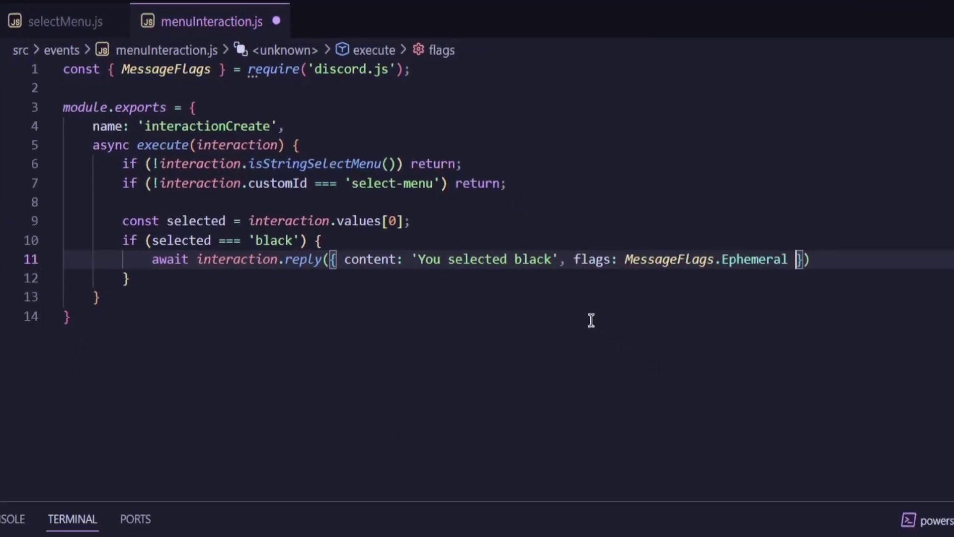
pyautogui.press('End')
pyautogui.write(';')
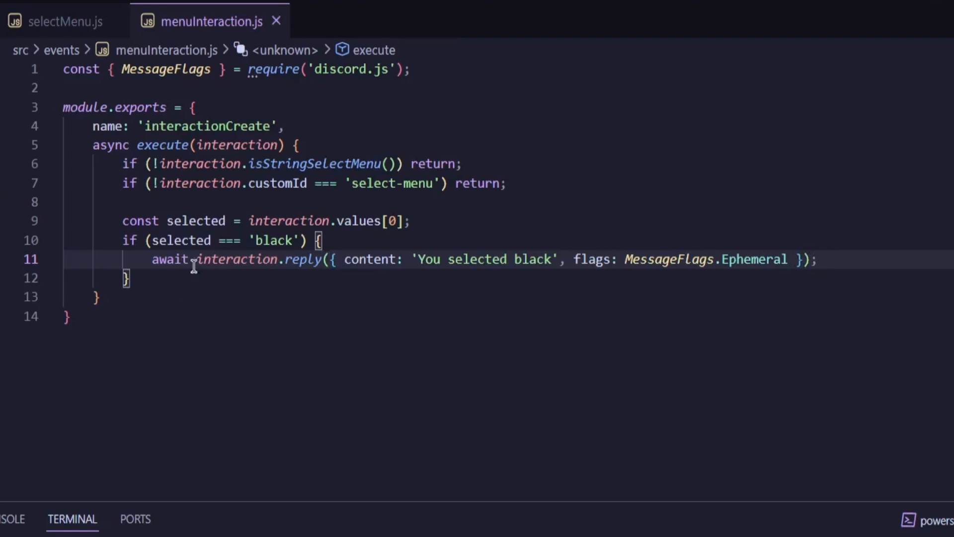
pyautogui.press('Down')
pyautogui.write('else if (')
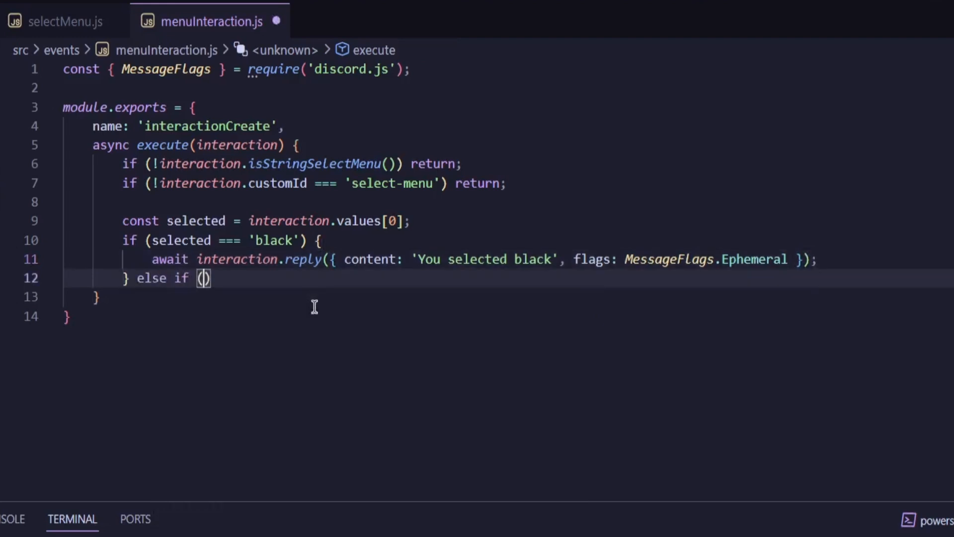
pyautogui.write('selected === ')
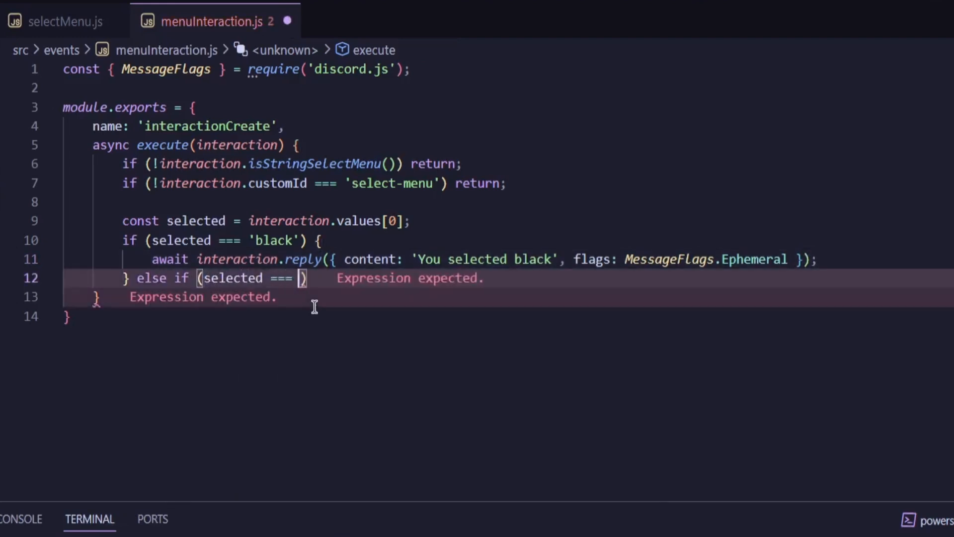
pyautogui.write("'red') {")
pyautogui.press('Return')
pyautogui.write("await interaction.reply({ content: 'You selected black', flags: MessageFlags.Ephemeral });")
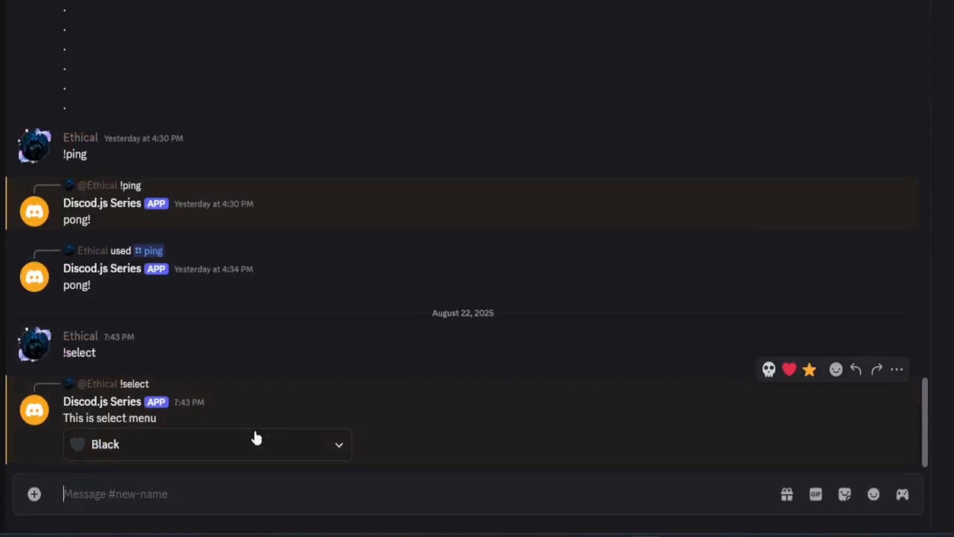
# Step: Pick Red from the bot's color menu and read the ephemeral 'You selected red' reply
pyautogui.click(253, 440)
pyautogui.click(190, 408)
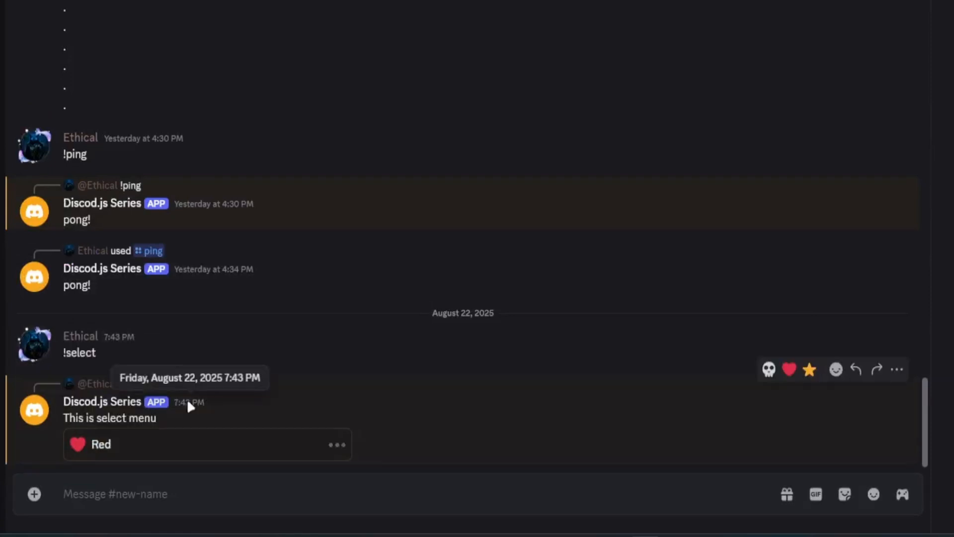
pyautogui.moveTo(100, 436); pyautogui.dragTo(184, 435)
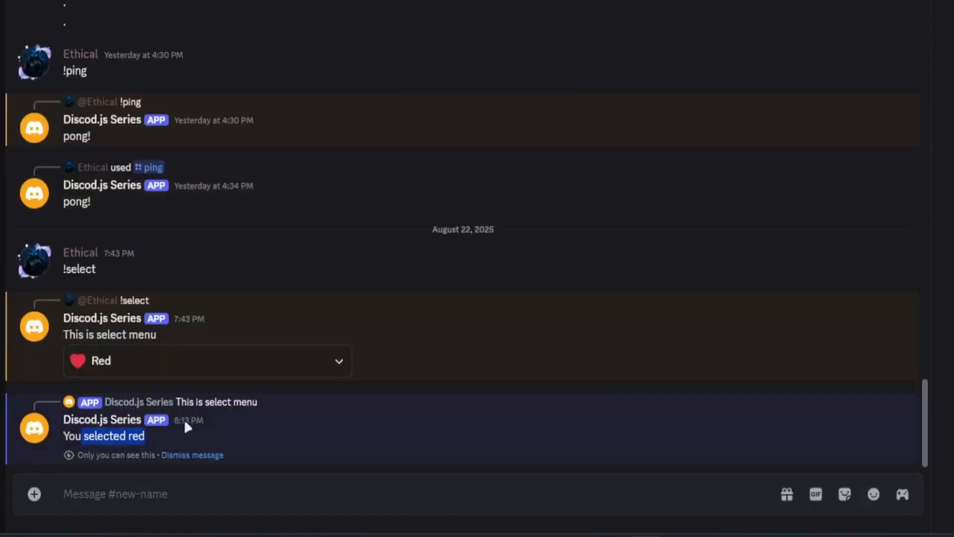
pyautogui.click(187, 373)
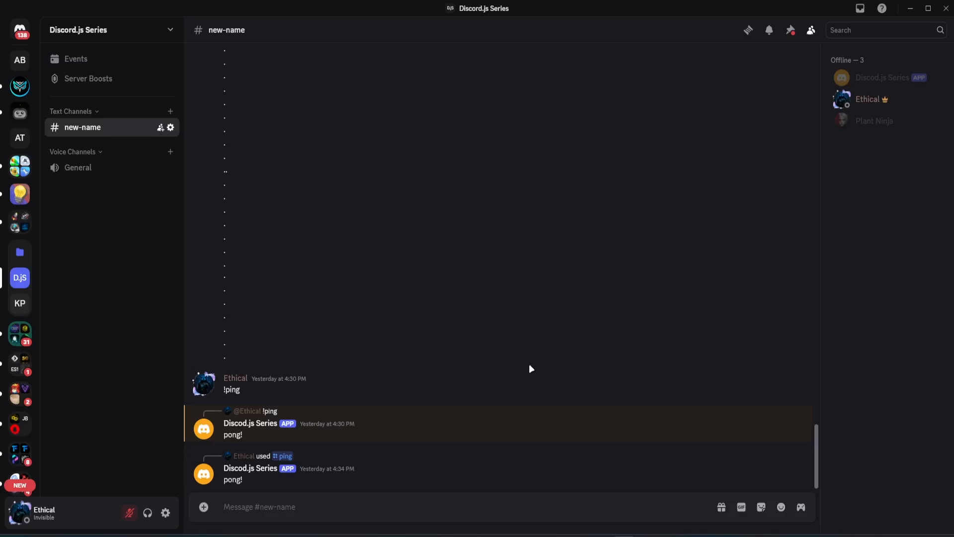
pyautogui.moveTo(504, 384)
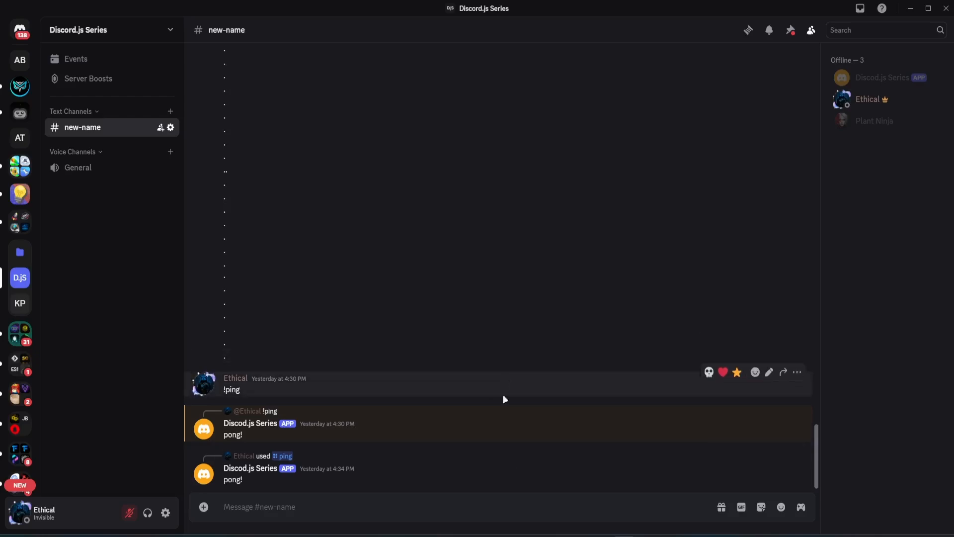
# Step: Switch from Discord back to menuInteraction.js in the editor
pyautogui.hotkey('alt', 'Tab')
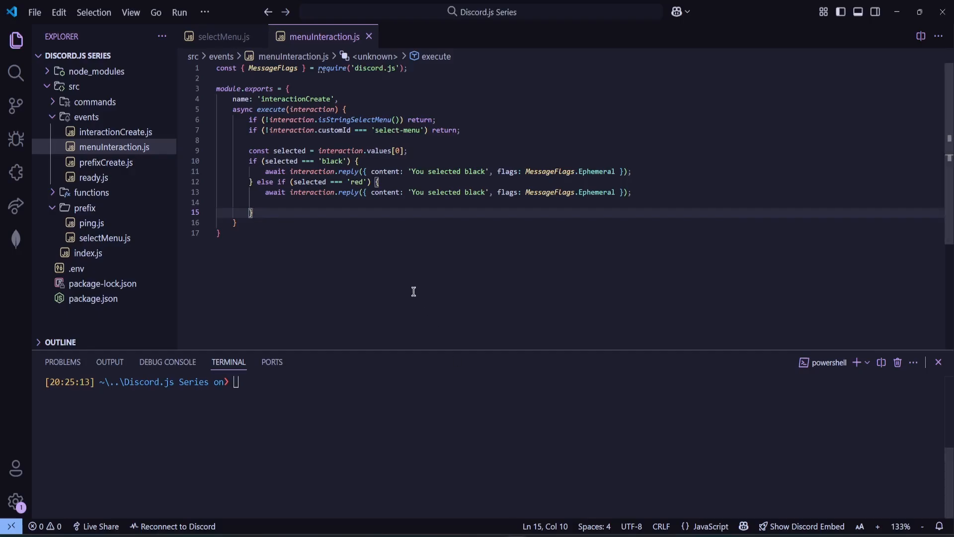
# Step: Switch from menuInteraction.js to the selectMenu.js command file with its Black and Red options
pyautogui.click(392, 271)
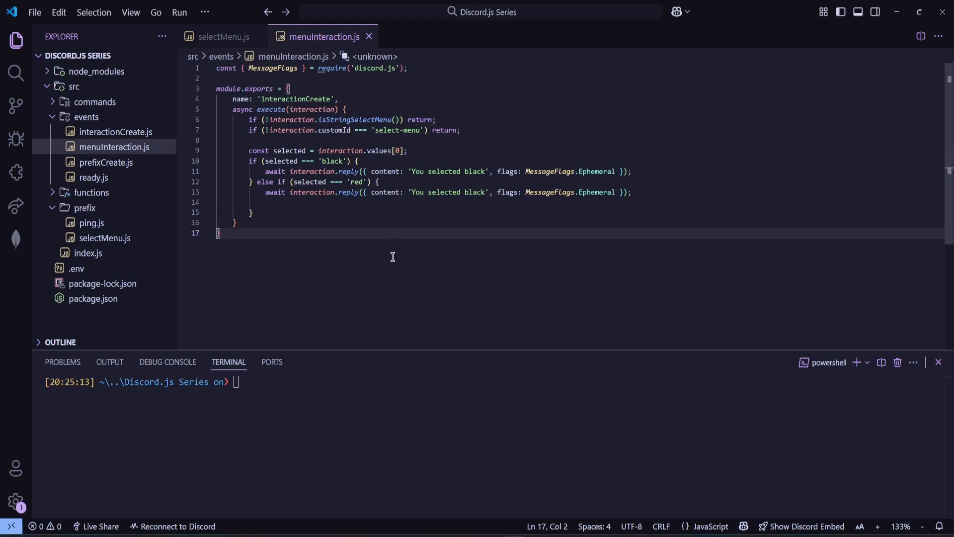
pyautogui.click(223, 37)
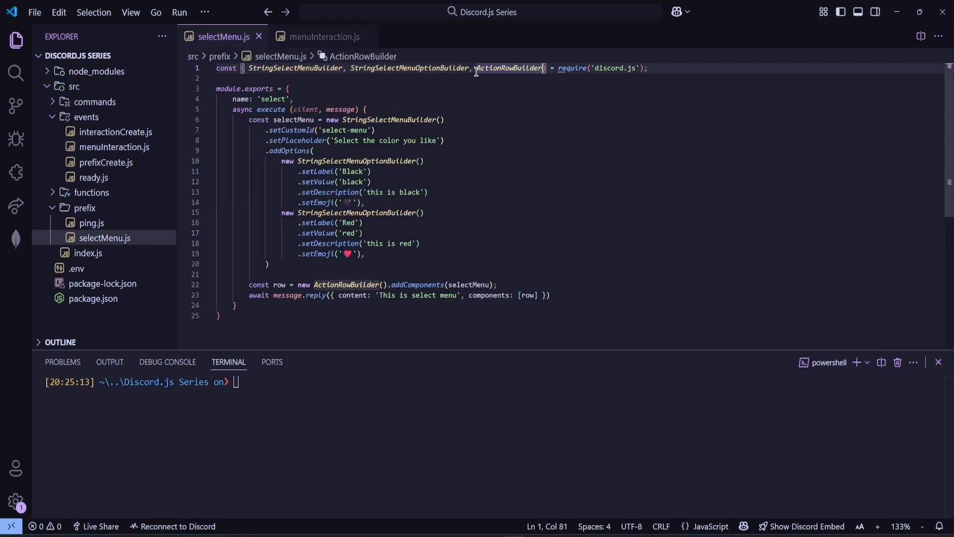
# Step: Replace the string select menu imports with ChannelSelectMenuBuilder after ActionRowBuilder
pyautogui.moveTo(474, 67); pyautogui.dragTo(248, 68)
pyautogui.press('BackSpace')
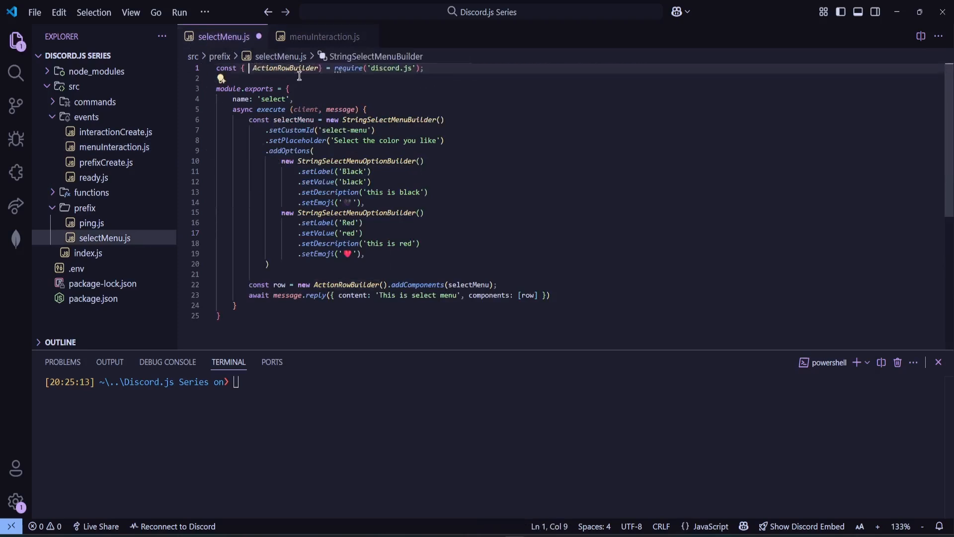
pyautogui.click(321, 68)
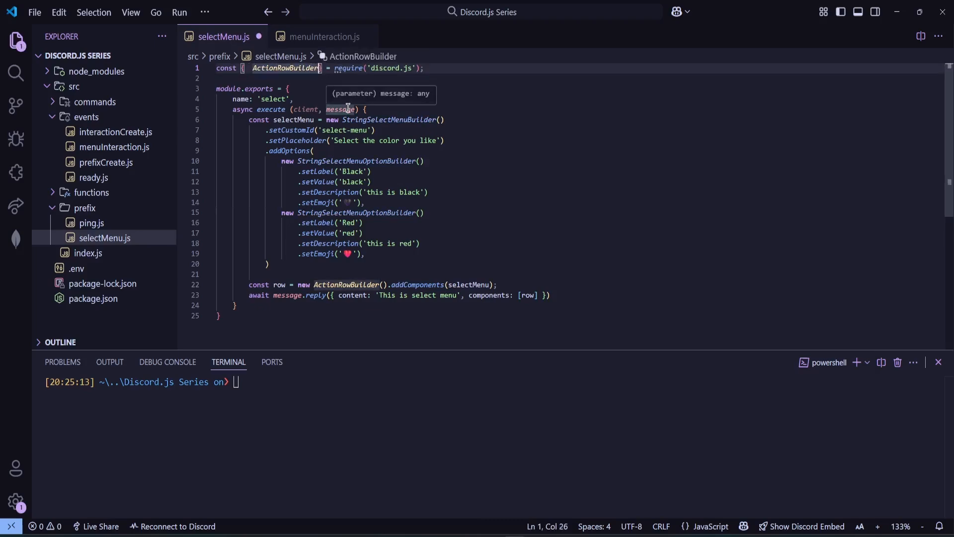
pyautogui.write(', Chann')
pyautogui.write('els')
pyautogui.press('Tab')
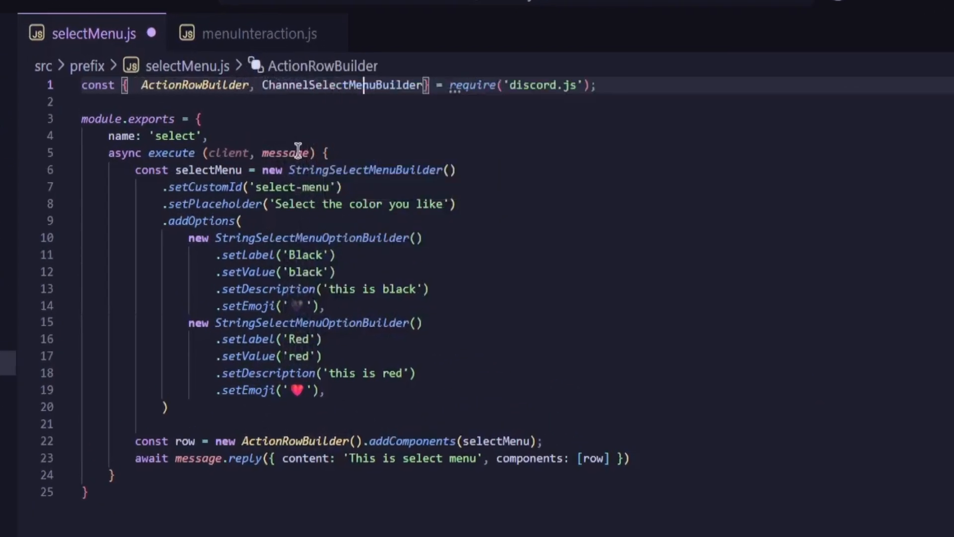
# Step: Rebuild the colour menu as a ChannelSelectMenuBuilder with setCustomId('channel-menu') and setPlaceholder('Select Channel')
pyautogui.moveTo(249, 120); pyautogui.dragTo(271, 264)
pyautogui.write('const selectMenu')
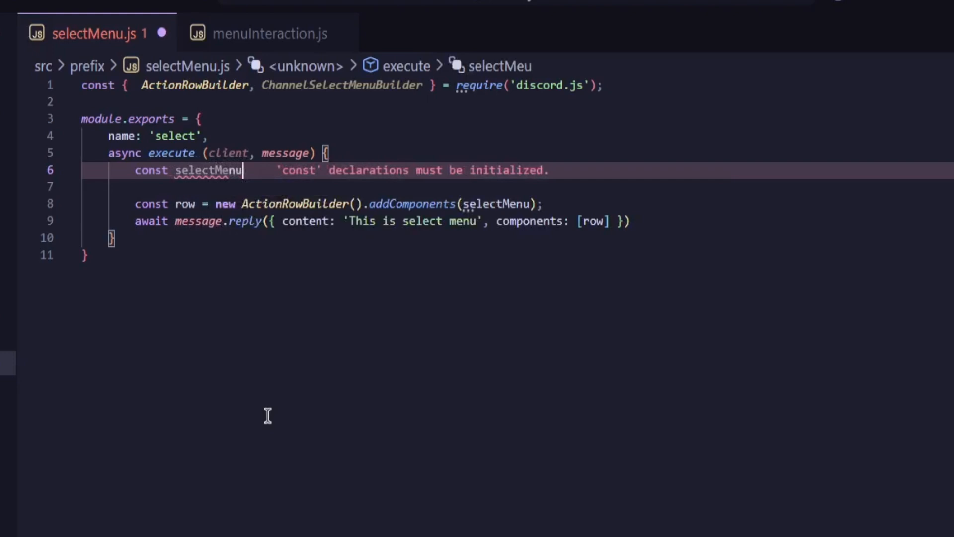
pyautogui.write(' = new Channelsel')
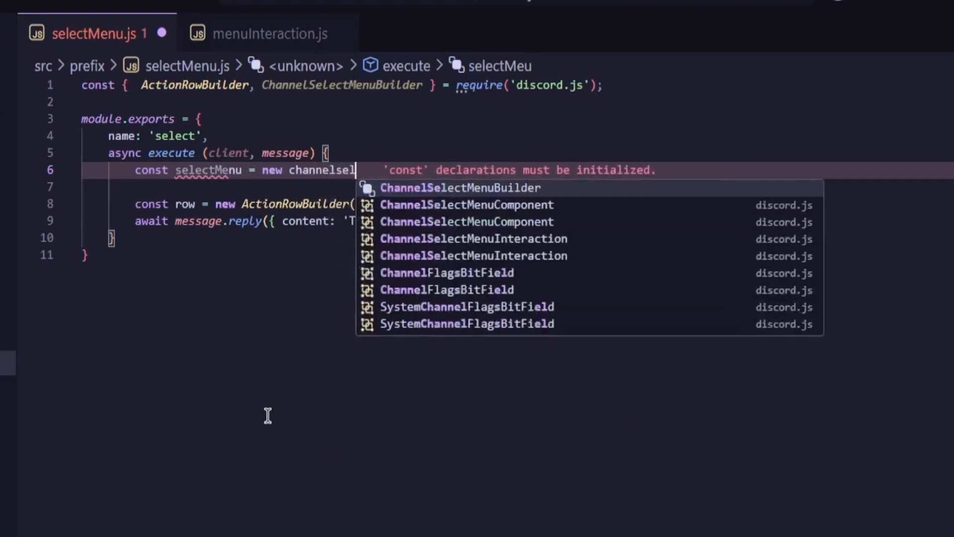
pyautogui.press('Tab')
pyautogui.write('()')
pyautogui.press('End')
pyautogui.press('Return')
pyautogui.write('.s')
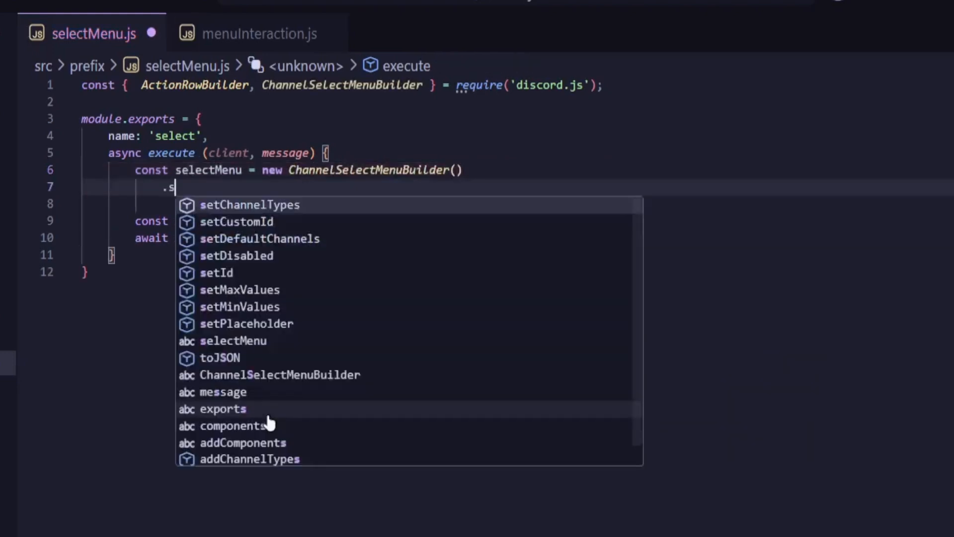
pyautogui.write('etC')
pyautogui.press('Down')
pyautogui.press('Tab')
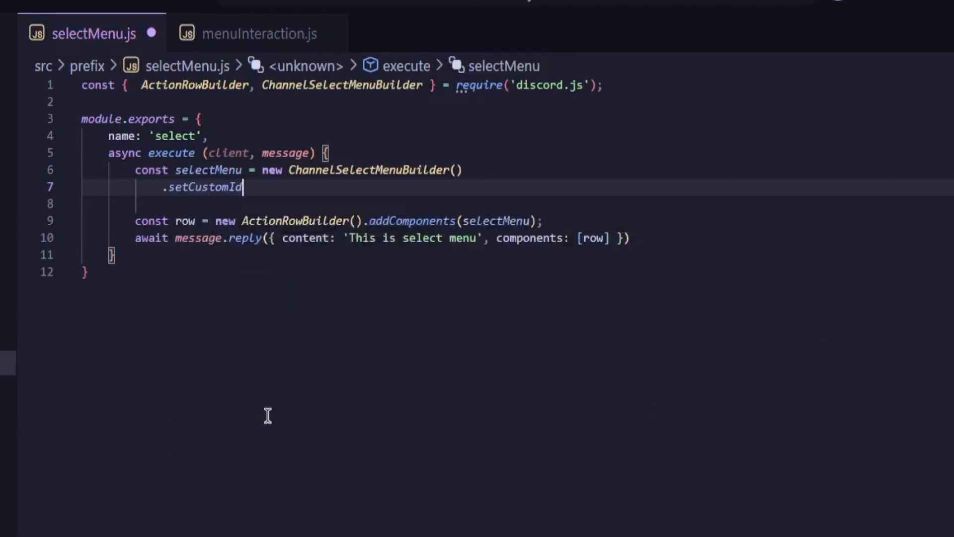
pyautogui.write("('ch")
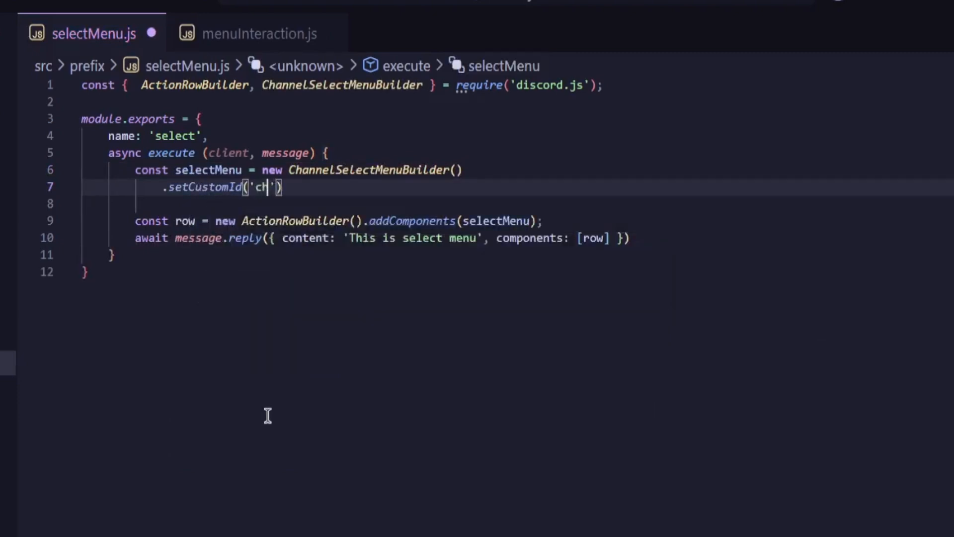
pyautogui.write('annel=')
pyautogui.press('BackSpace')
pyautogui.press('BackSpace')
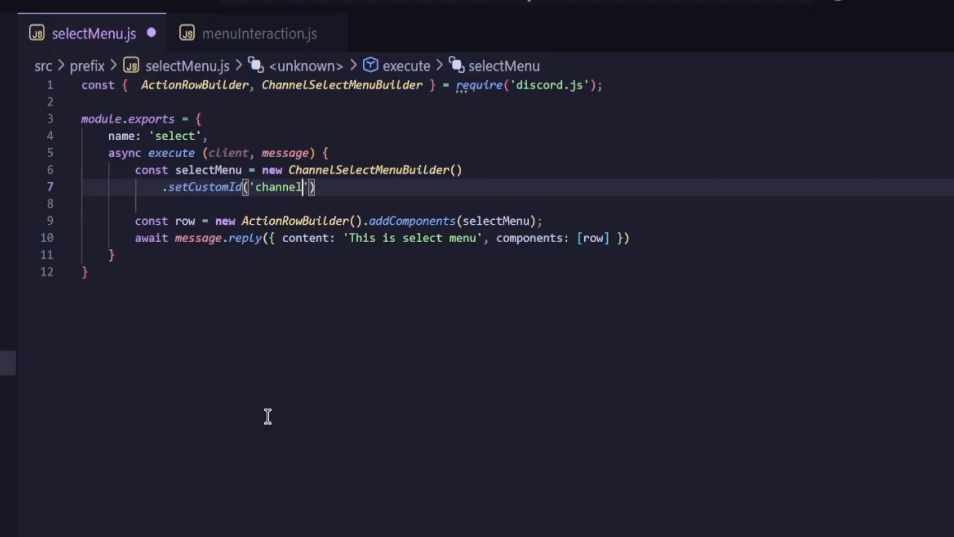
pyautogui.write('-menu')
pyautogui.press('End')
pyautogui.press('Return')
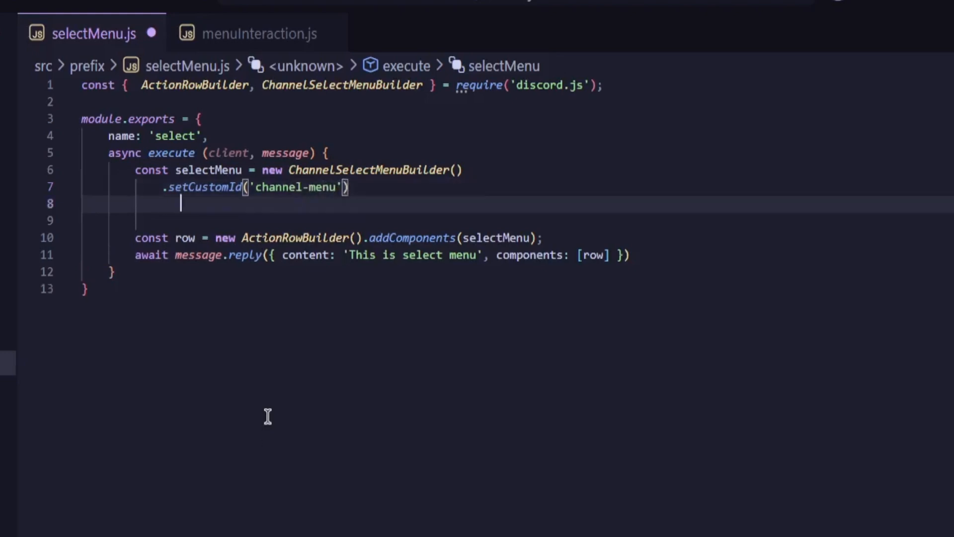
pyautogui.write('.setPlaceholder(')
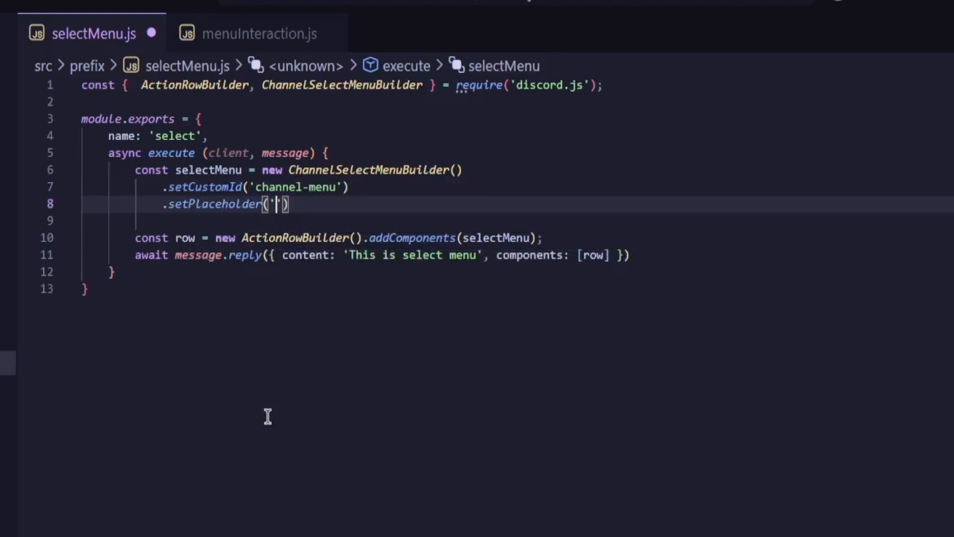
pyautogui.write('h')
pyautogui.write('Sele')
pyautogui.write('ect ')
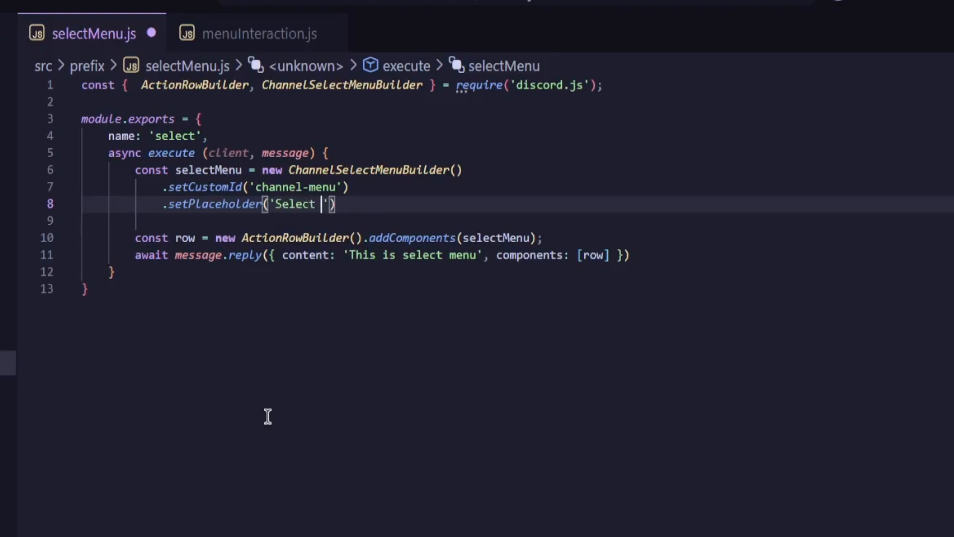
pyautogui.write('Channel')
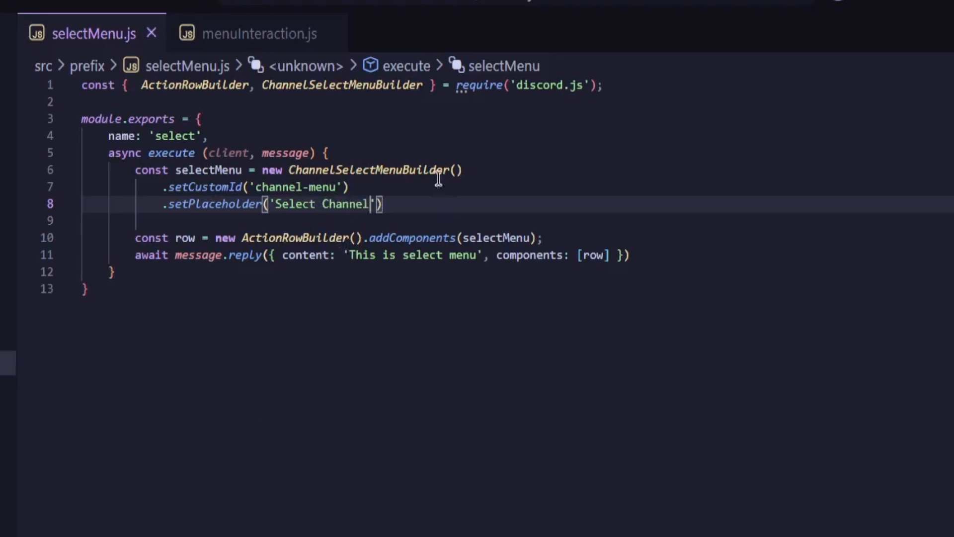
# Step: Add ChannelType to the import list and return to the placeholder line
pyautogui.click(431, 89)
pyautogui.write(', Ch')
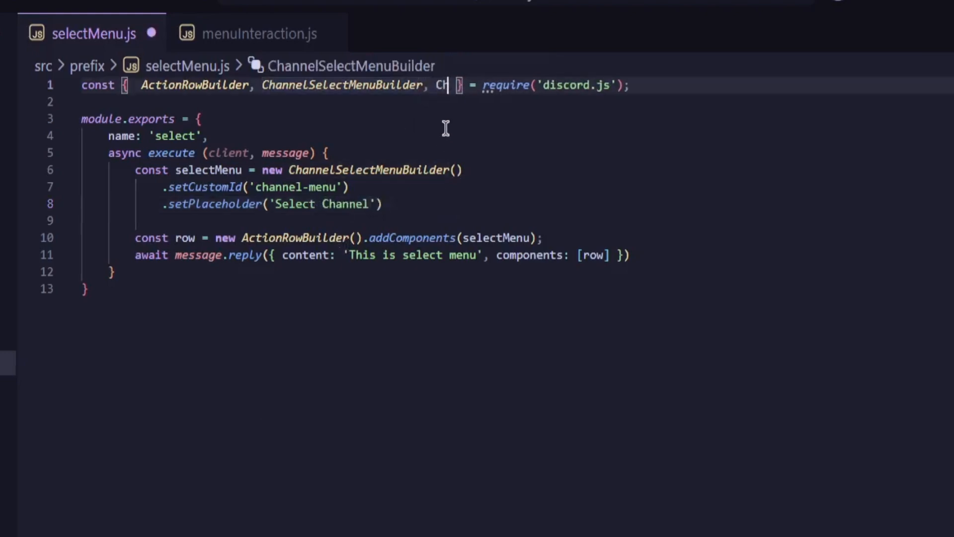
pyautogui.write('annelT')
pyautogui.press('Tab')
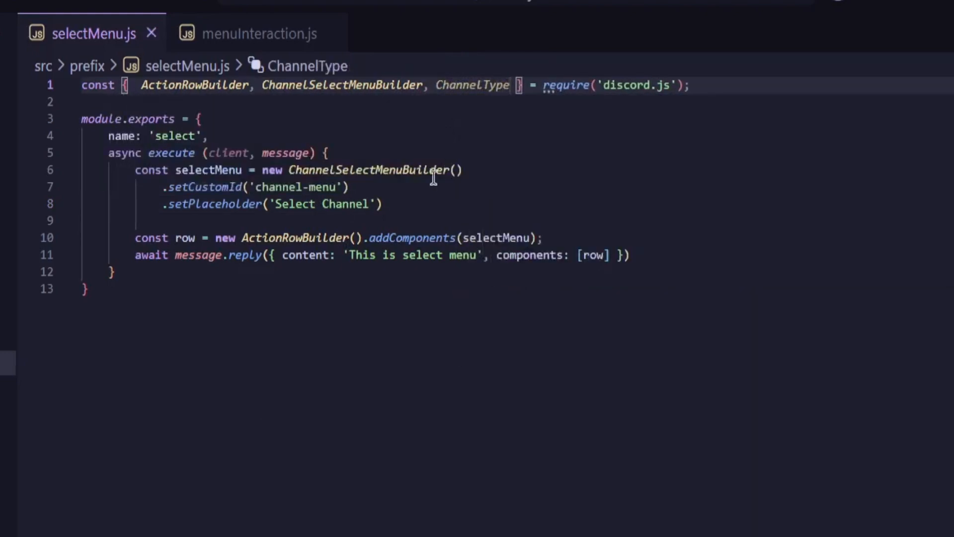
pyautogui.click(410, 204)
# Step: Start an .addChannelTypes(ChannelType...) call, then abandon it, leaving only id and placeholder
pyautogui.press('Return')
pyautogui.write('.addcha')
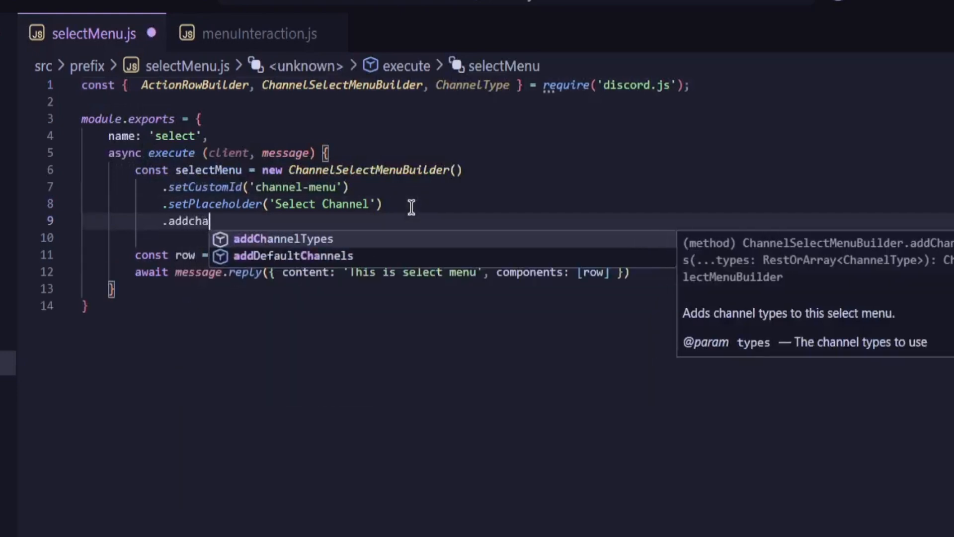
pyautogui.press('Tab')
pyautogui.write('(channelT')
pyautogui.press('Tab')
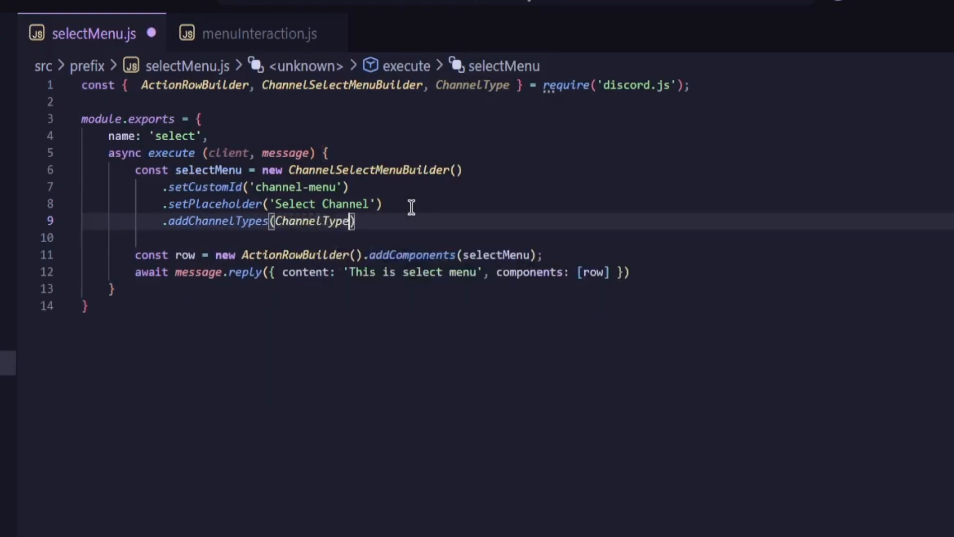
pyautogui.write('.')
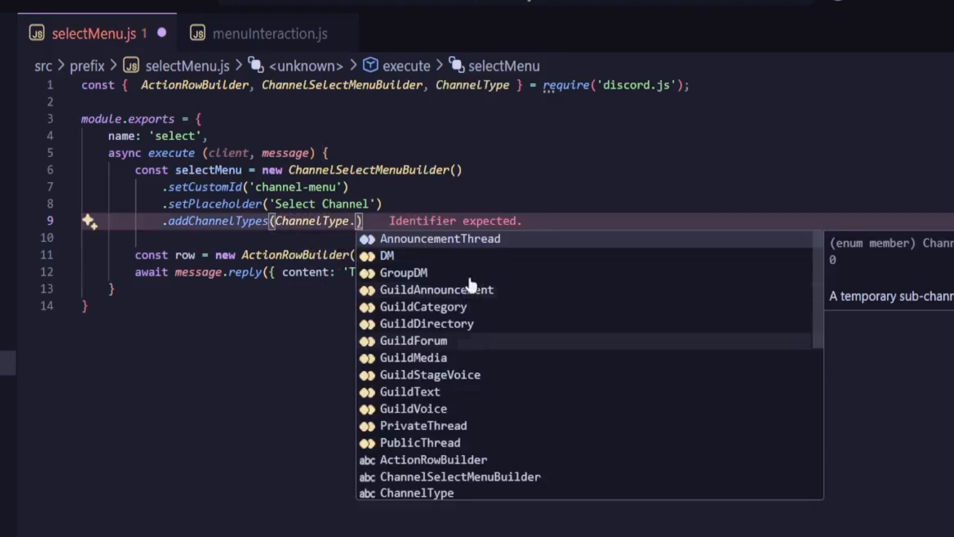
pyautogui.write('Guil')
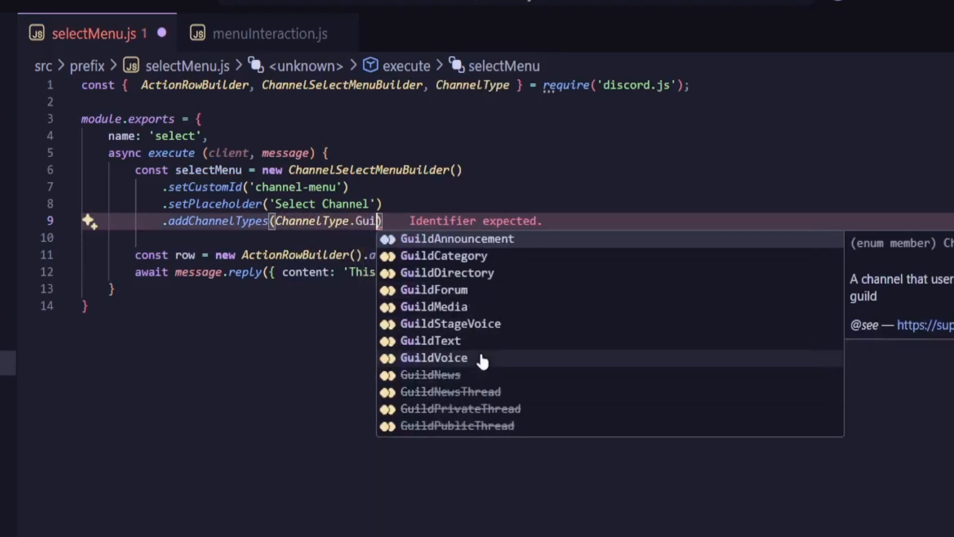
pyautogui.write('dca')
pyautogui.press('BackSpace')
pyautogui.press('BackSpace')
pyautogui.press('BackSpace')
pyautogui.press('BackSpace')
pyautogui.press('BackSpace')
pyautogui.press('BackSpace')
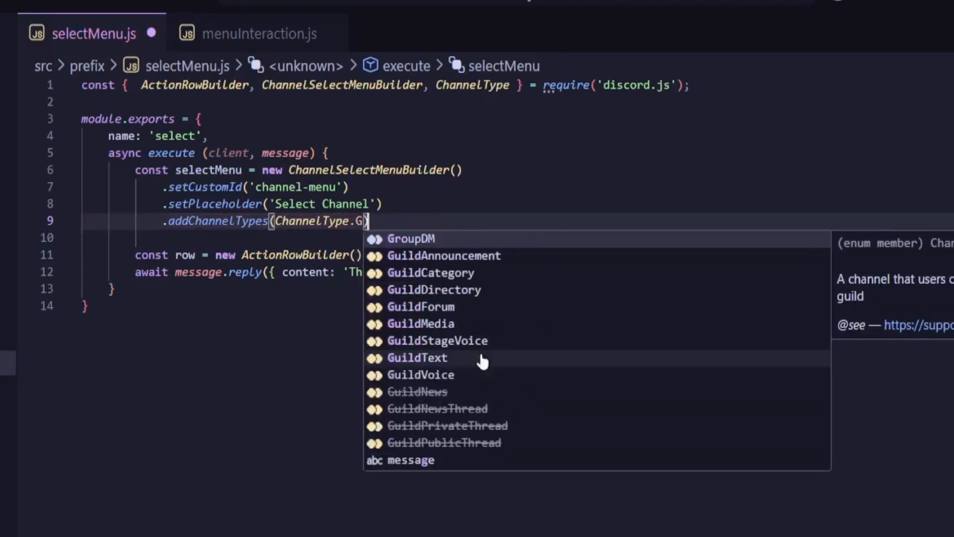
pyautogui.press('BackSpace')
pyautogui.write('guildt')
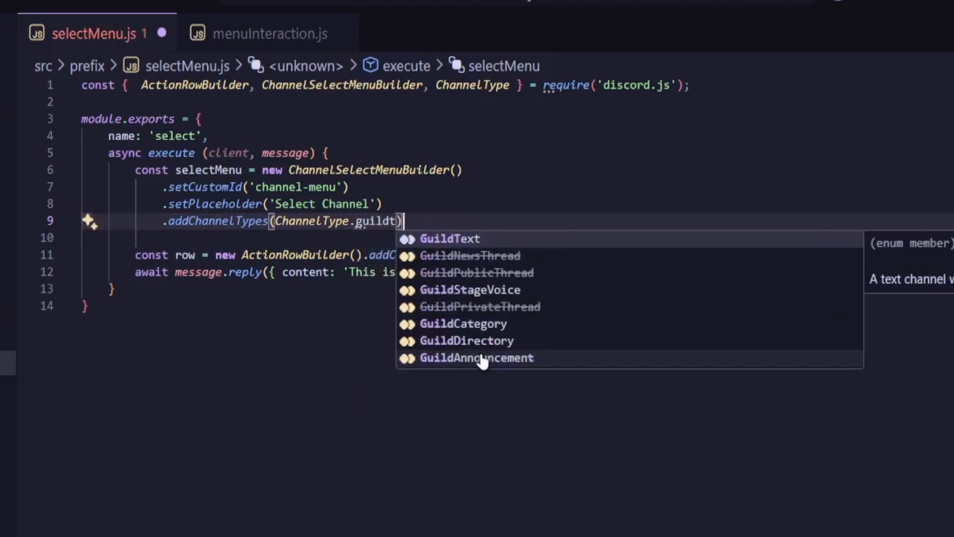
pyautogui.press('BackSpace')
pyautogui.press('BackSpace')
pyautogui.press('BackSpace')
pyautogui.press('BackSpace')
pyautogui.press('BackSpace')
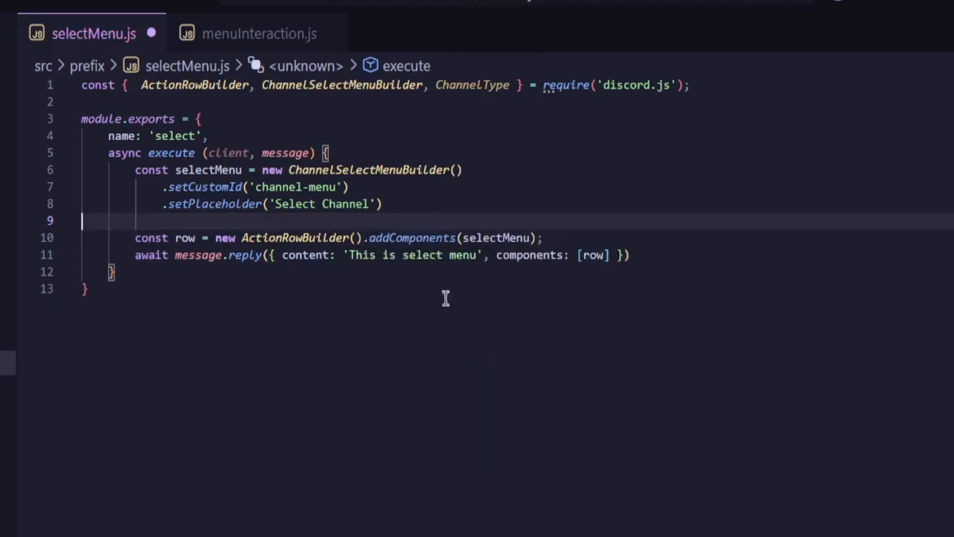
pyautogui.moveTo(295, 238)
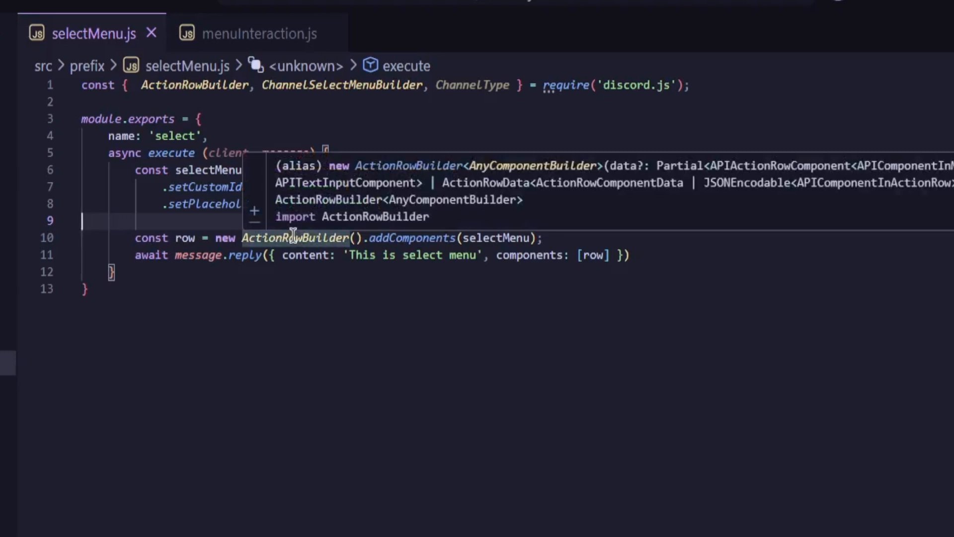
pyautogui.moveTo(133, 237); pyautogui.dragTo(539, 238)
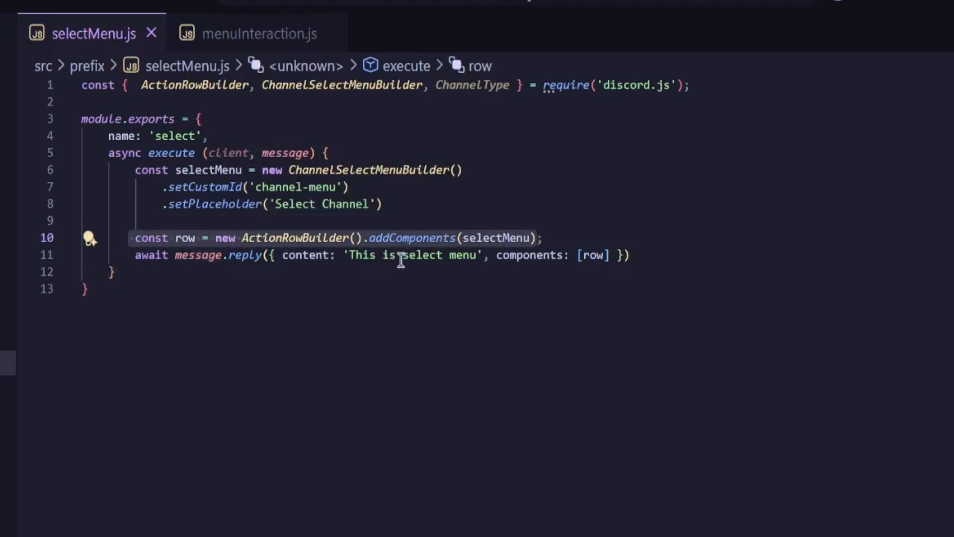
# Step: Change the reply to 'This is channel select menu', save selectMenu.js and switch to Discord
pyautogui.click(403, 255)
pyautogui.write('channe')
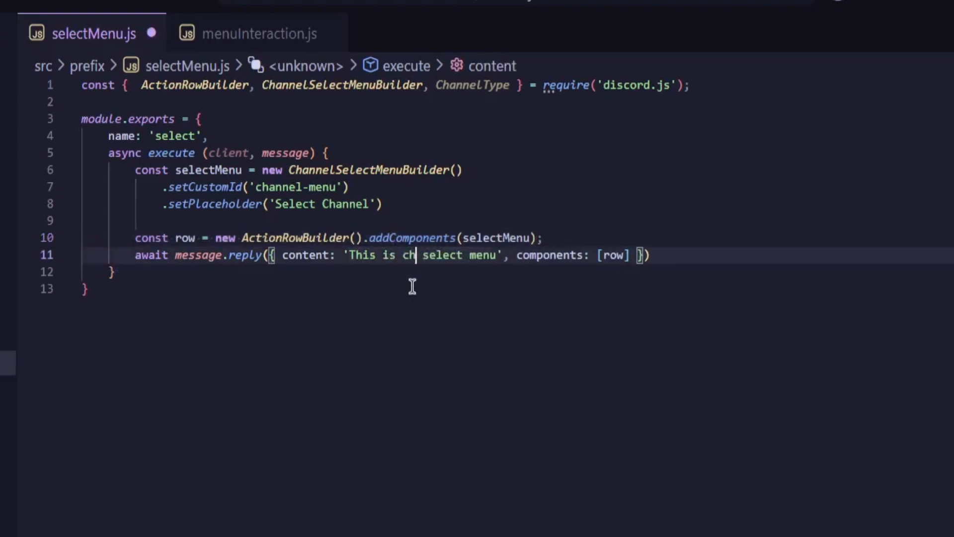
pyautogui.write('l')
pyautogui.hotkey('ctrl', 's')
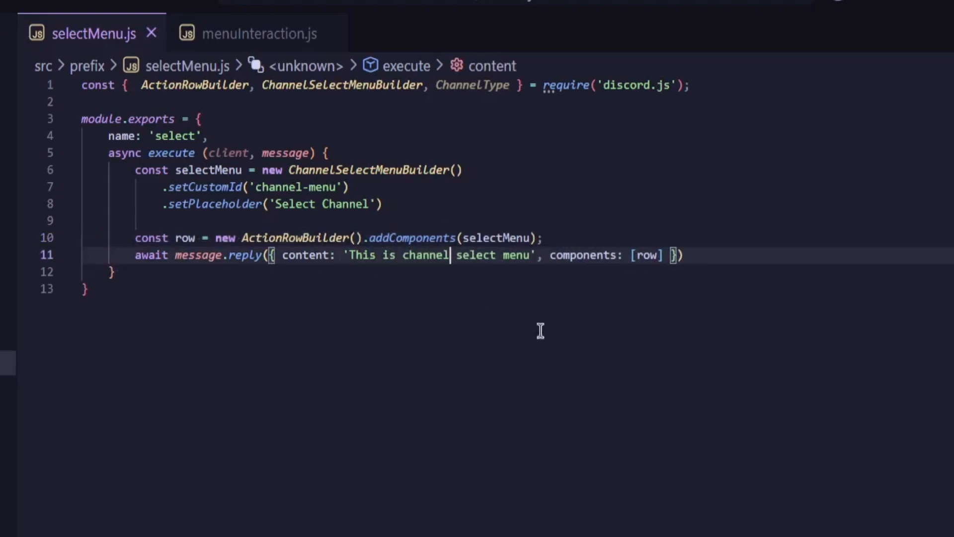
pyautogui.click(500, 320)
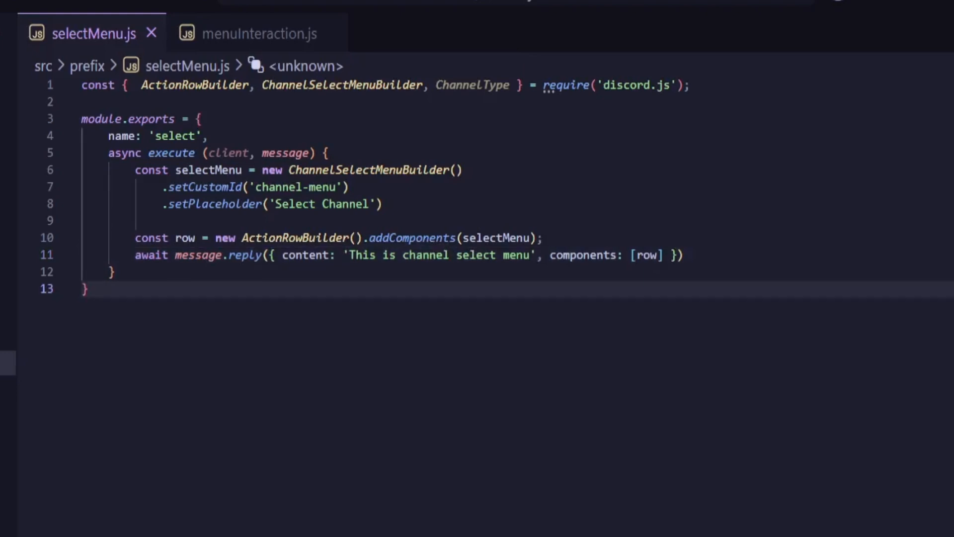
pyautogui.hotkey('alt', 'Tab')
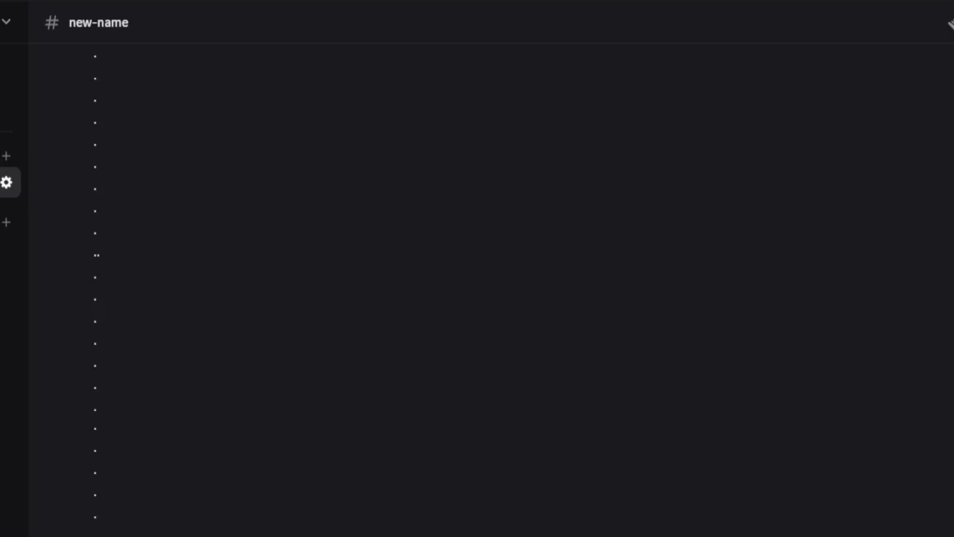
pyautogui.write('!select')
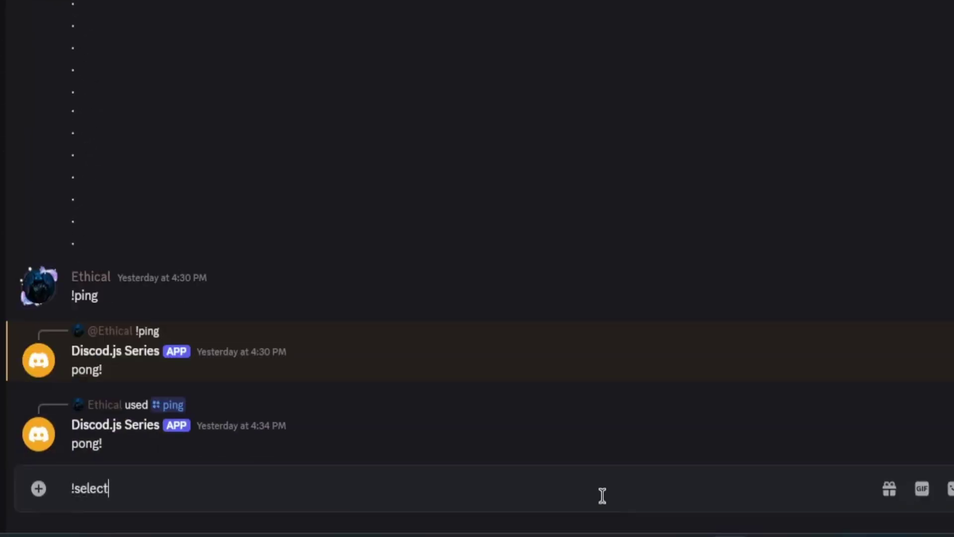
# Step: Send !select and choose #new-name from the bot's Select Channel dropdown
pyautogui.press('Return')
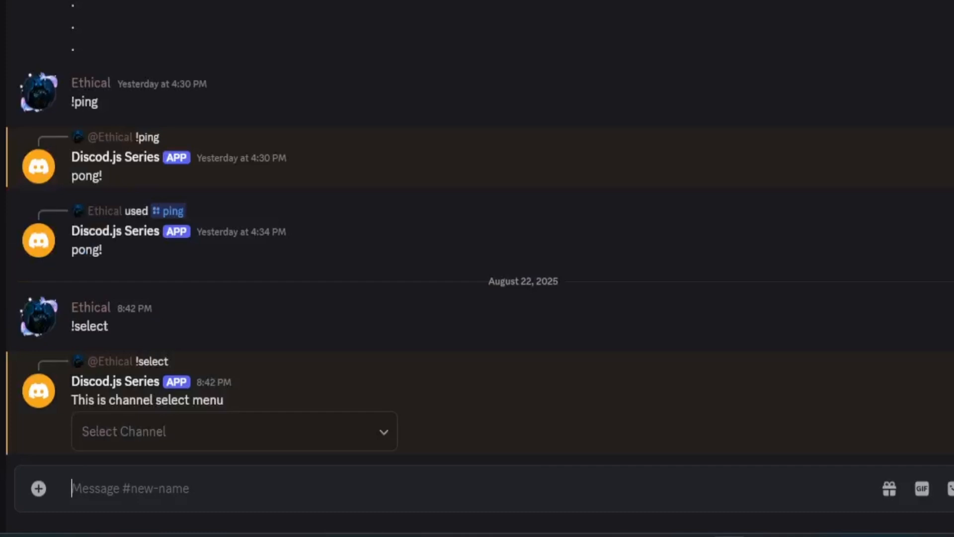
pyautogui.click(136, 441)
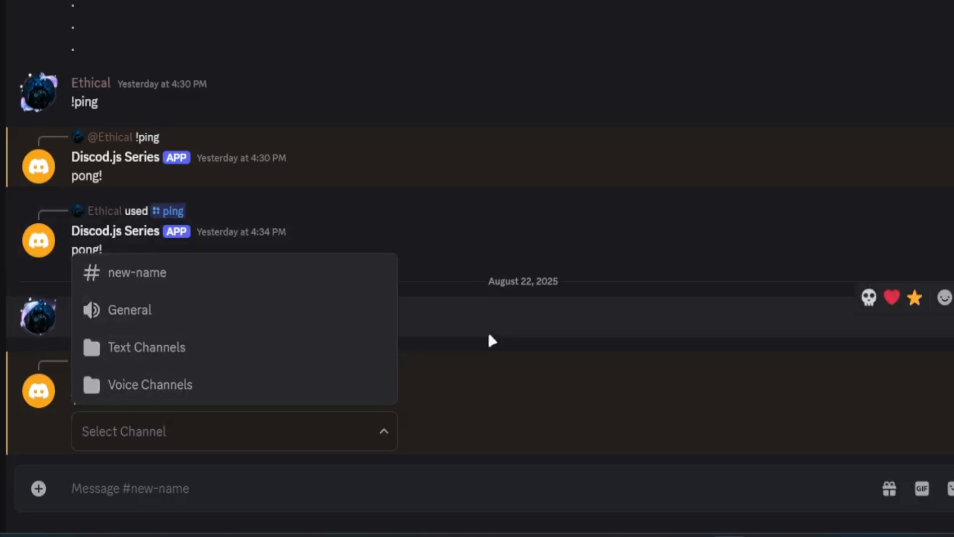
pyautogui.write('general')
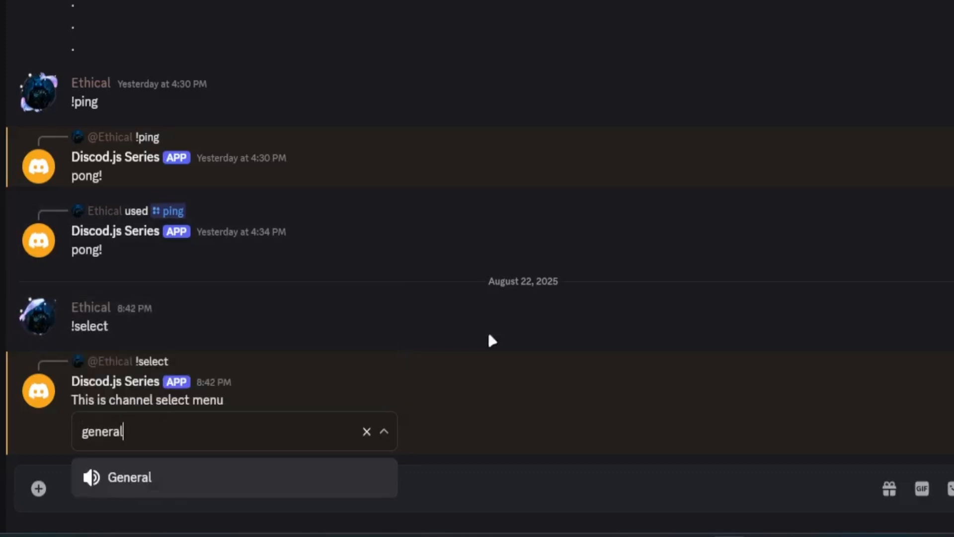
pyautogui.hotkey('ctrl', 'BackSpace')
pyautogui.click(179, 305)
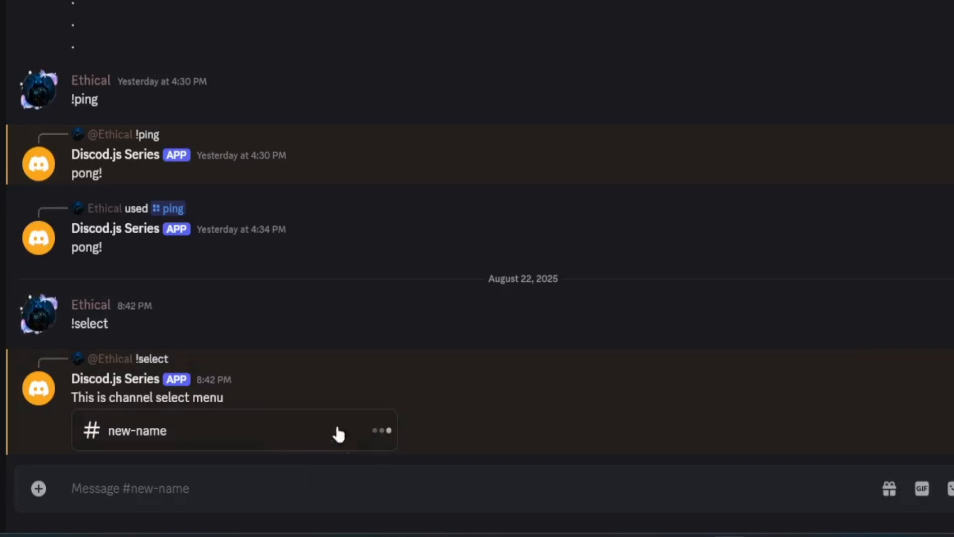
# Step: Replace isStringSelectMenu with isChannelSelectMenu in menuInteraction.js, then locate 'channel-menu' in selectMenu.js
pyautogui.click(544, 530)
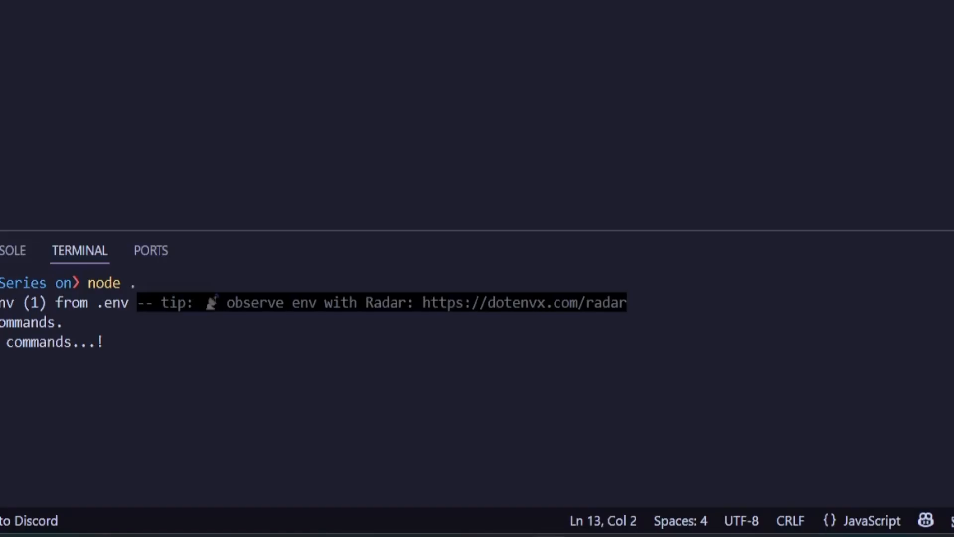
pyautogui.click(324, 37)
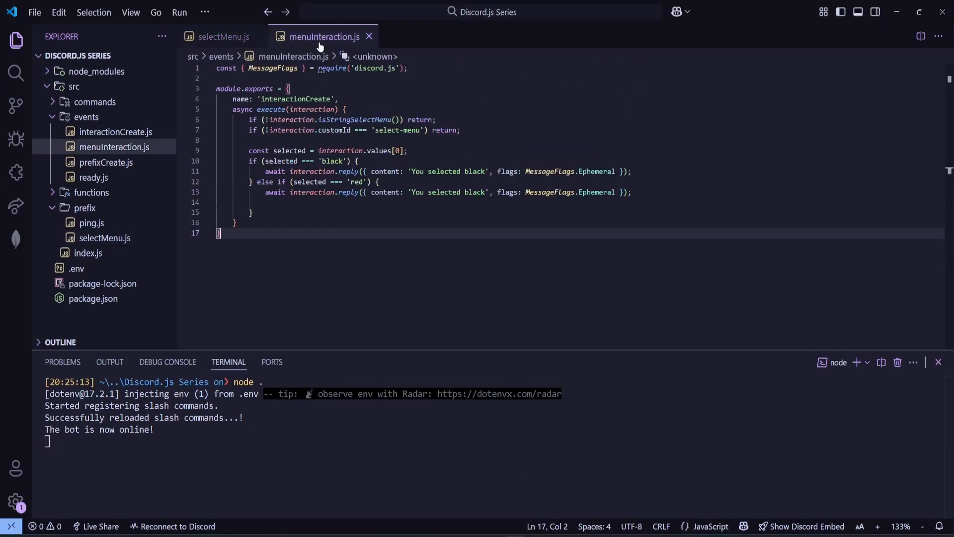
pyautogui.doubleClick(356, 120)
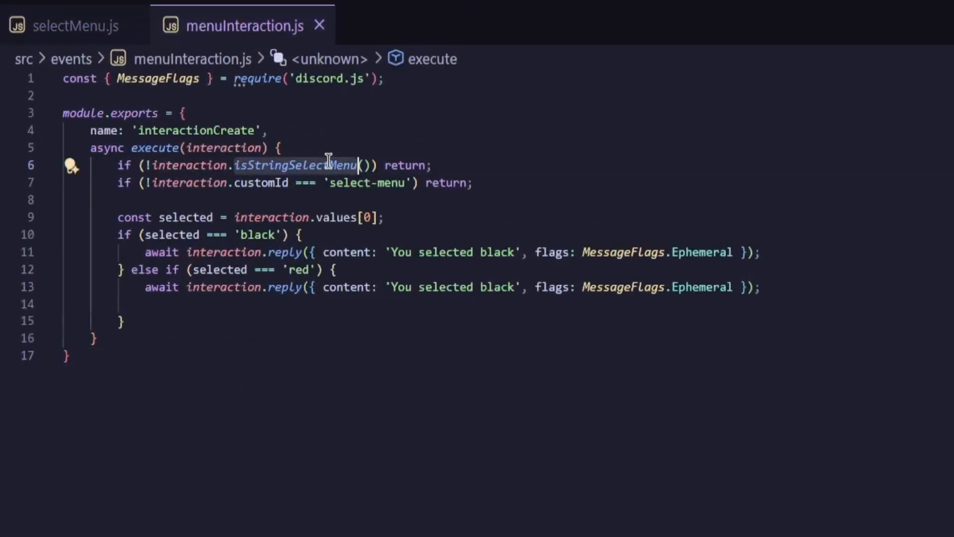
pyautogui.write('isChannelSelect')
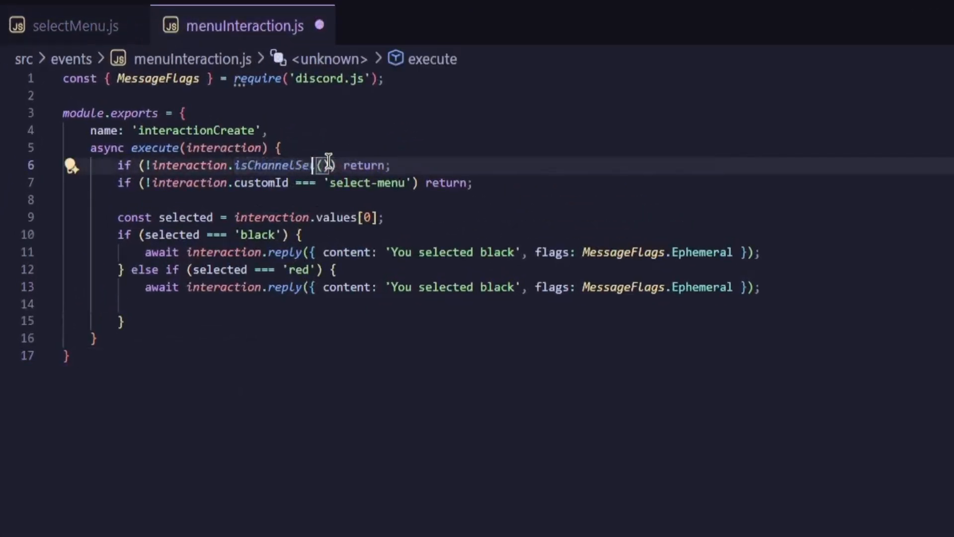
pyautogui.write('Menu')
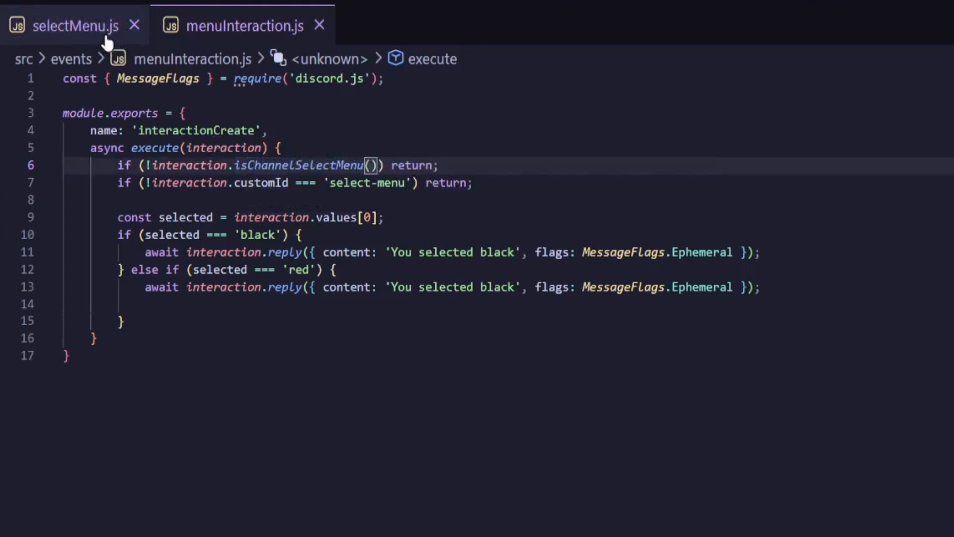
pyautogui.click(75, 26)
pyautogui.click(282, 183)
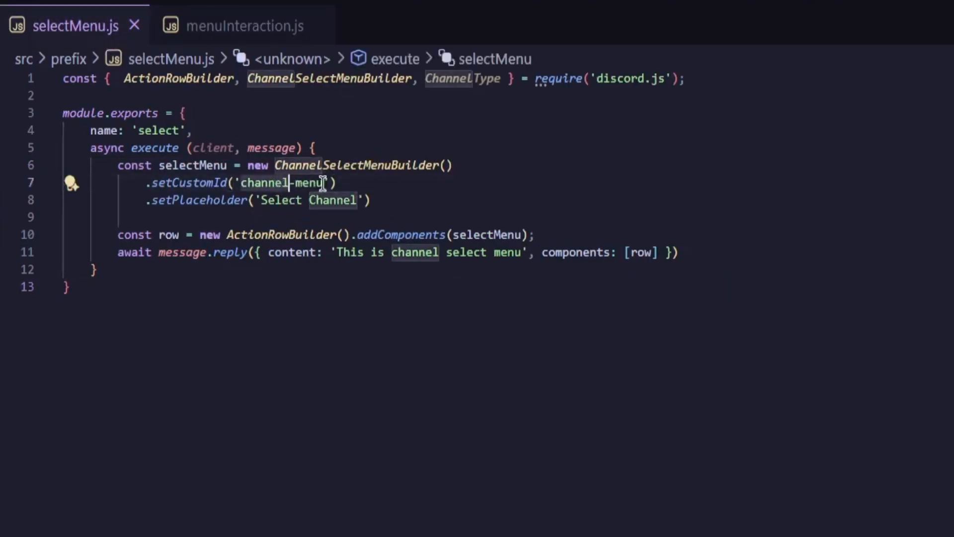
# Step: Copy 'channel-menu' from selectMenu.js over the old 'select-menu' ID in menuInteraction.js
pyautogui.moveTo(322, 183); pyautogui.dragTo(243, 182)
pyautogui.hotkey('ctrl', 'c')
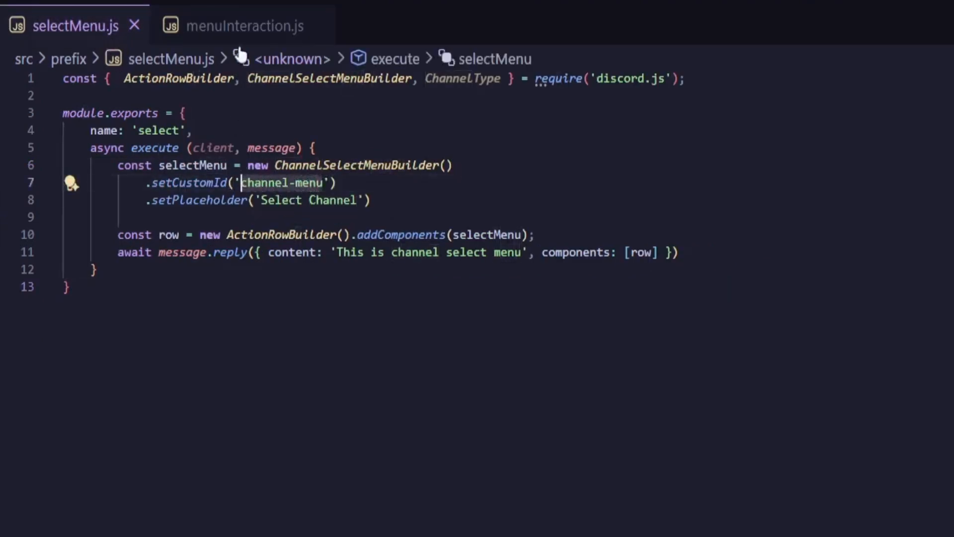
pyautogui.click(244, 26)
pyautogui.moveTo(330, 183); pyautogui.dragTo(405, 183)
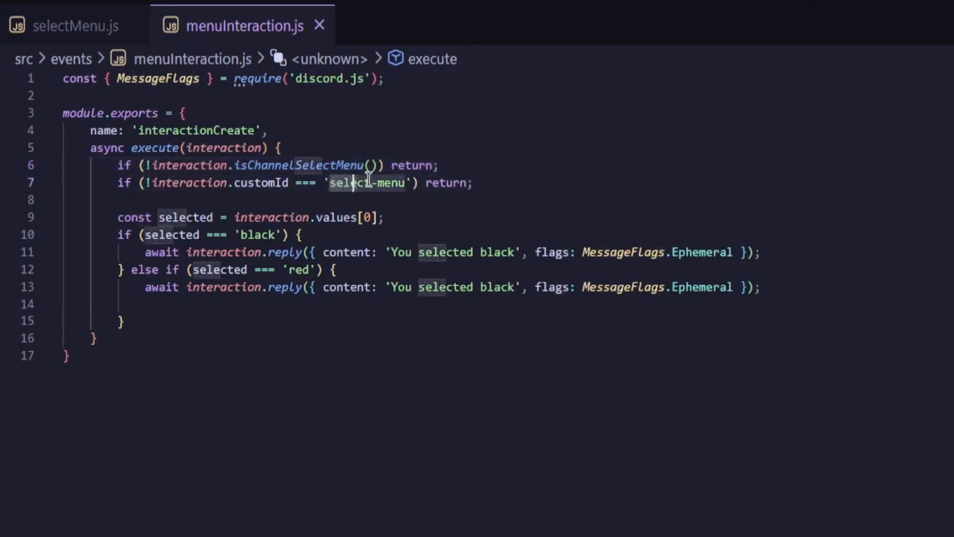
pyautogui.hotkey('ctrl', 'v')
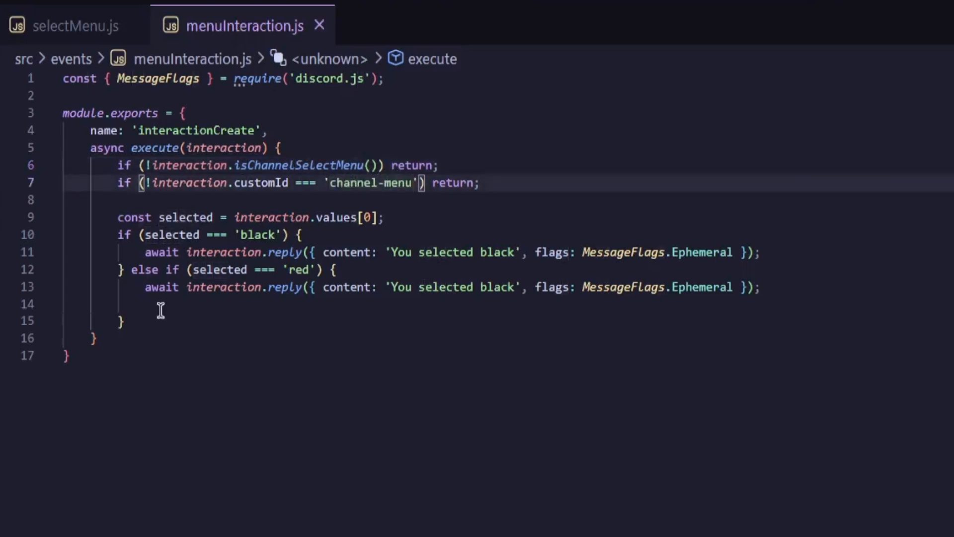
# Step: Delete the black and red reply branches and leave blank lines below the selected-value line
pyautogui.moveTo(161, 307); pyautogui.dragTo(118, 234)
pyautogui.press('BackSpace')
pyautogui.press('Return')
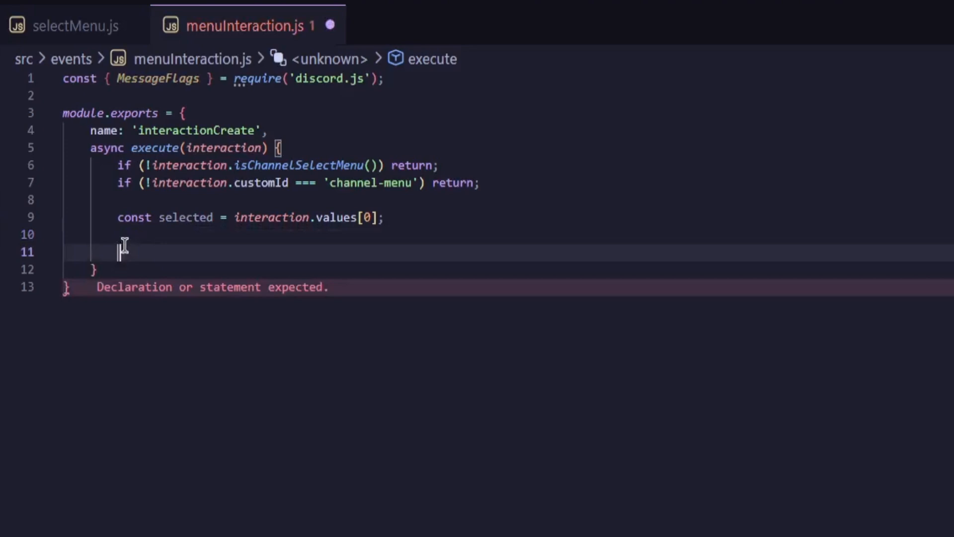
pyautogui.moveTo(117, 218); pyautogui.dragTo(389, 217)
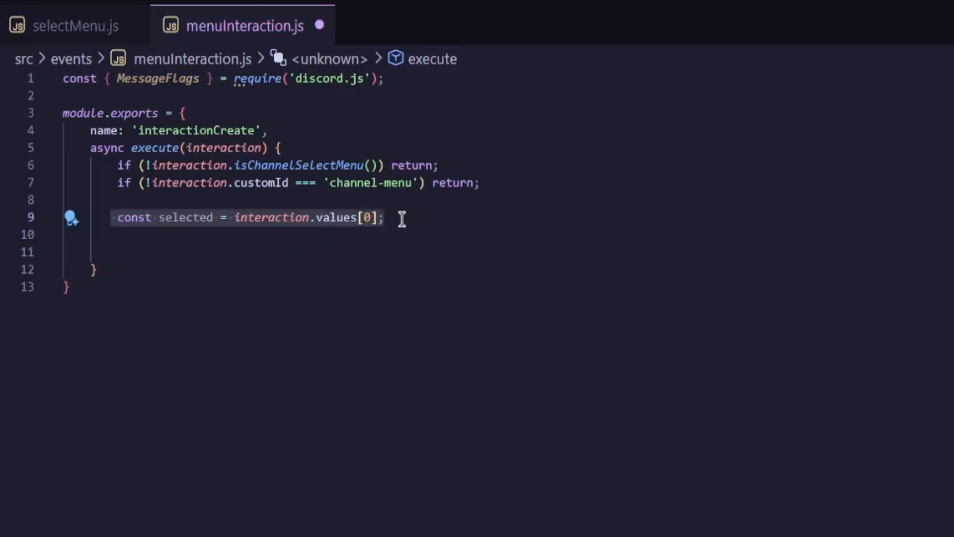
pyautogui.click(401, 218)
pyautogui.press('Return')
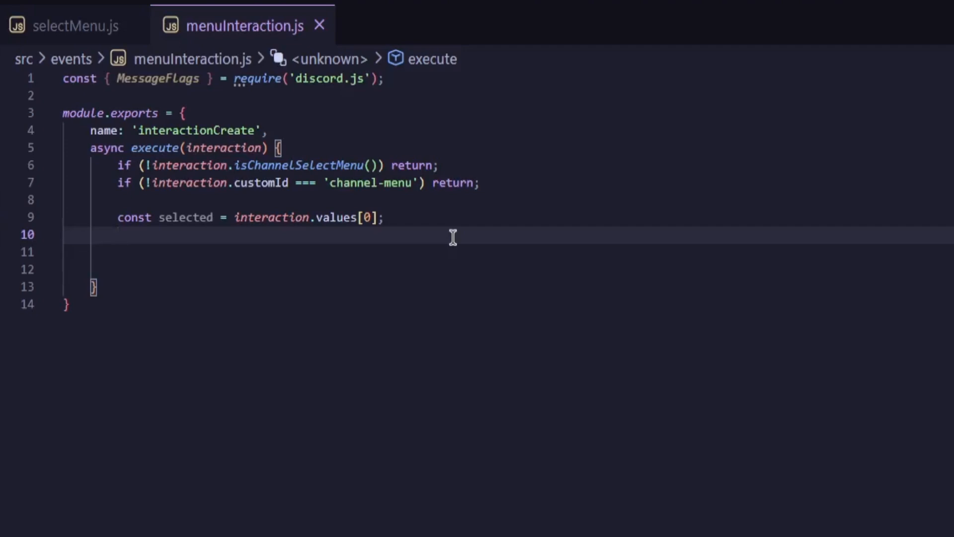
# Step: Add a channel lookup on line 10 via interaction.guild.channels and save
pyautogui.moveTo(119, 217); pyautogui.dragTo(246, 217)
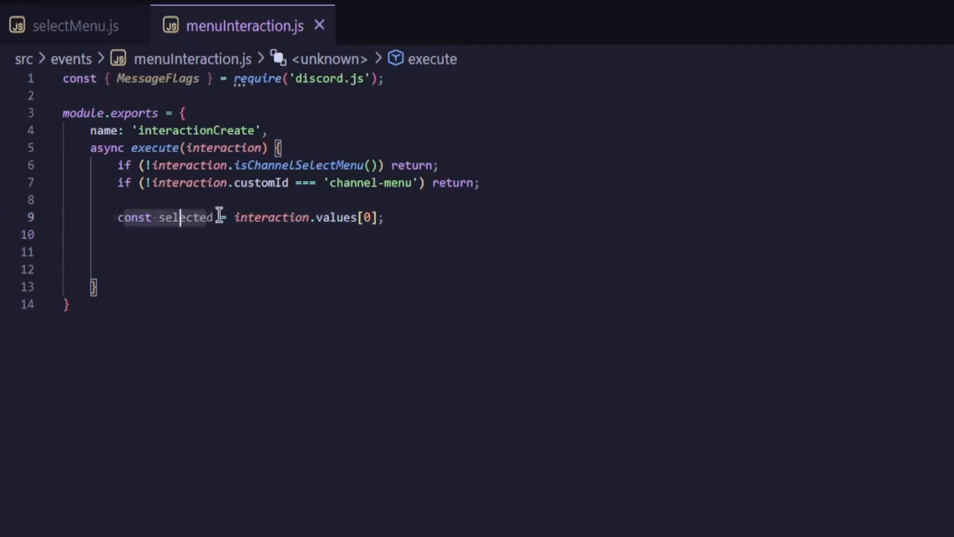
pyautogui.press('End')
pyautogui.click(278, 239)
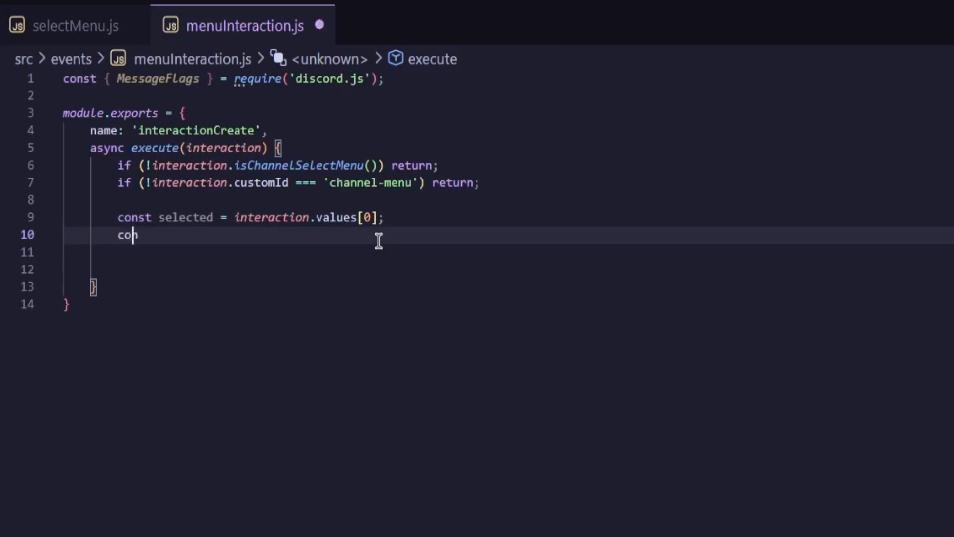
pyautogui.write('nst channel = ')
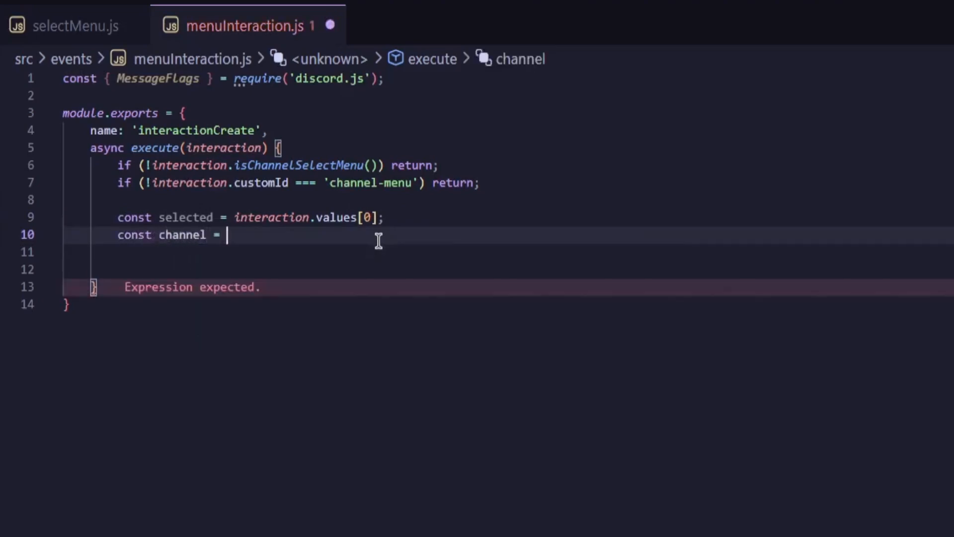
pyautogui.write('interaction.guild')
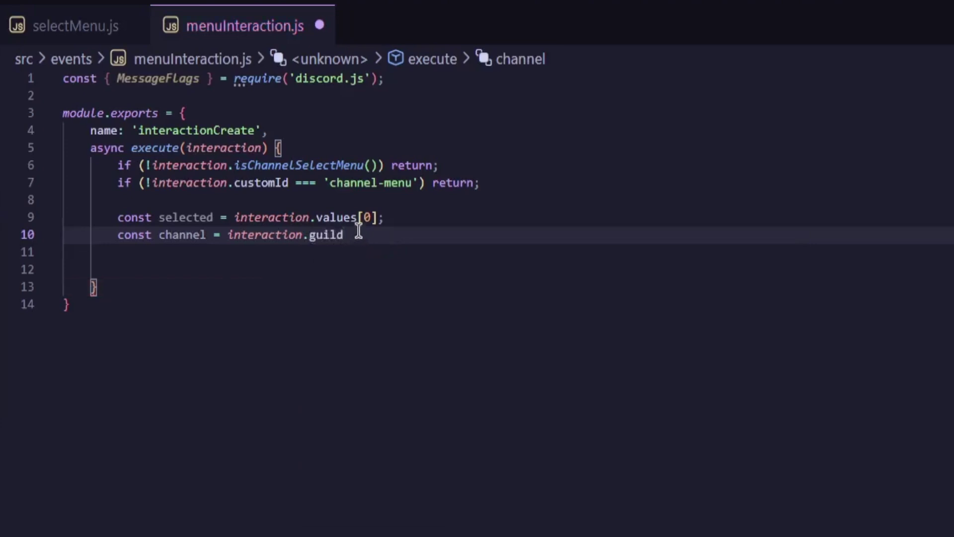
pyautogui.moveTo(345, 235); pyautogui.dragTo(225, 234)
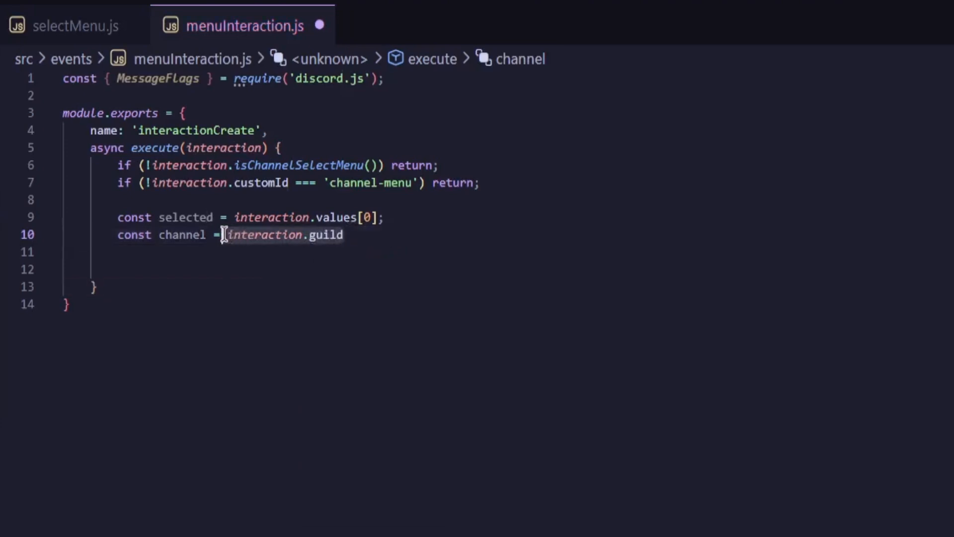
pyautogui.click(351, 235)
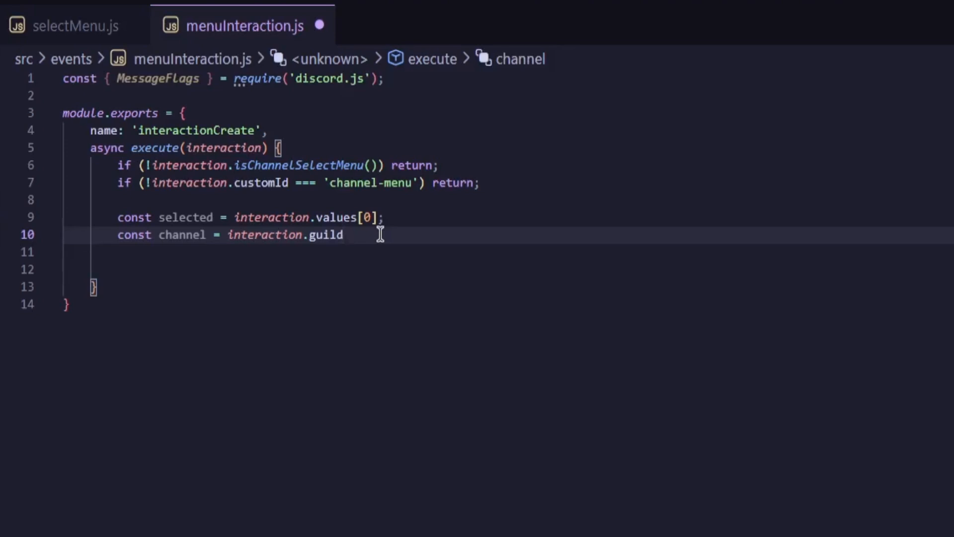
pyautogui.write('.channels')
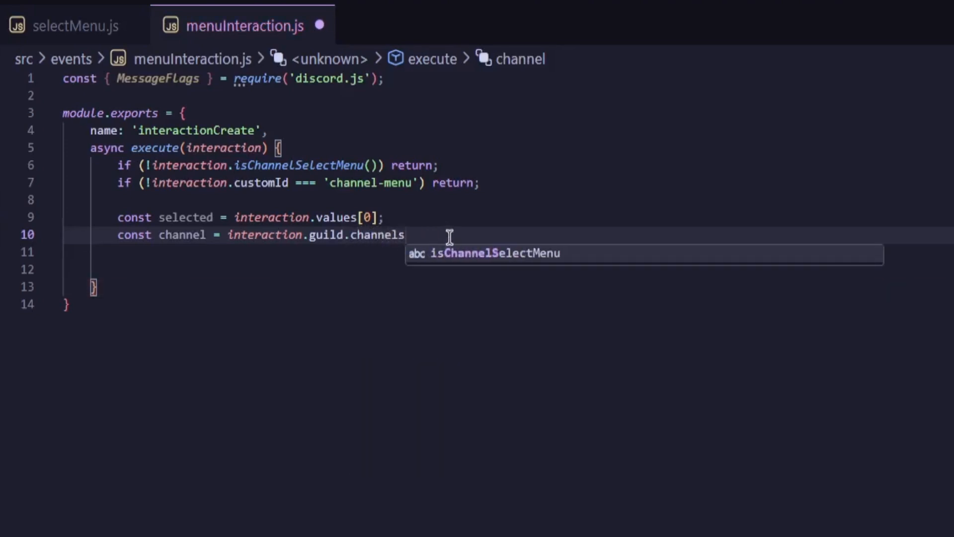
pyautogui.moveTo(405, 234); pyautogui.dragTo(228, 234)
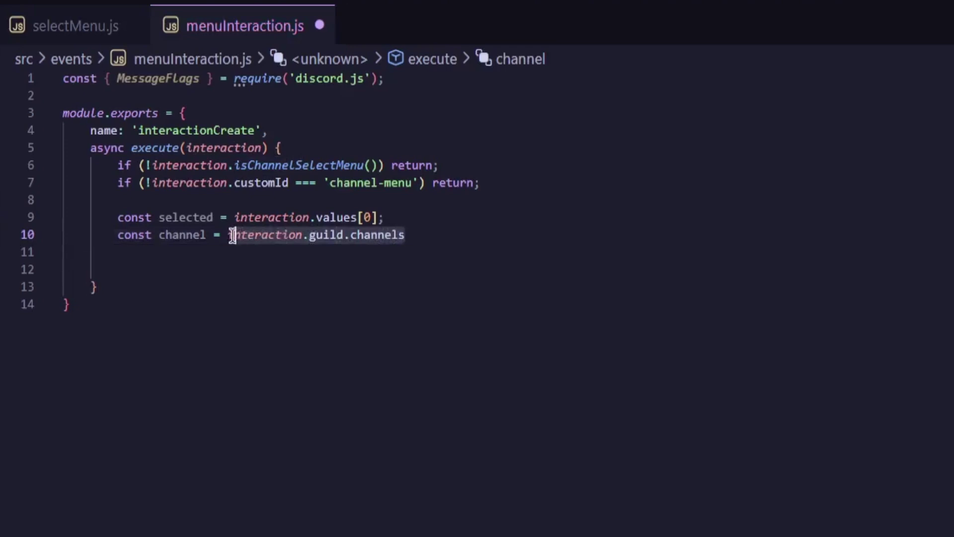
pyautogui.click(464, 235)
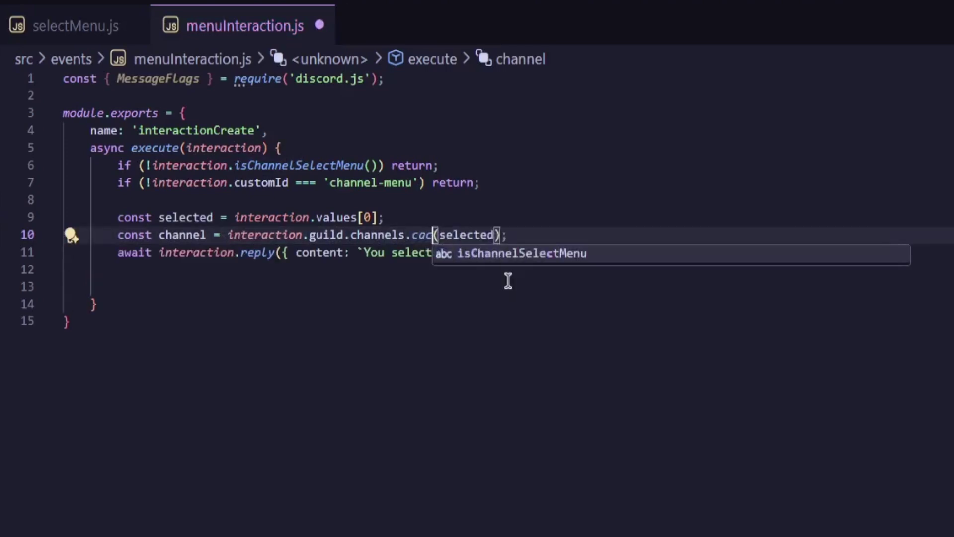
pyautogui.write('ache')
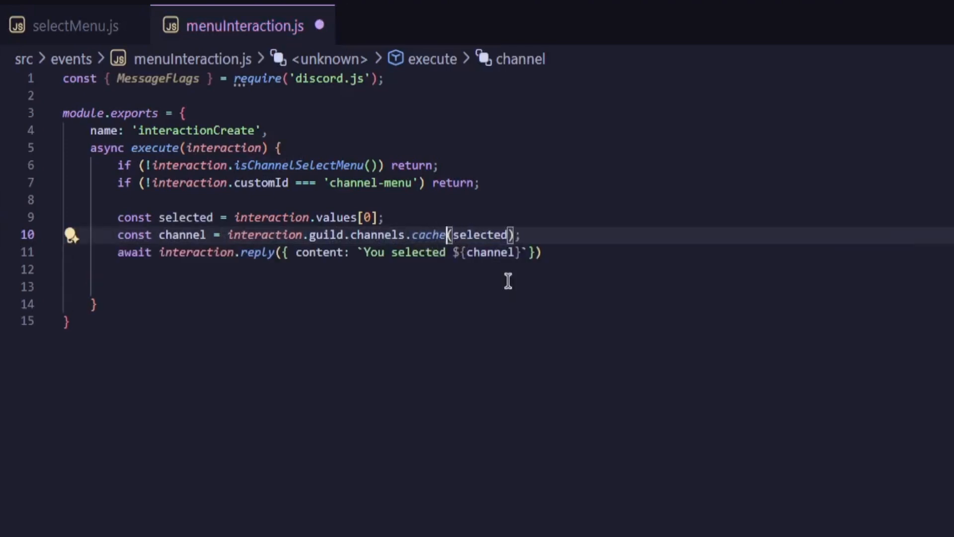
pyautogui.write('.get')
pyautogui.hotkey('ctrl', 's')
# Step: Write await interaction.reply({ content: `You selected ${channel}` }) after the lookup and save
pyautogui.click(589, 252)
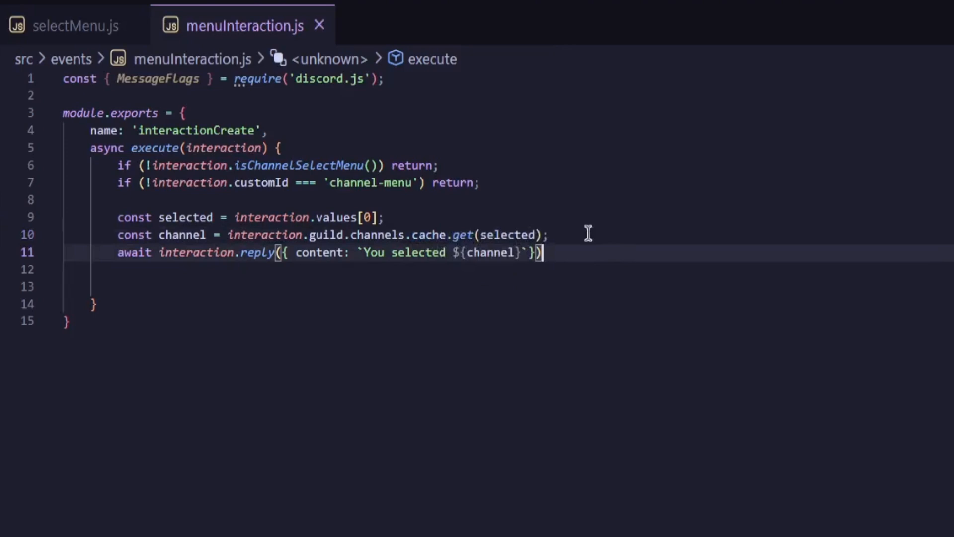
pyautogui.moveTo(548, 235)
pyautogui.mouseDown()
pyautogui.moveTo(125, 235)
pyautogui.moveTo(558, 252)
pyautogui.mouseUp()
pyautogui.press('BackSpace')
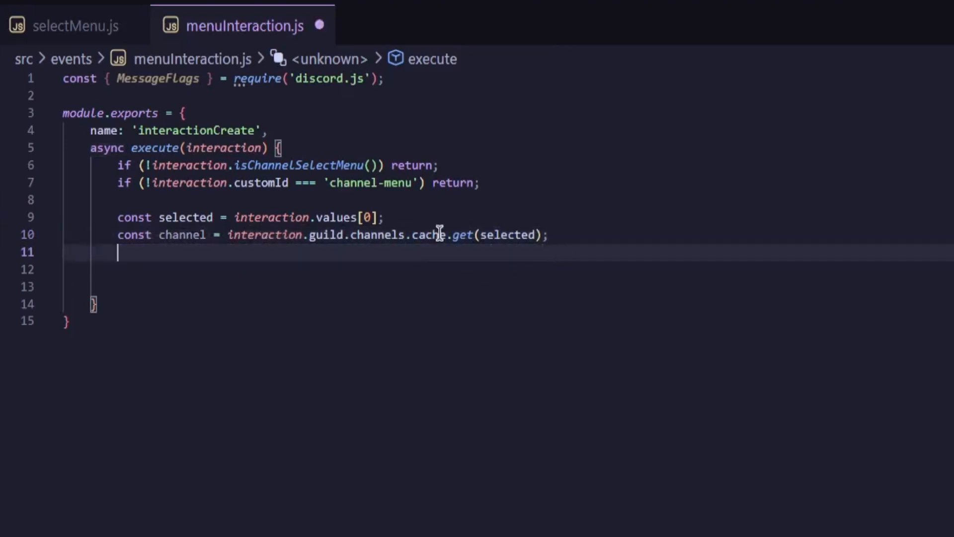
pyautogui.click(440, 234)
pyautogui.hotkey('ctrl', 's')
pyautogui.click(573, 231)
pyautogui.press('Return')
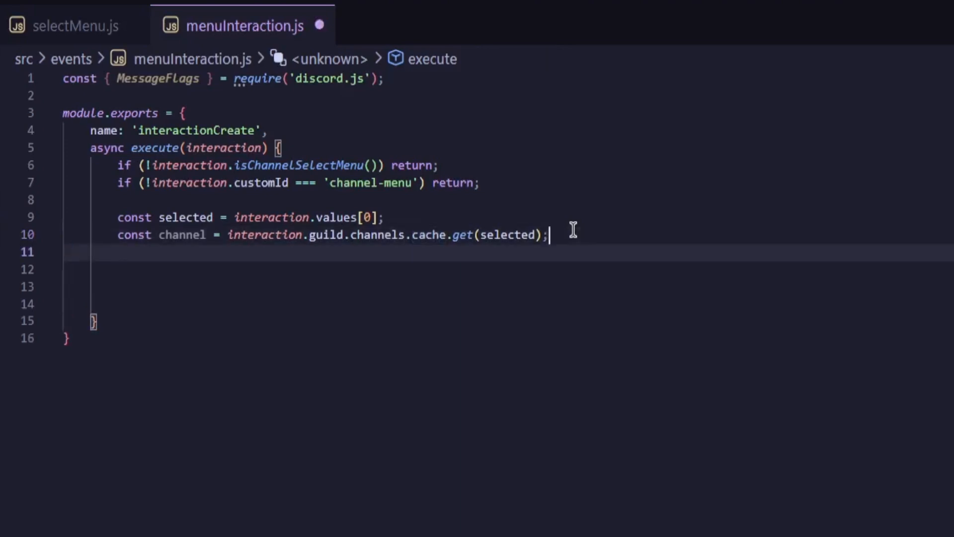
pyautogui.write('awai')
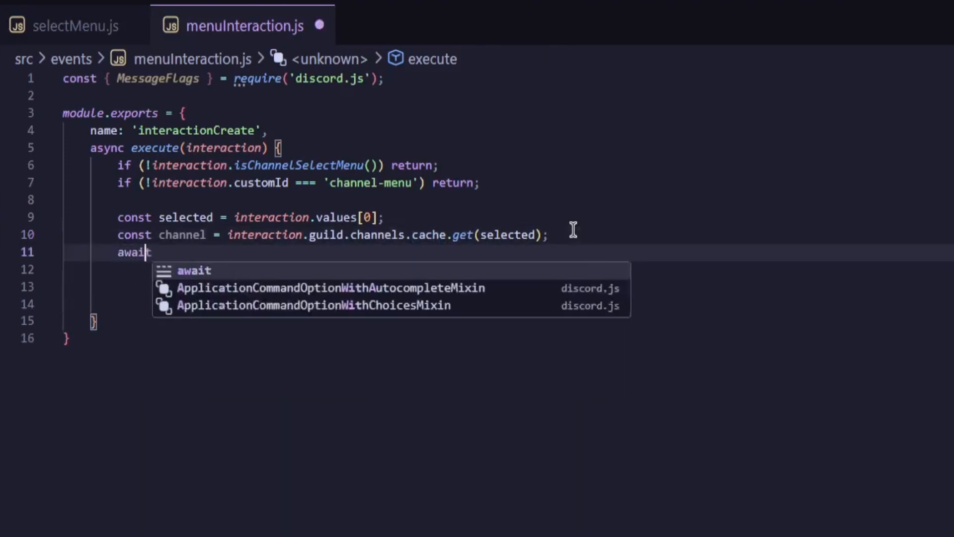
pyautogui.write('t interaction.reply({ ')
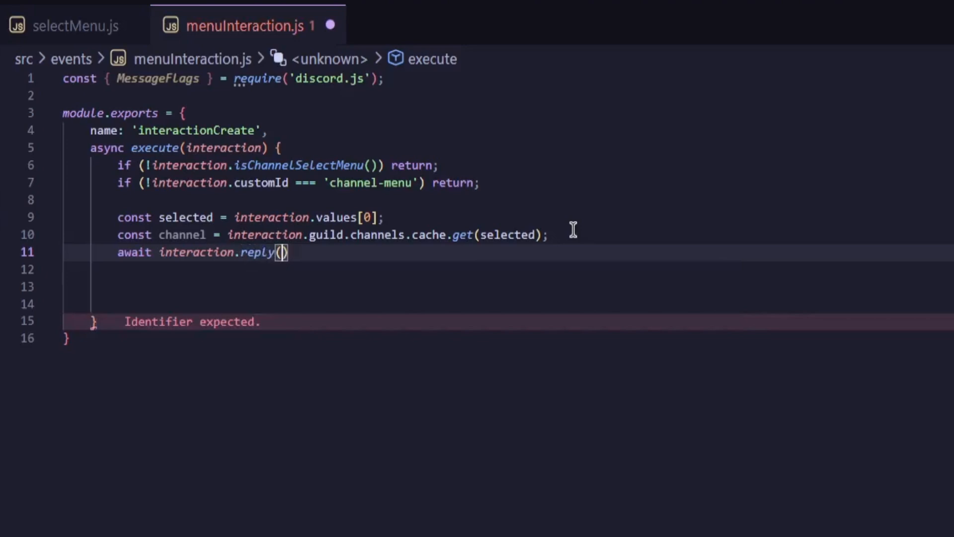
pyautogui.write('content: `You selected ${chann')
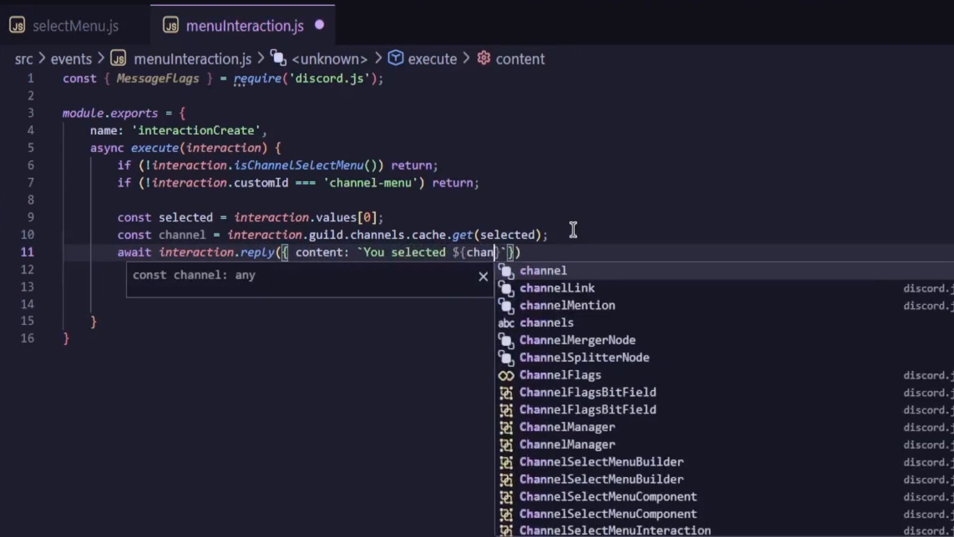
pyautogui.write('el')
pyautogui.hotkey('ctrl', 's')
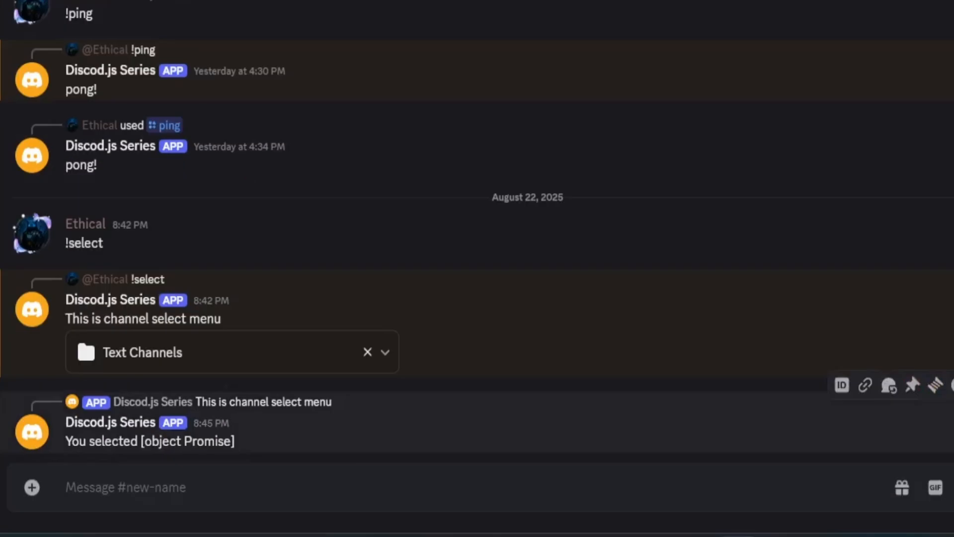
# Step: Pick General then #new-name in the bot's menu, get both replies, clear the selection and return to the editor
pyautogui.click(205, 425)
pyautogui.click(175, 304)
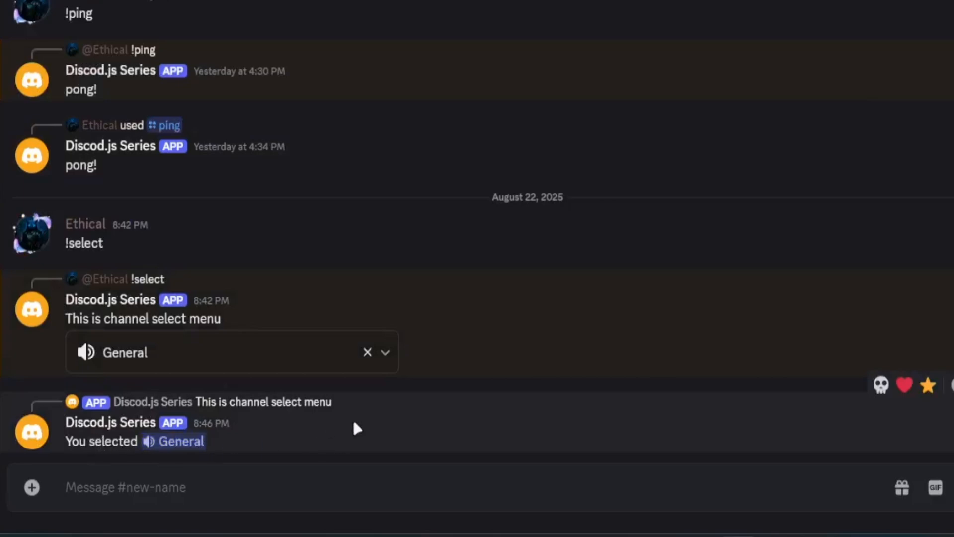
pyautogui.click(384, 425)
pyautogui.click(315, 332)
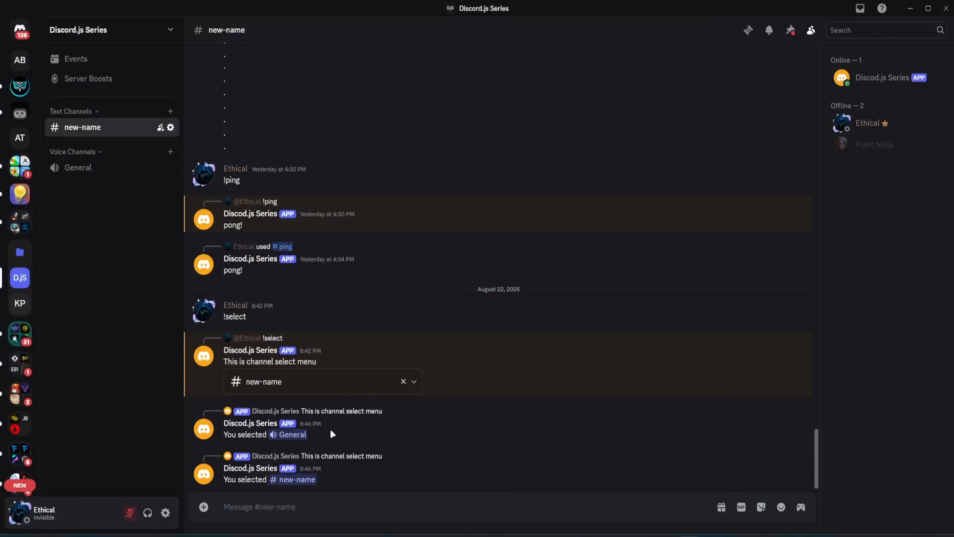
pyautogui.click(333, 384)
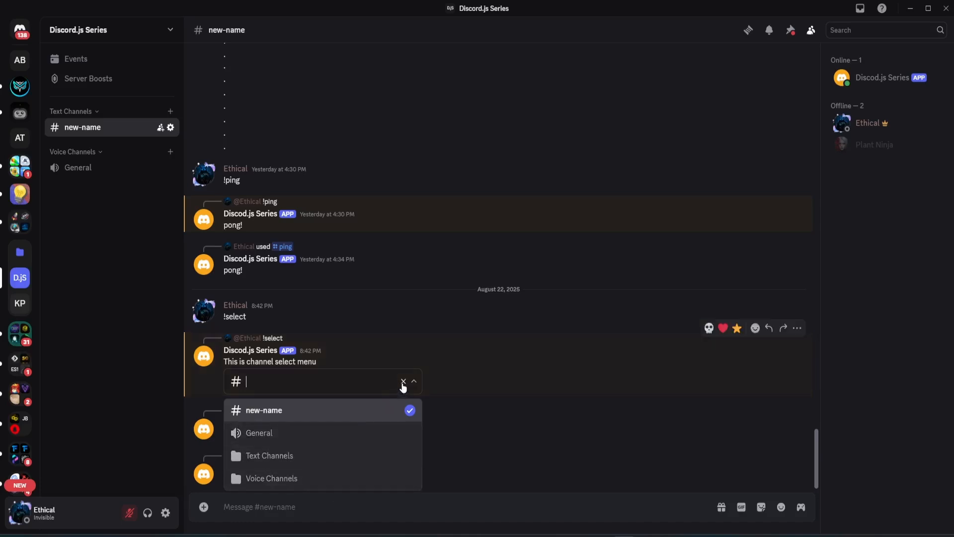
pyautogui.click(404, 382)
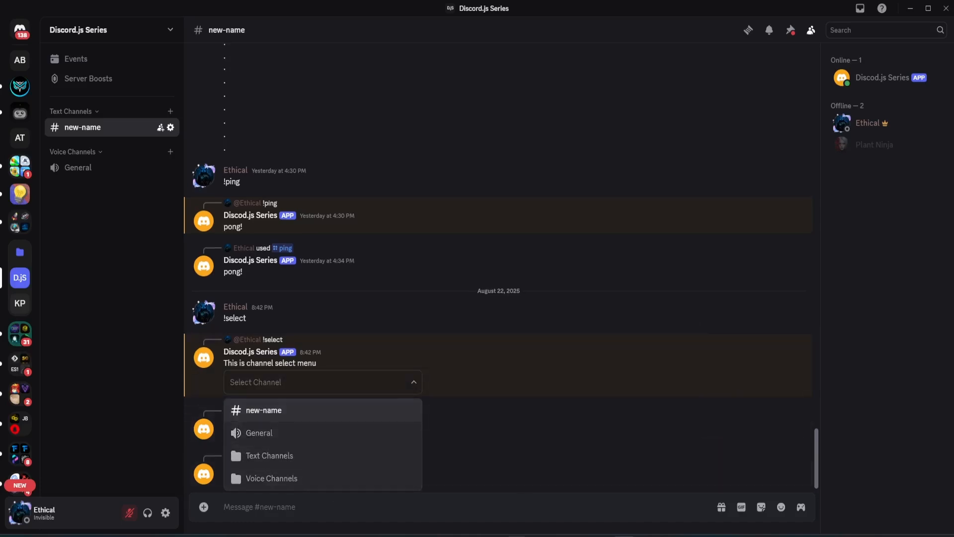
pyautogui.hotkey('alt', 'Tab')
pyautogui.click(368, 226)
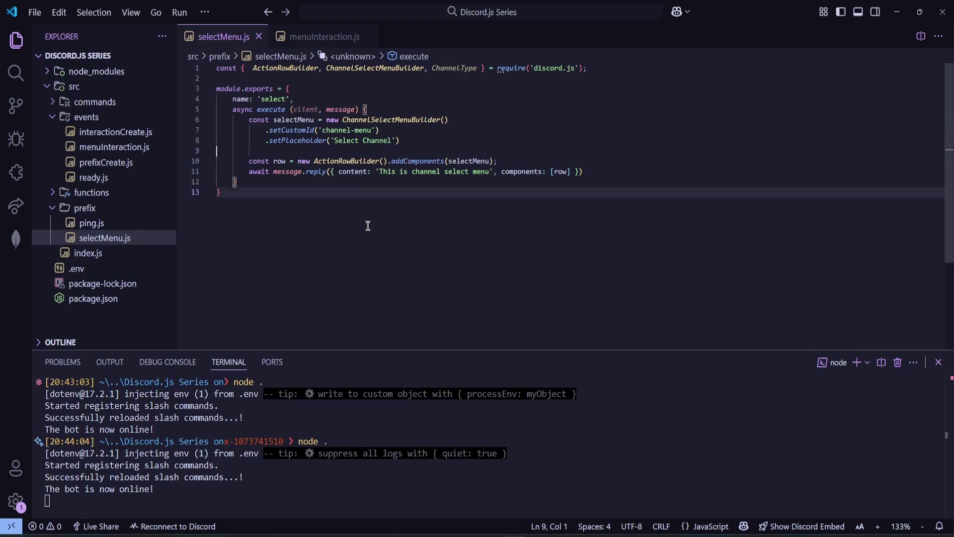
# Step: Review the ChannelSelectMenuBuilder, action row and reply lines in selectMenu.js, then move to menuInteraction.js
pyautogui.doubleClick(405, 119)
pyautogui.moveTo(403, 141); pyautogui.dragTo(249, 119)
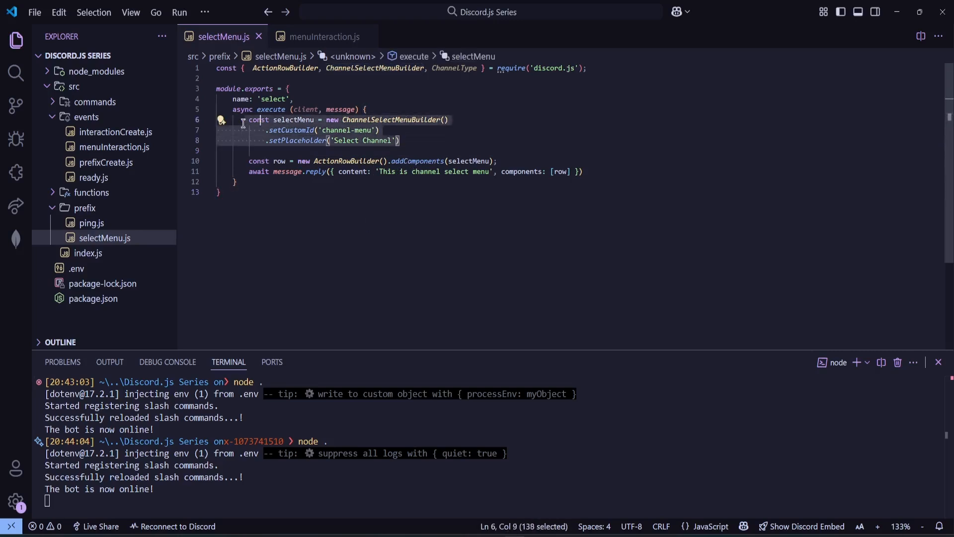
pyautogui.moveTo(249, 160); pyautogui.dragTo(617, 181)
pyautogui.click(522, 238)
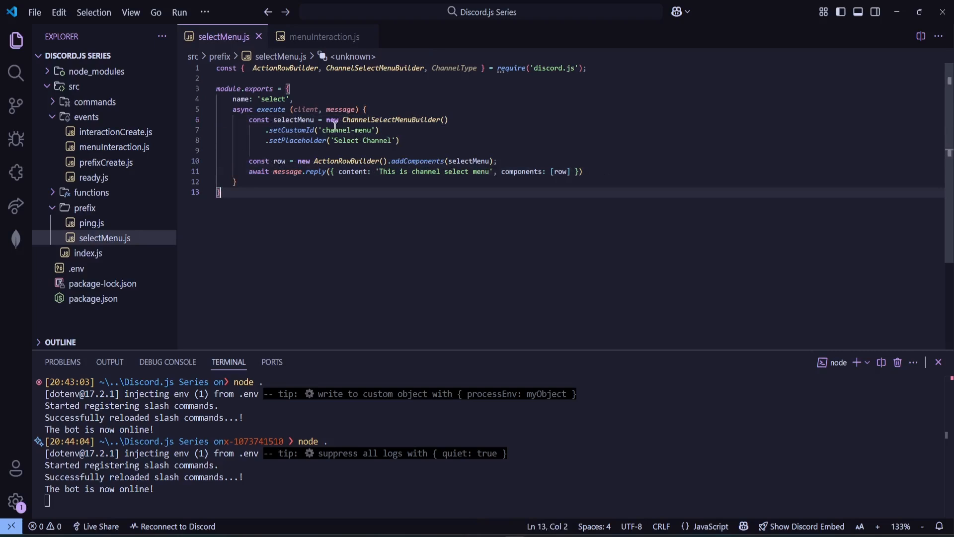
pyautogui.click(324, 37)
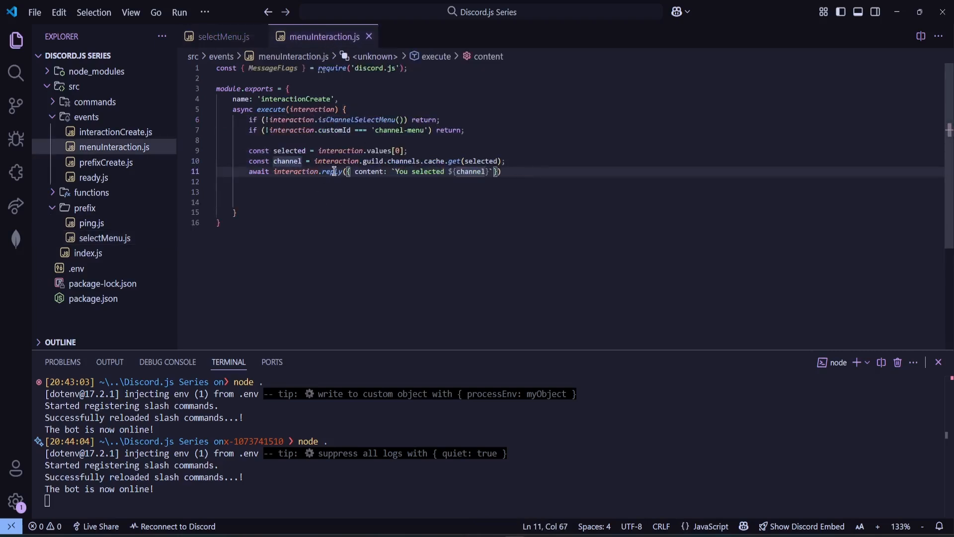
# Step: Try editing interaction.values[0], undo it, trim the channel reference on line 11 and save
pyautogui.click(319, 151)
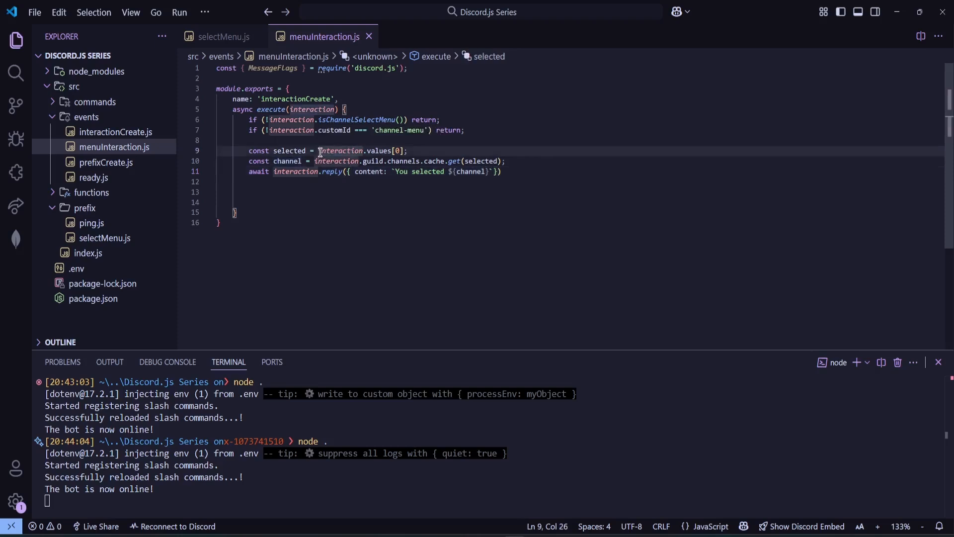
pyautogui.moveTo(319, 151)
pyautogui.mouseDown()
pyautogui.moveTo(411, 150)
pyautogui.moveTo(367, 151)
pyautogui.mouseUp()
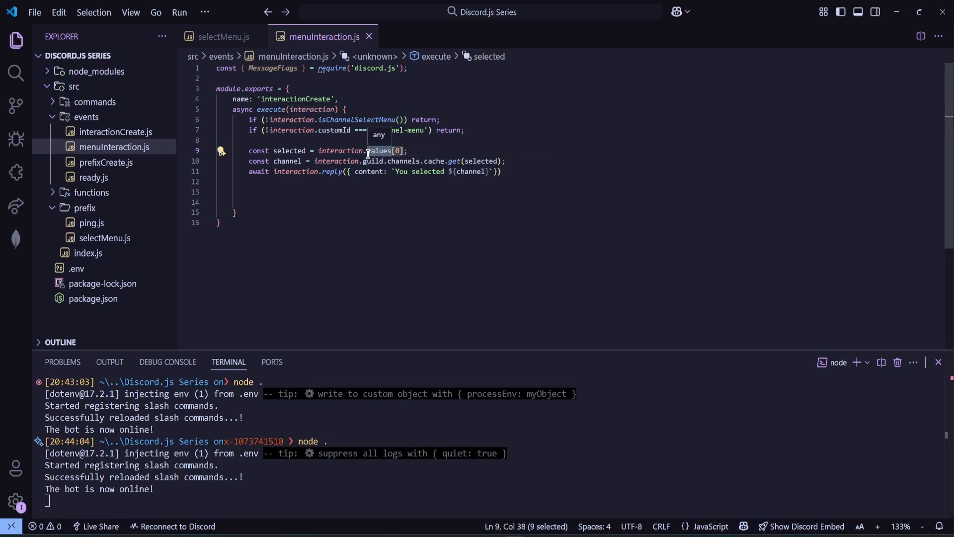
pyautogui.write('users.first(')
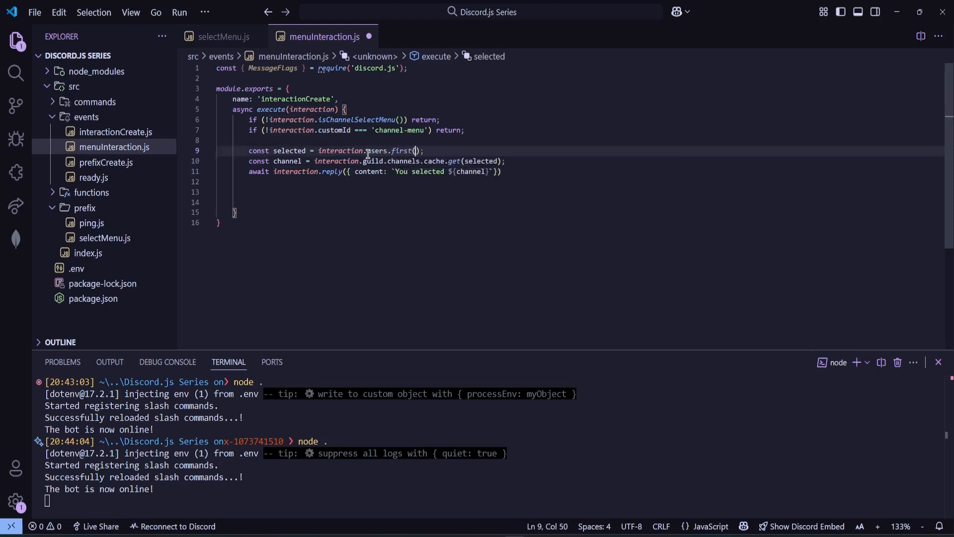
pyautogui.hotkey('ctrl', 'z')
pyautogui.click(485, 171)
pyautogui.press('BackSpace')
pyautogui.press('BackSpace')
pyautogui.press('BackSpace')
pyautogui.write('nel')
pyautogui.hotkey('ctrl', 's')
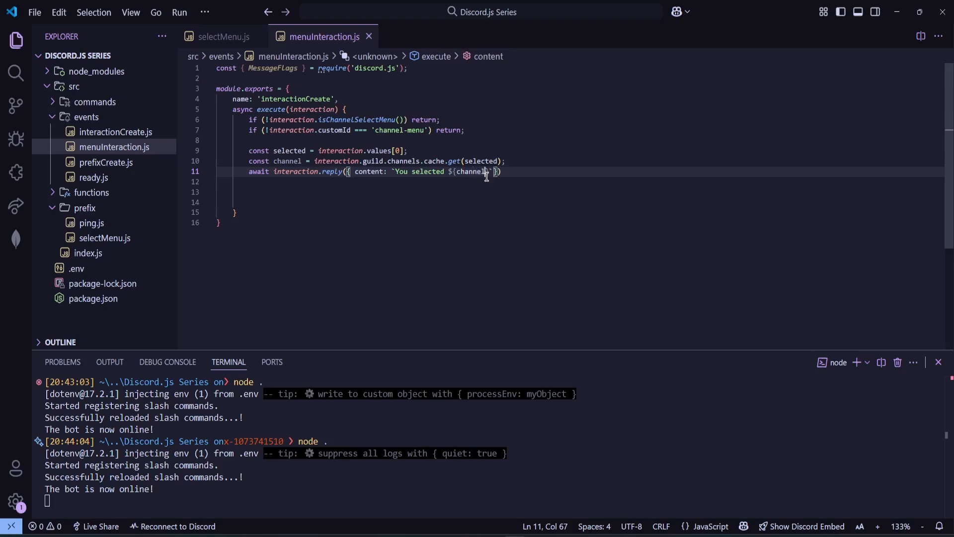
# Step: Switch to Discord and jump to the other server's chat channel
pyautogui.hotkey('alt', 'Tab')
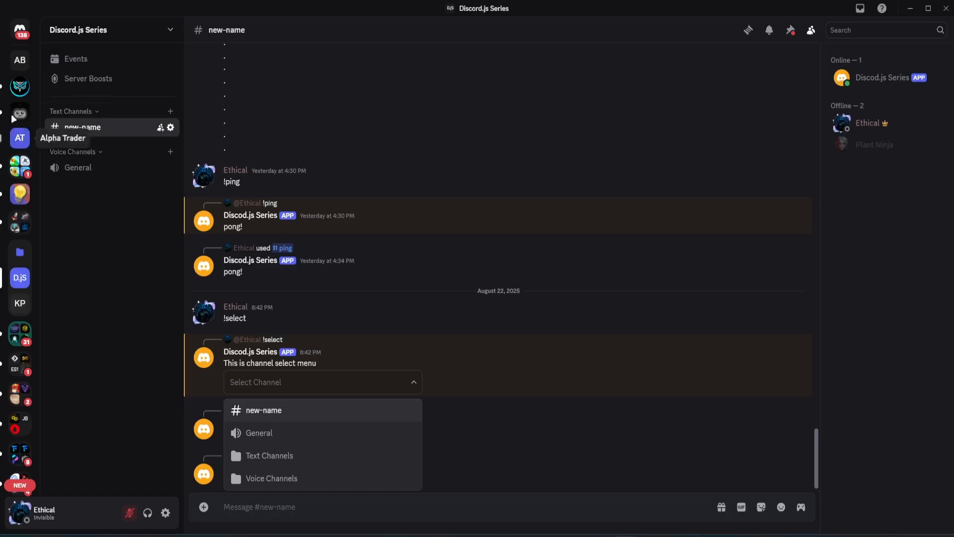
pyautogui.hotkey('ctrl', 'alt', 'Up')
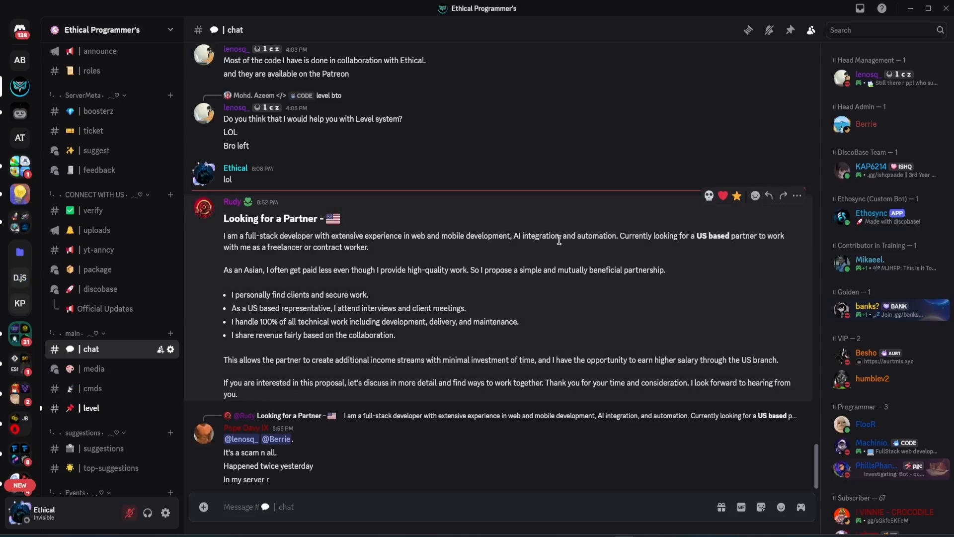
pyautogui.scroll(3, 558, 238)
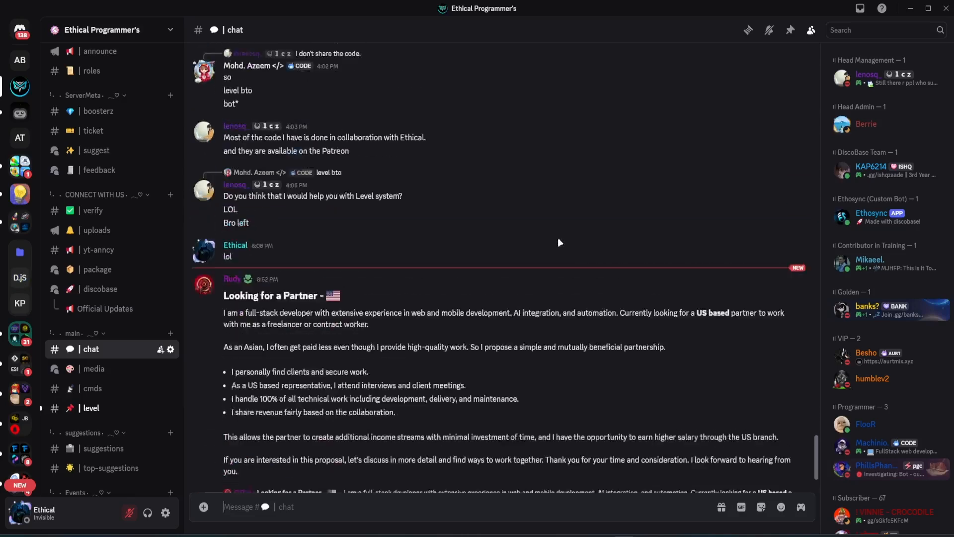
pyautogui.scroll(3, 558, 238)
pyautogui.scroll(2, 499, 267)
pyautogui.scroll(2, 453, 276)
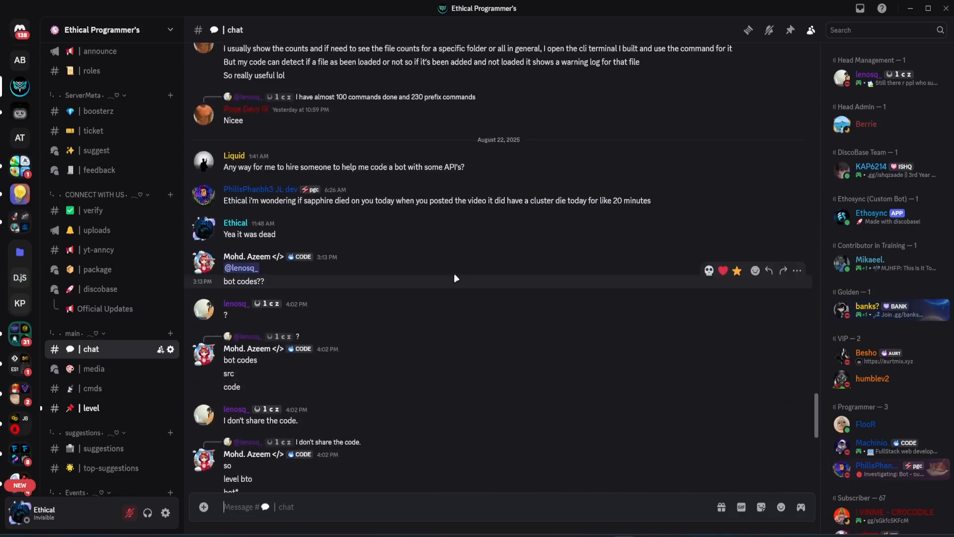
pyautogui.scroll(-2, 453, 271)
pyautogui.scroll(-2, 455, 270)
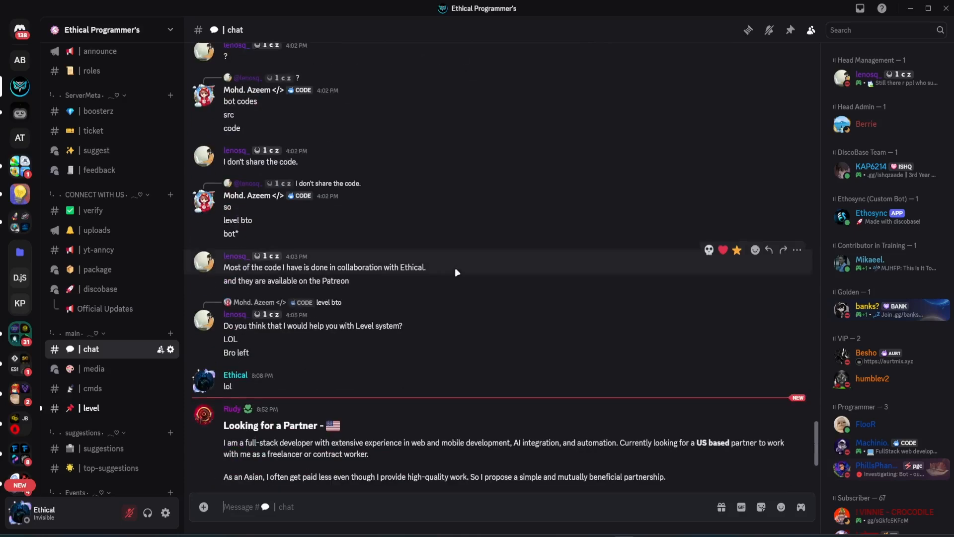
# Step: Ban the spam post's author, deleting their previous 7 days of messages
pyautogui.rightClick(248, 409)
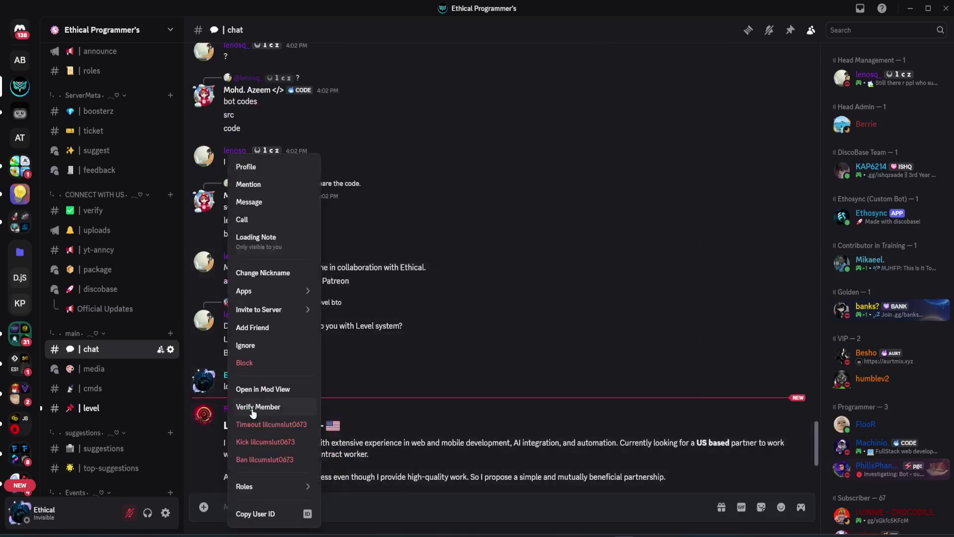
pyautogui.click(265, 460)
pyautogui.click(478, 329)
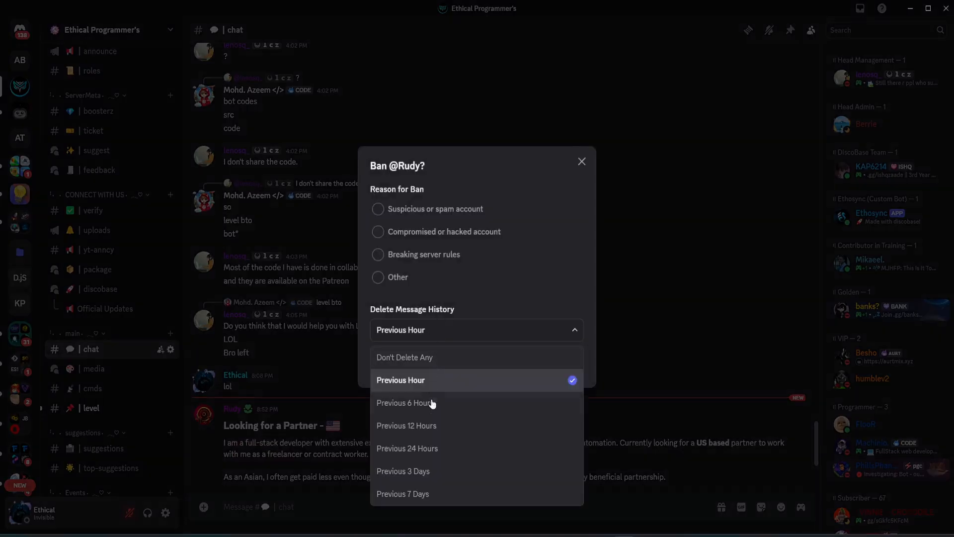
pyautogui.click(418, 494)
pyautogui.click(530, 365)
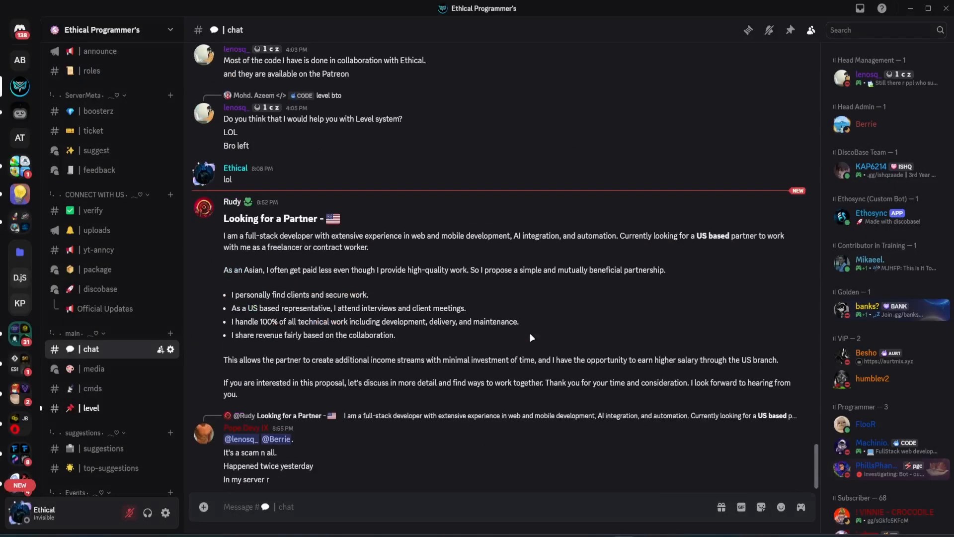